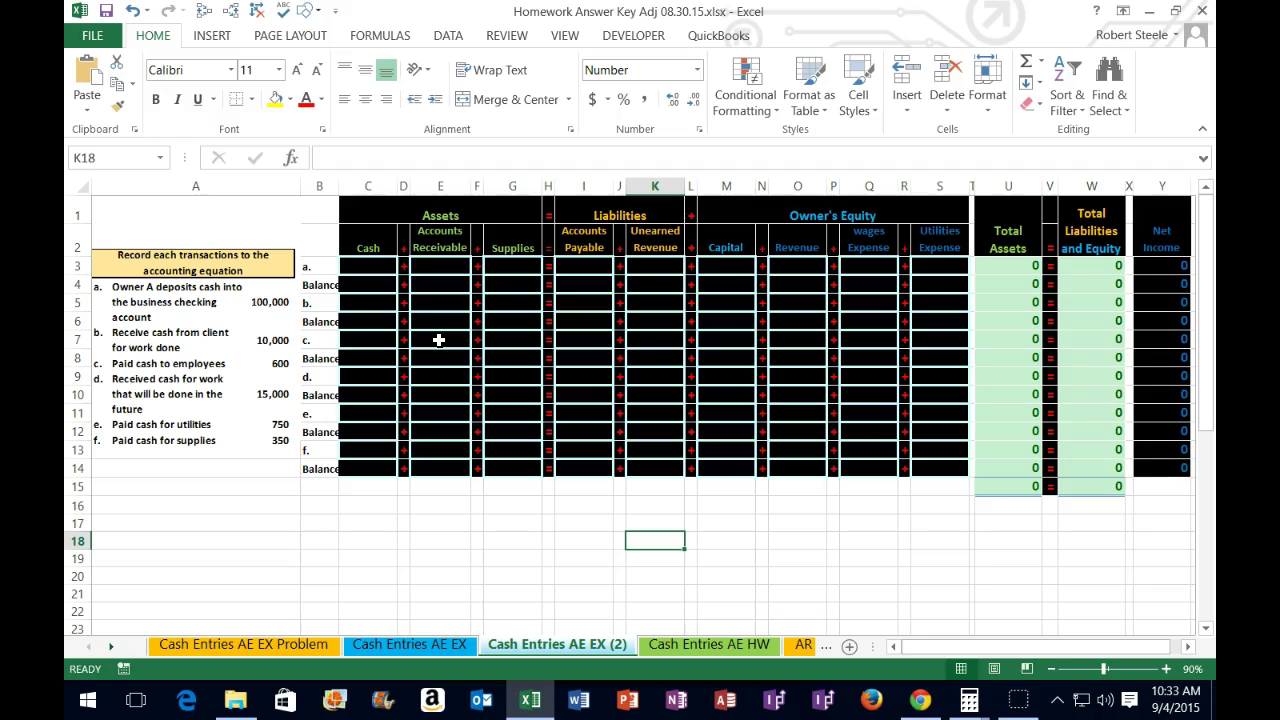
# - Review the Cash cell C3, the Assets heading span and the asset column headings
pyautogui.click(371, 268)
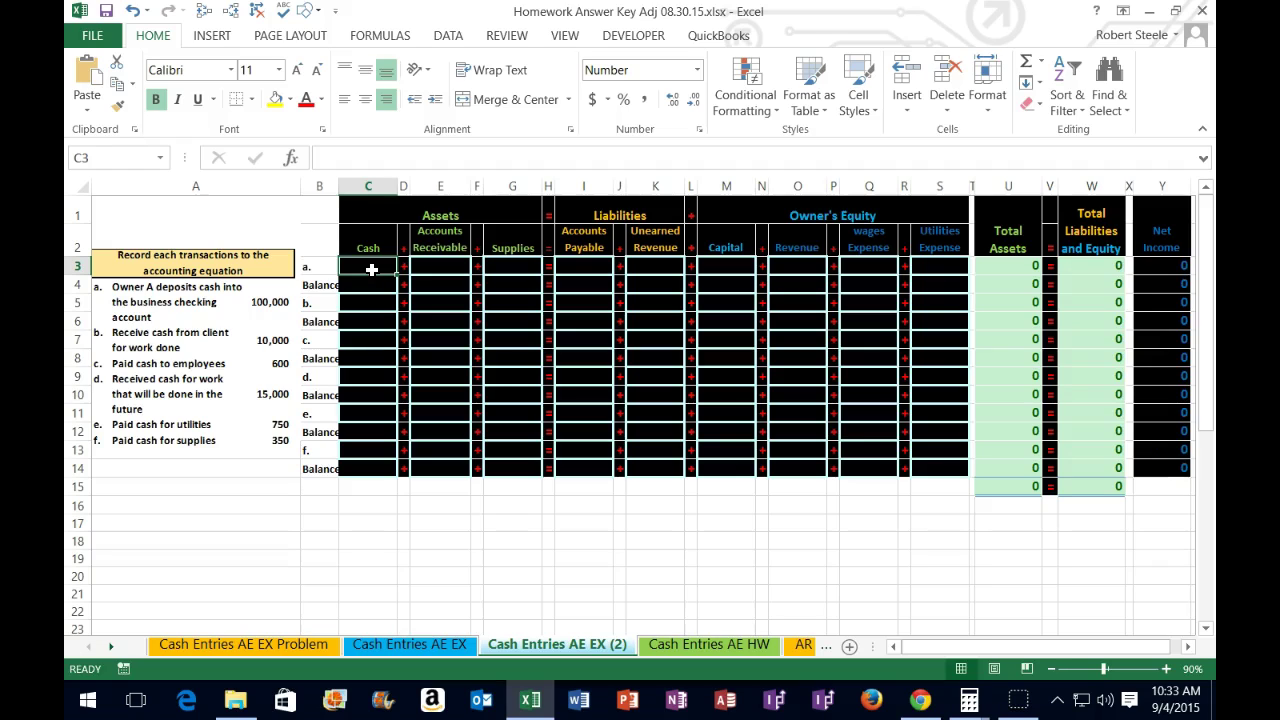
pyautogui.click(362, 245)
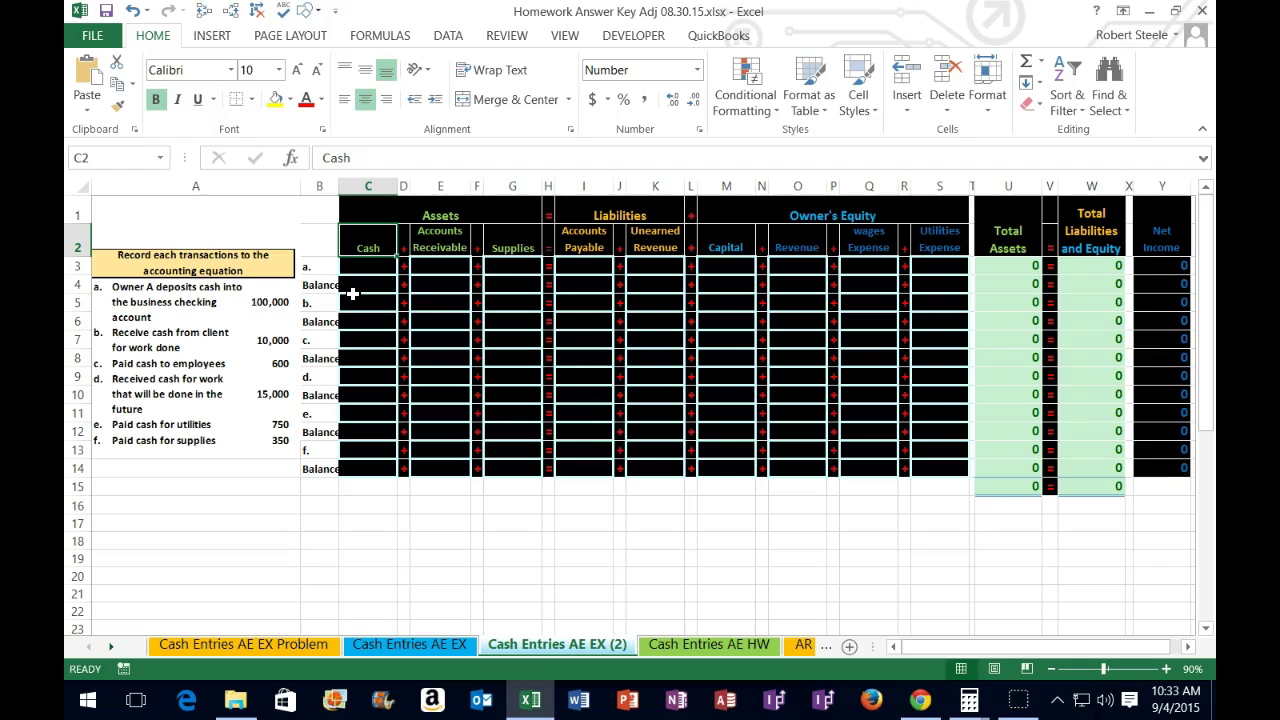
pyautogui.click(442, 526)
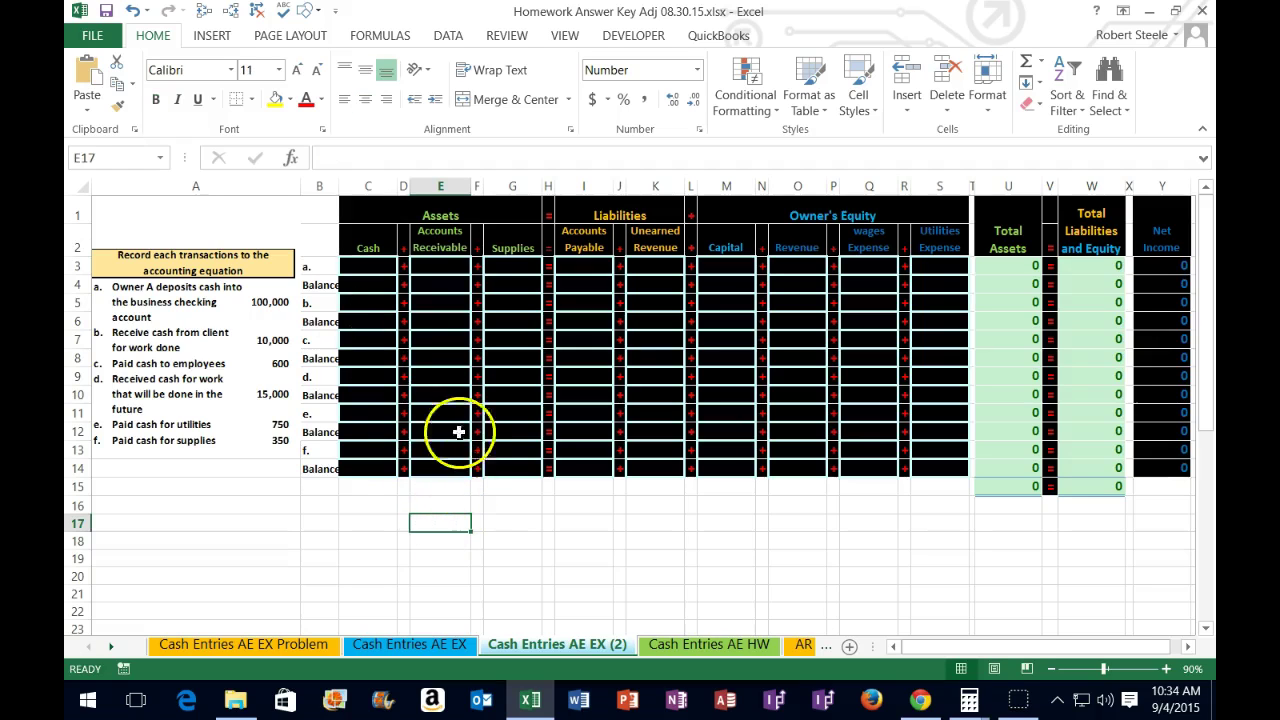
pyautogui.moveTo(357, 206); pyautogui.dragTo(835, 217)
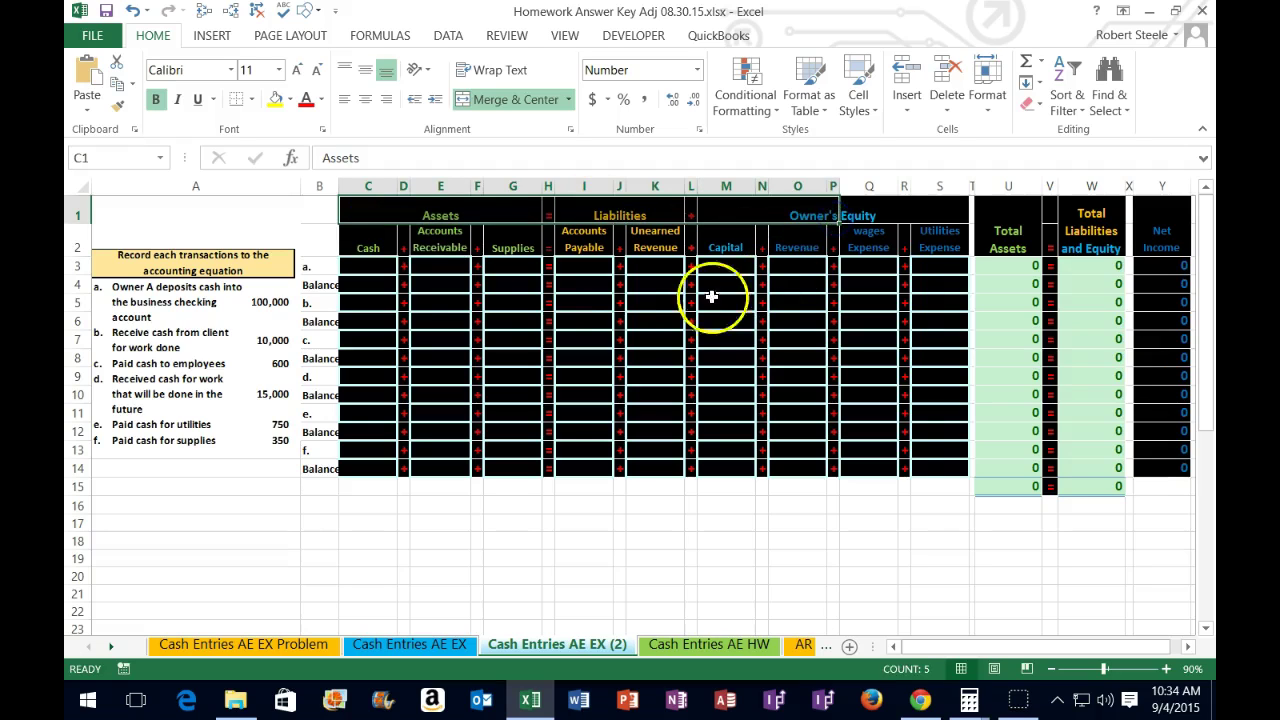
pyautogui.click(366, 243)
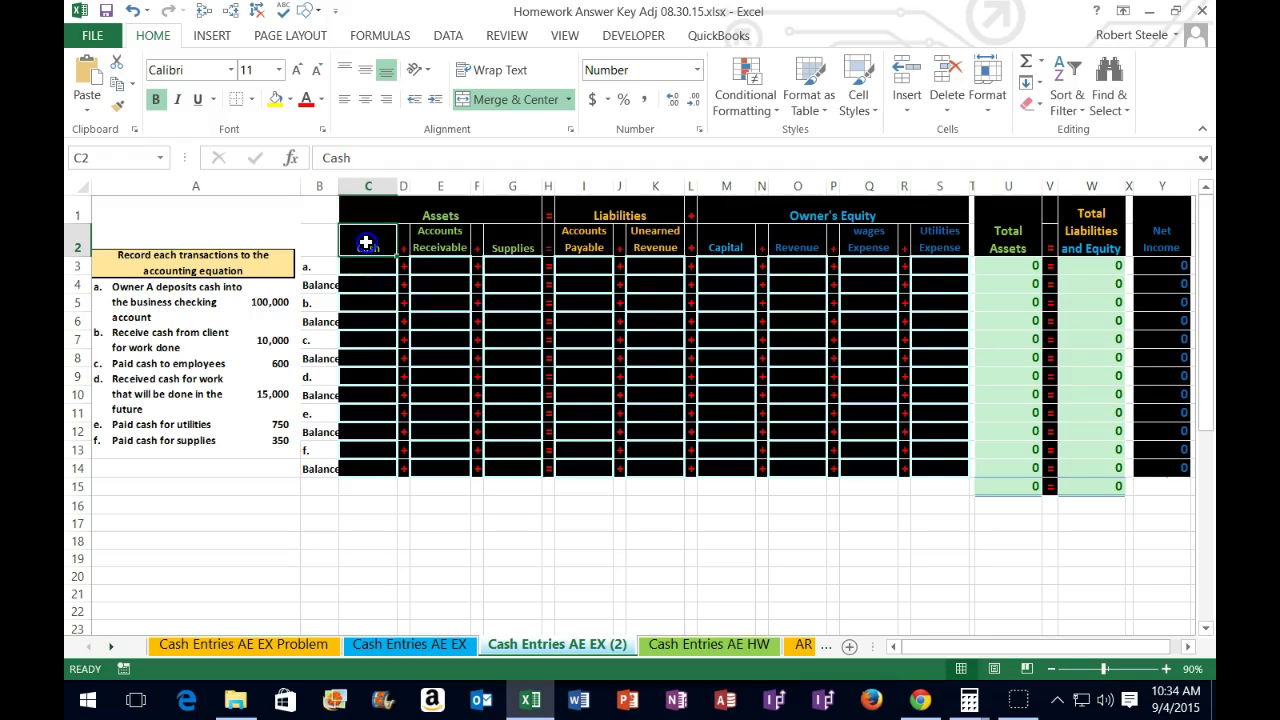
pyautogui.moveTo(366, 243); pyautogui.dragTo(514, 243)
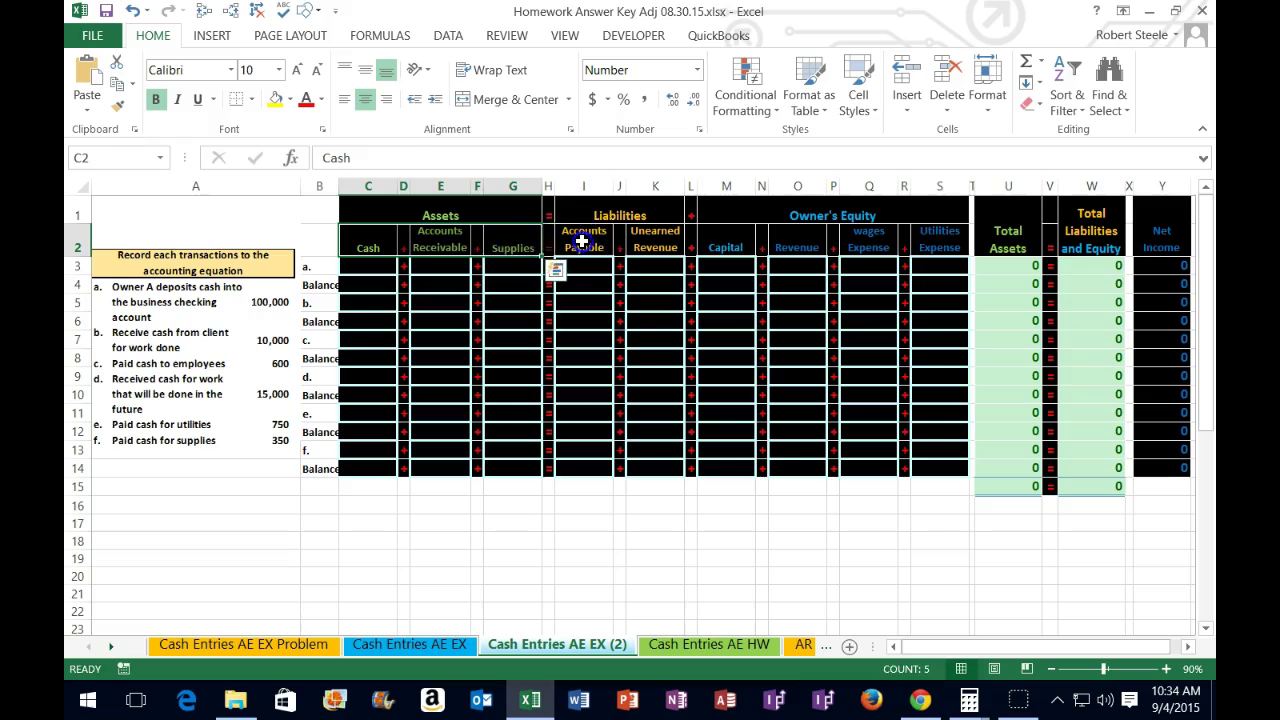
# - Review the liability, Owner's Equity, Total Assets and Total Liabilities and Equity headings
pyautogui.click(581, 241)
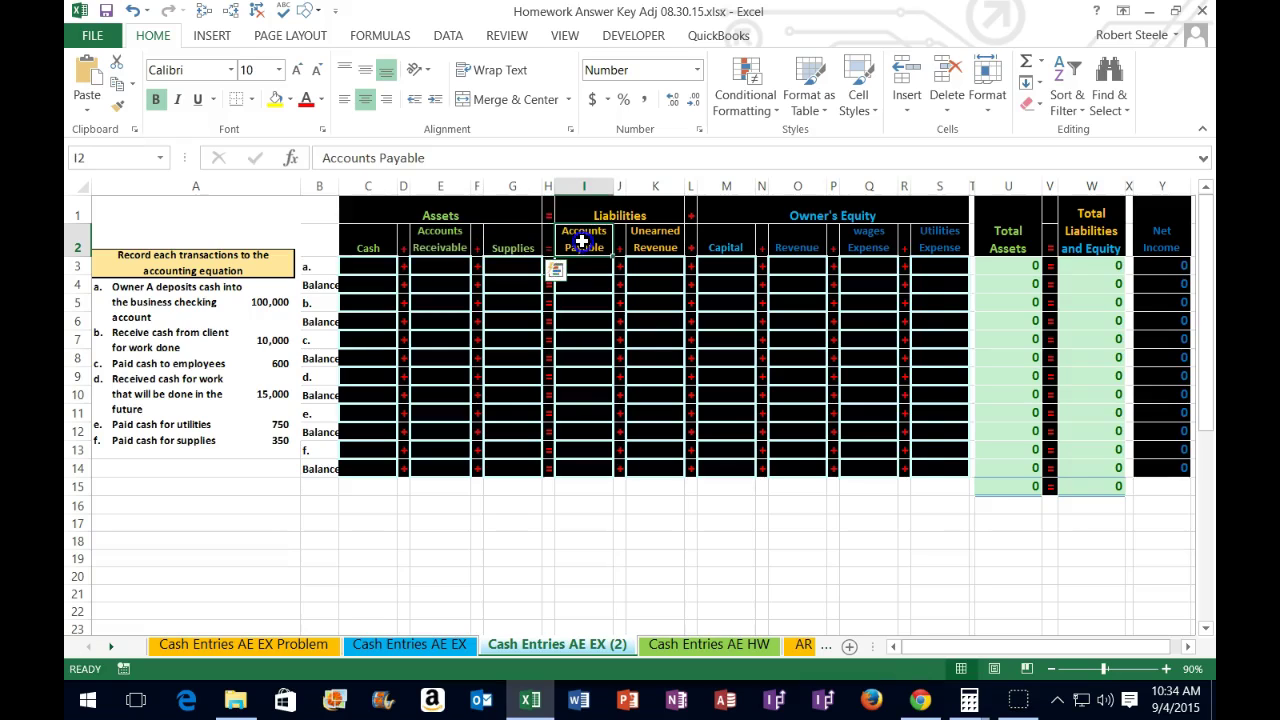
pyautogui.moveTo(581, 241); pyautogui.dragTo(645, 246)
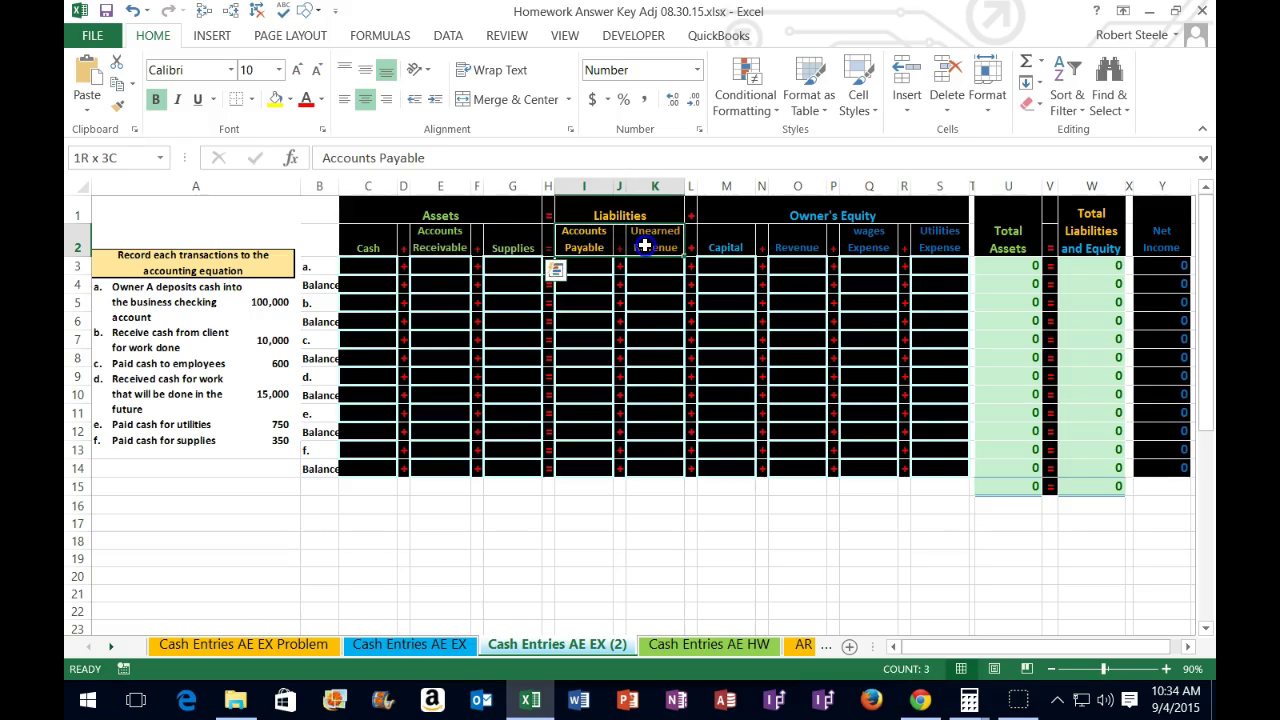
pyautogui.click(730, 245)
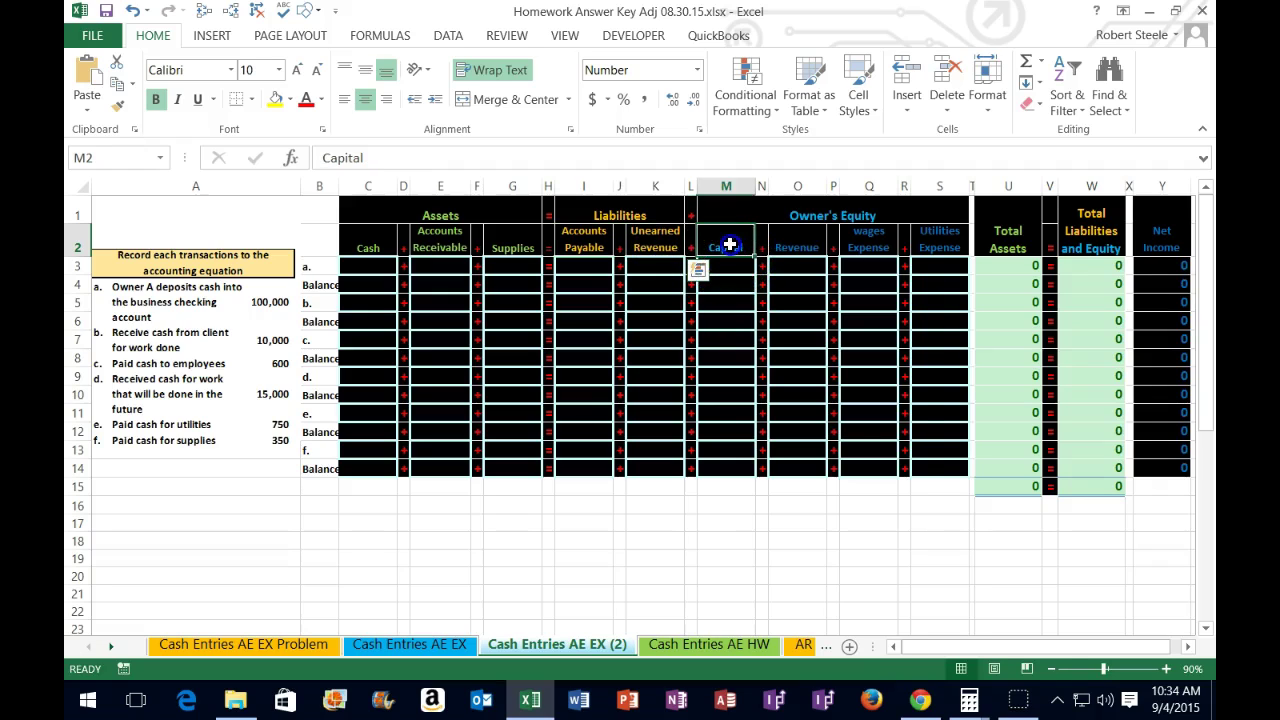
pyautogui.moveTo(730, 245); pyautogui.dragTo(932, 247)
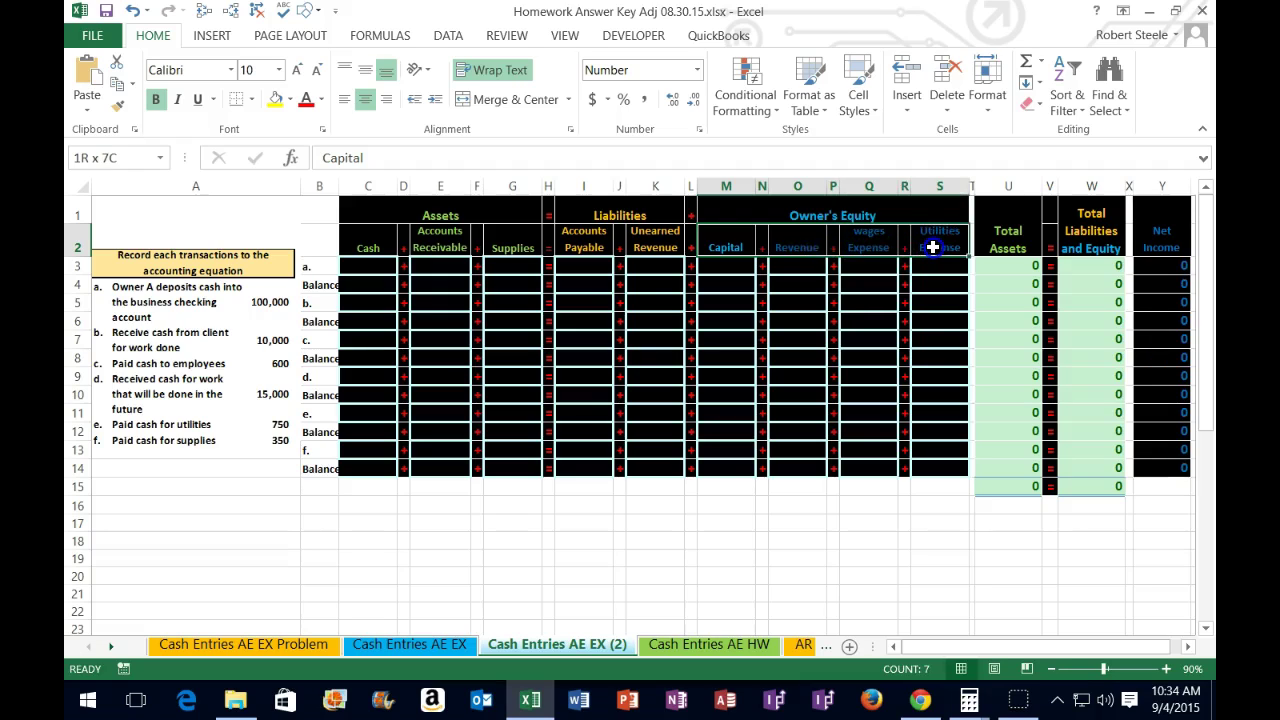
pyautogui.moveTo(932, 247); pyautogui.dragTo(935, 248)
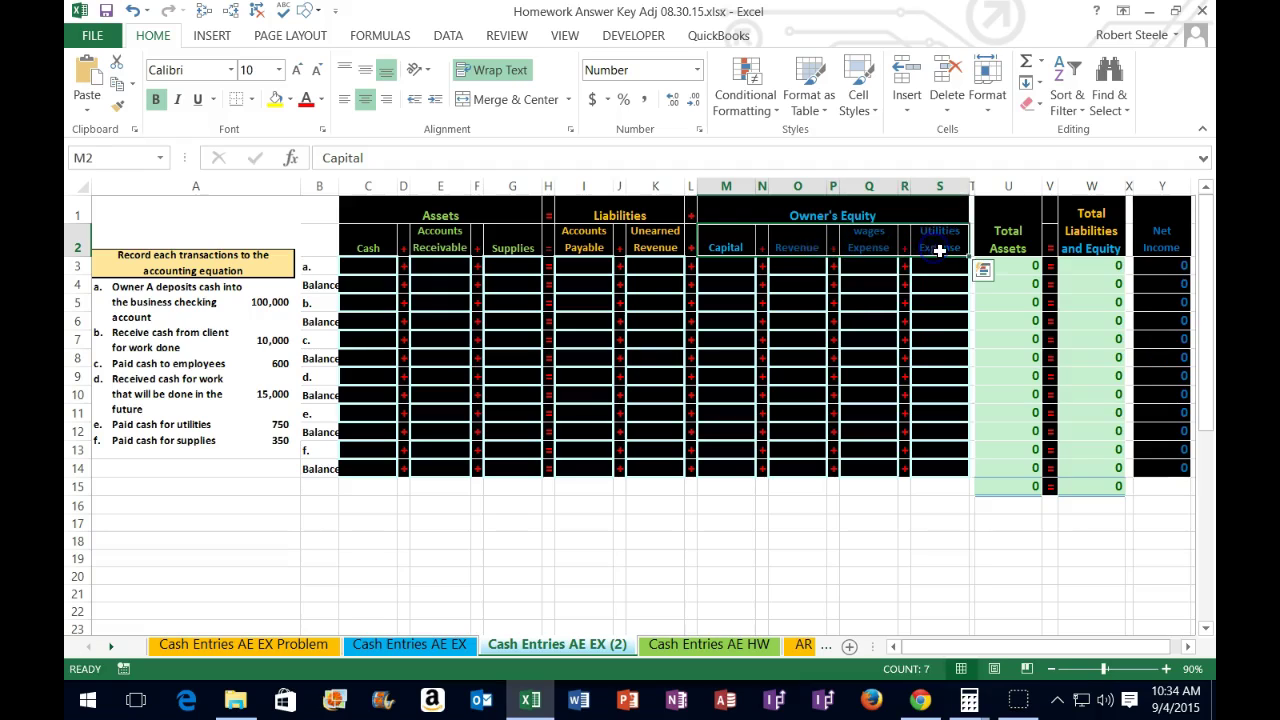
pyautogui.click(1007, 235)
pyautogui.click(1089, 214)
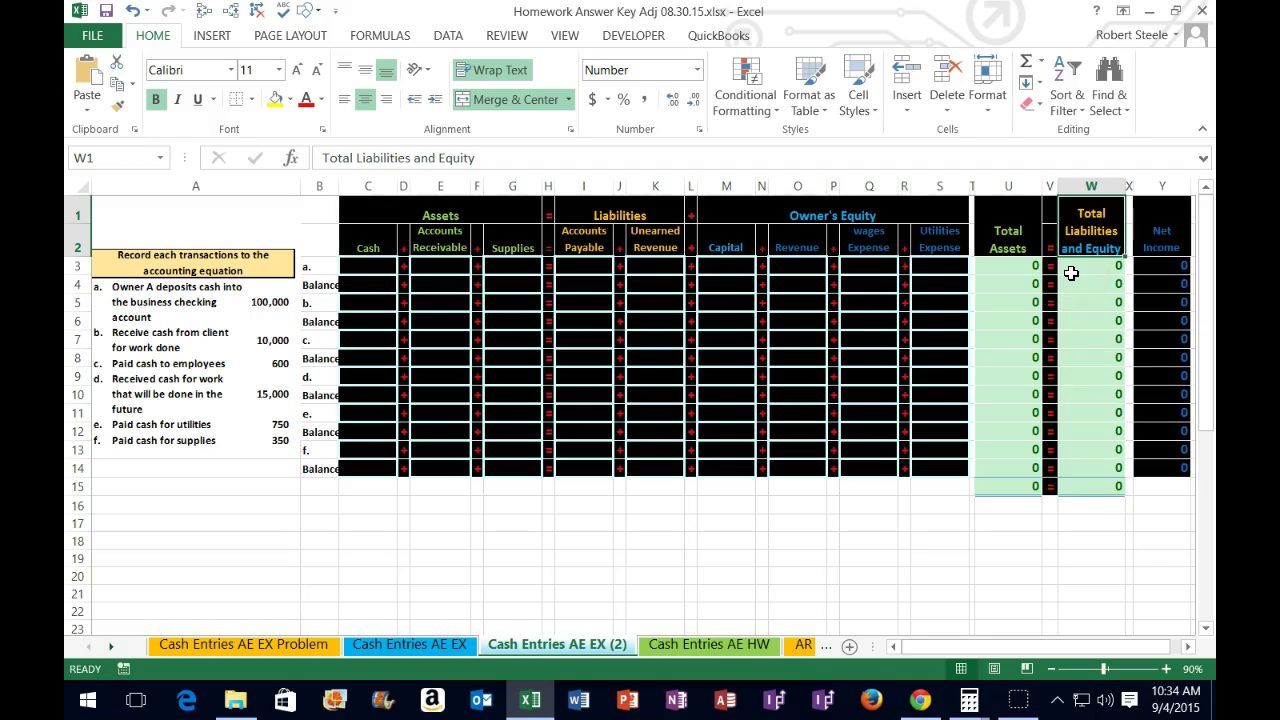
# - Inspect the Total Assets, Total Liabilities and Equity, and Net Income formulas in U3, W3 and Y3 unchanged
pyautogui.doubleClick(1016, 265)
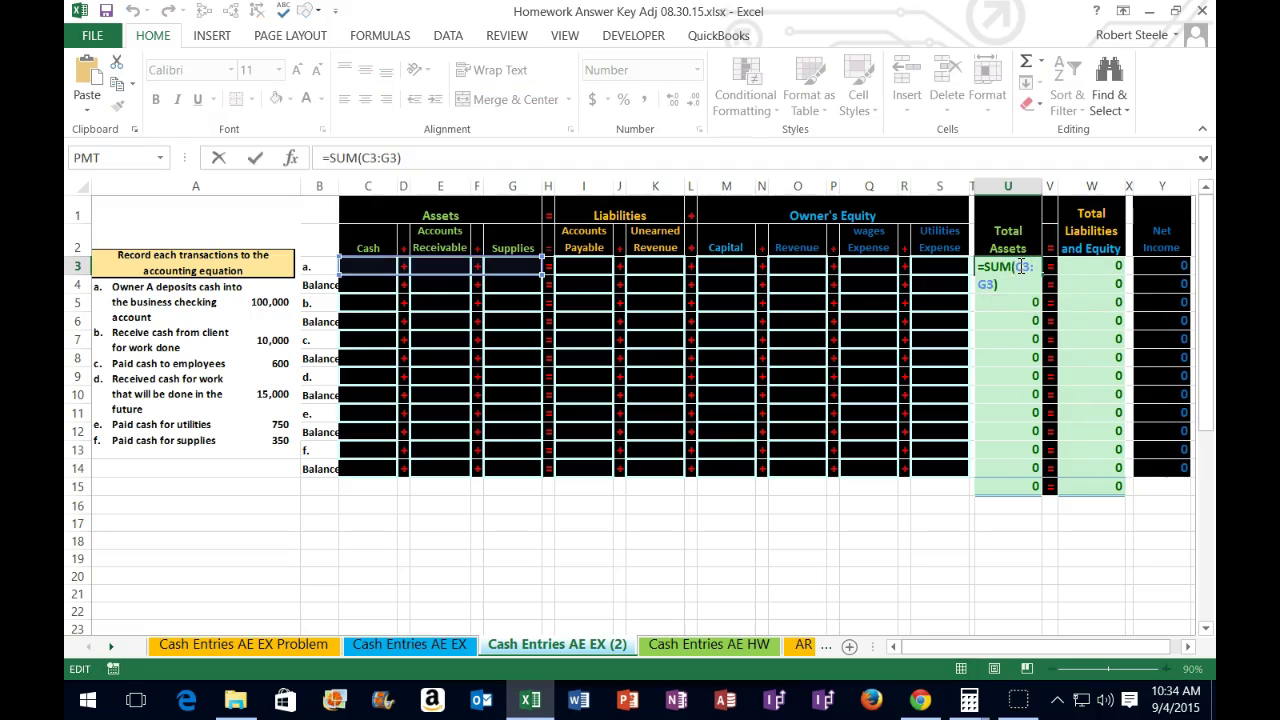
pyautogui.press('Escape')
pyautogui.doubleClick(1086, 265)
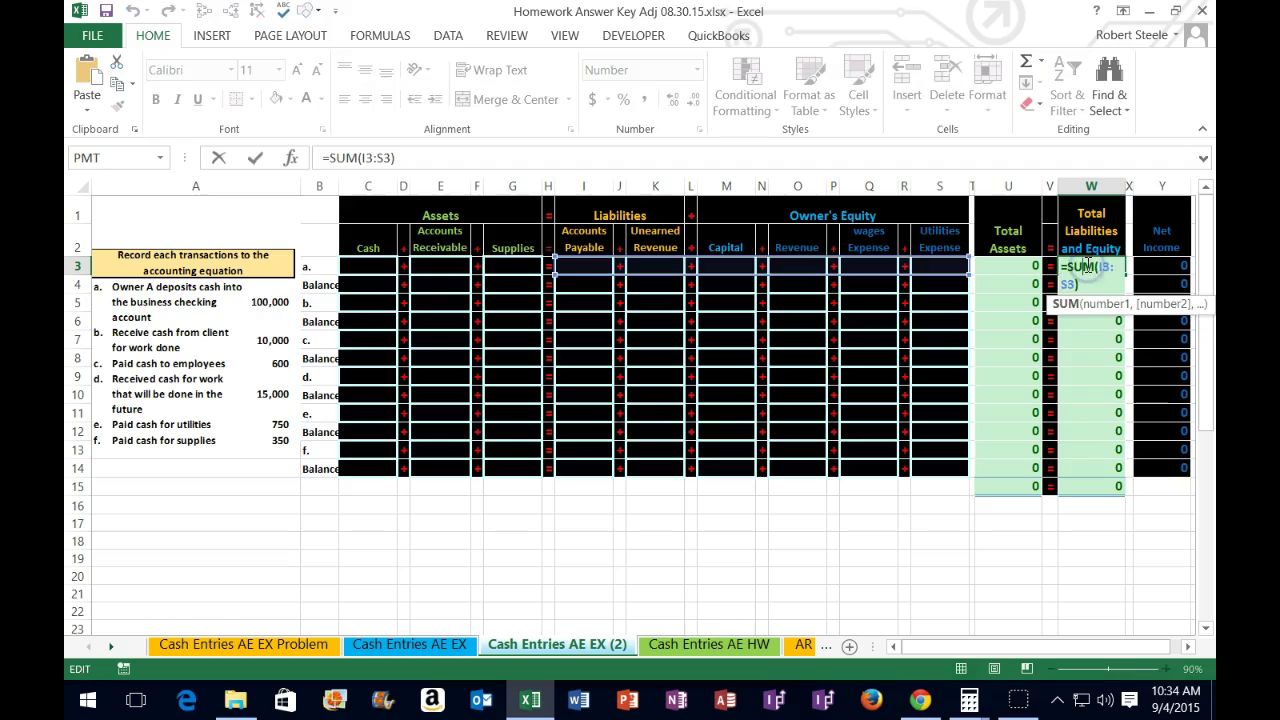
pyautogui.press('Return')
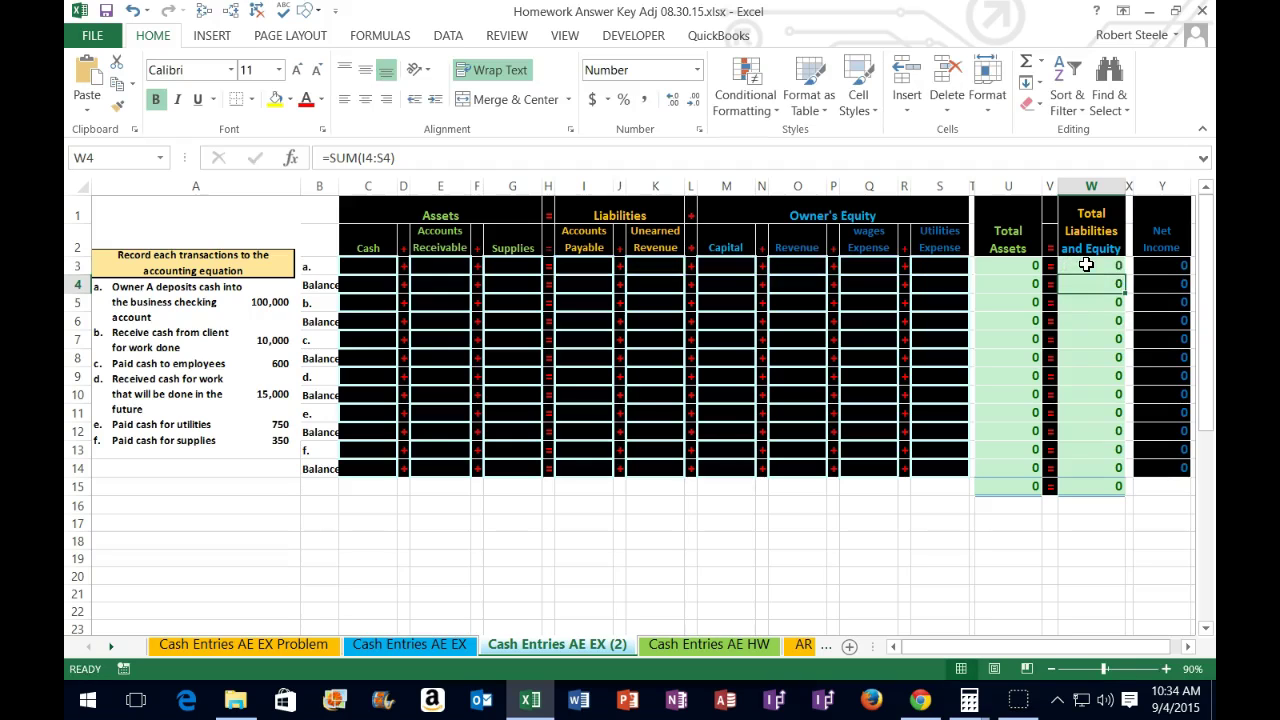
pyautogui.click(1143, 265)
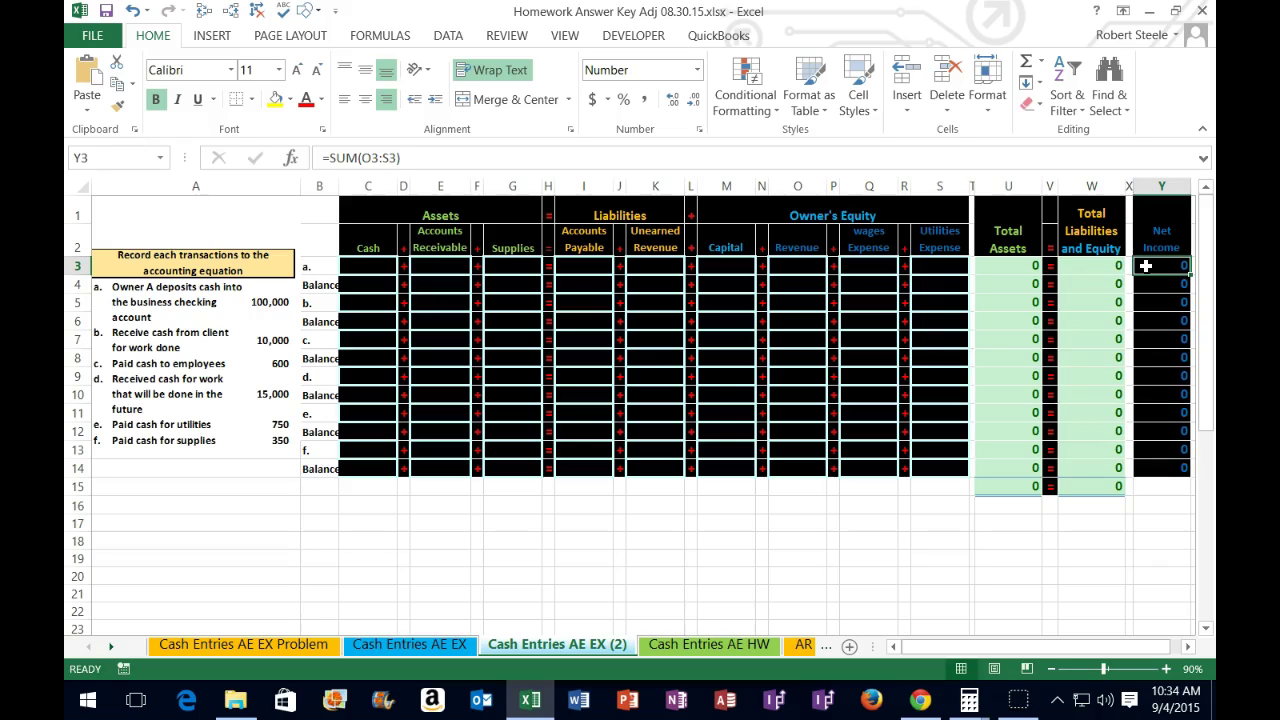
pyautogui.doubleClick(1145, 265)
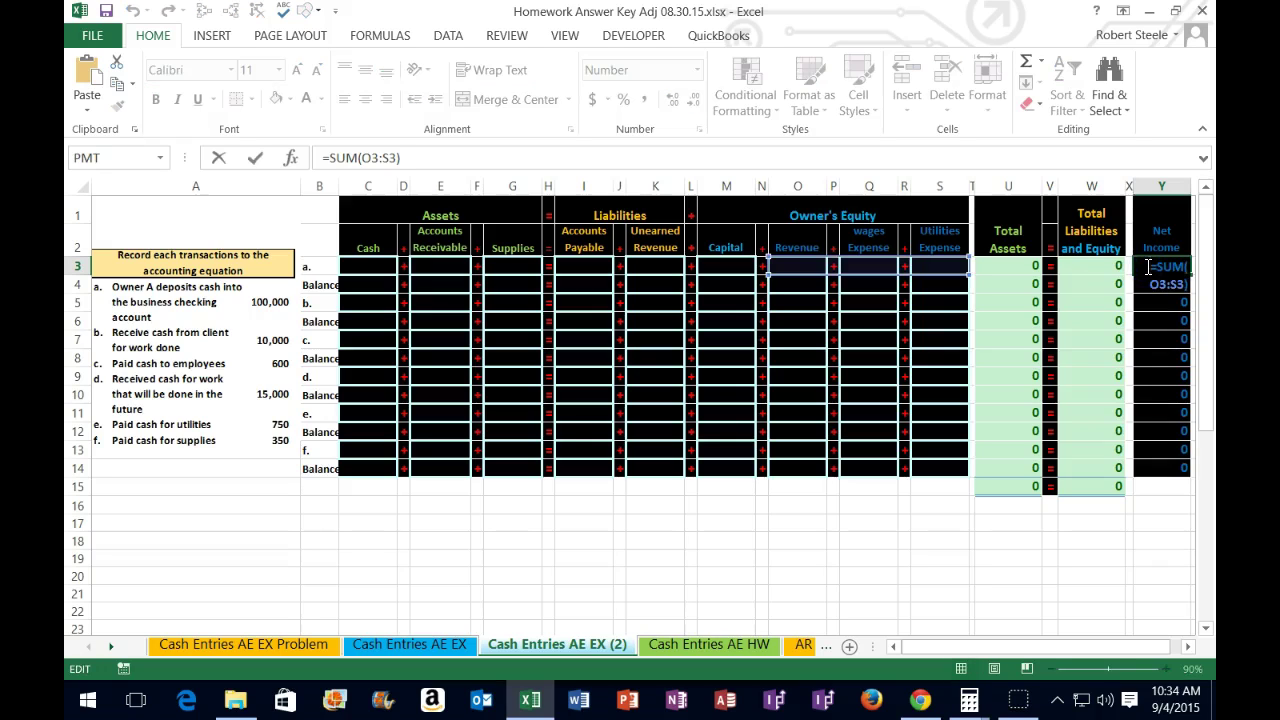
pyautogui.press('Return')
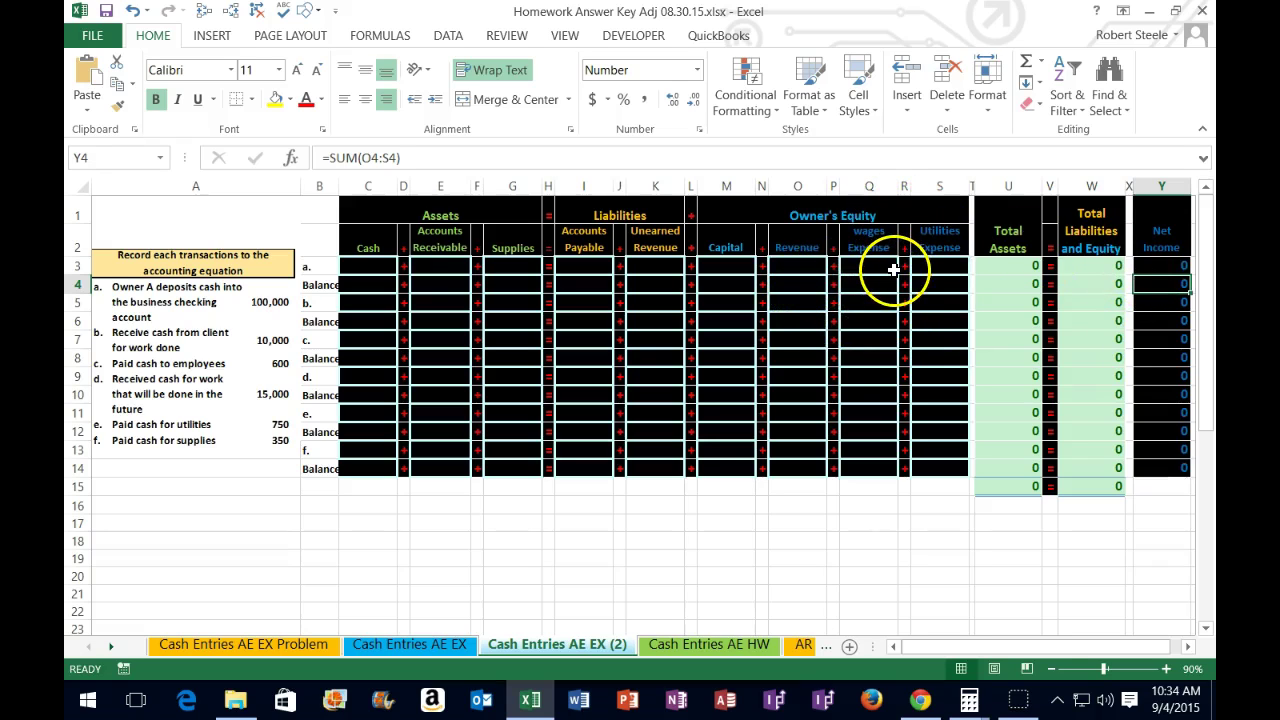
# - Select the transaction entry area and the heading rows, then return to C3
pyautogui.moveTo(366, 267); pyautogui.dragTo(917, 468)
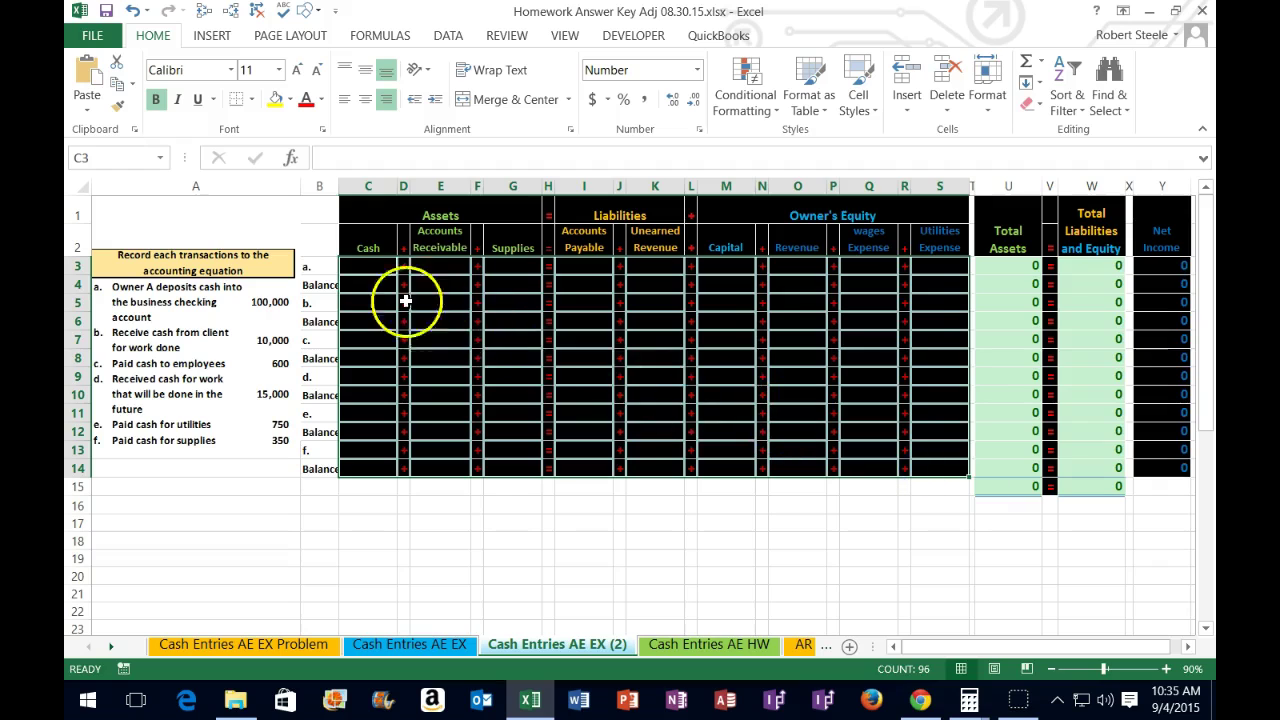
pyautogui.click(366, 265)
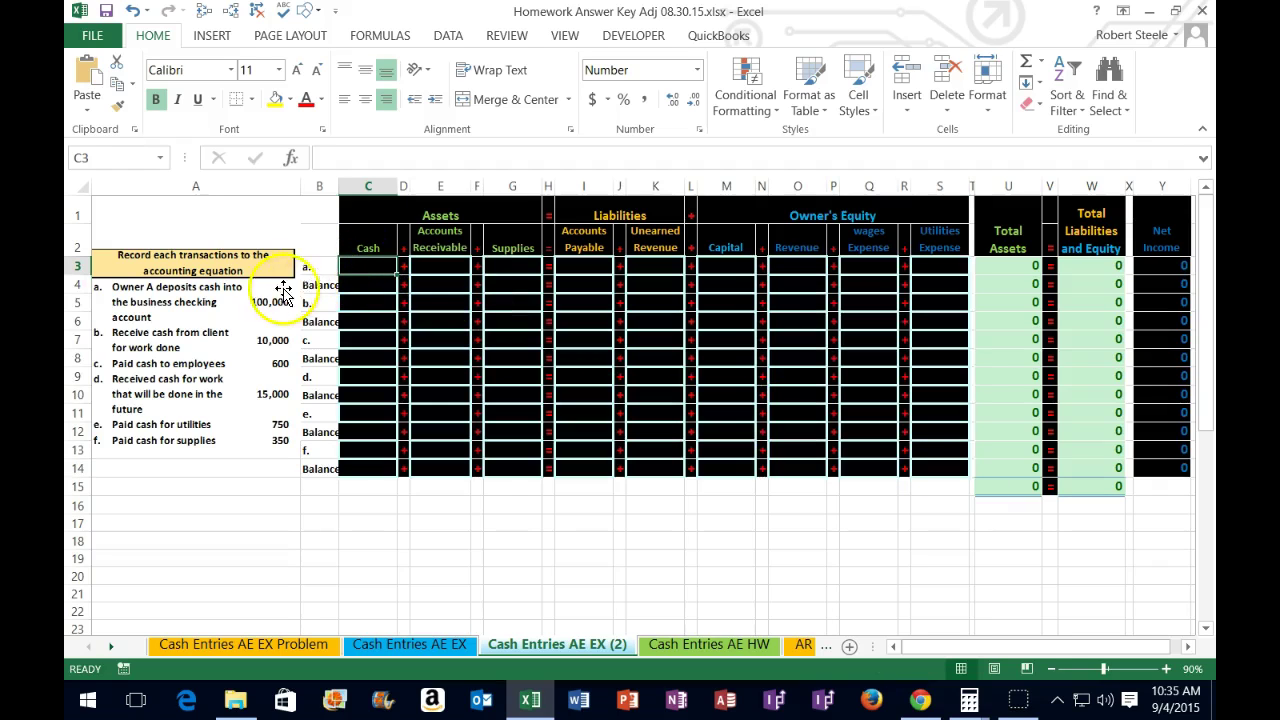
pyautogui.click(357, 266)
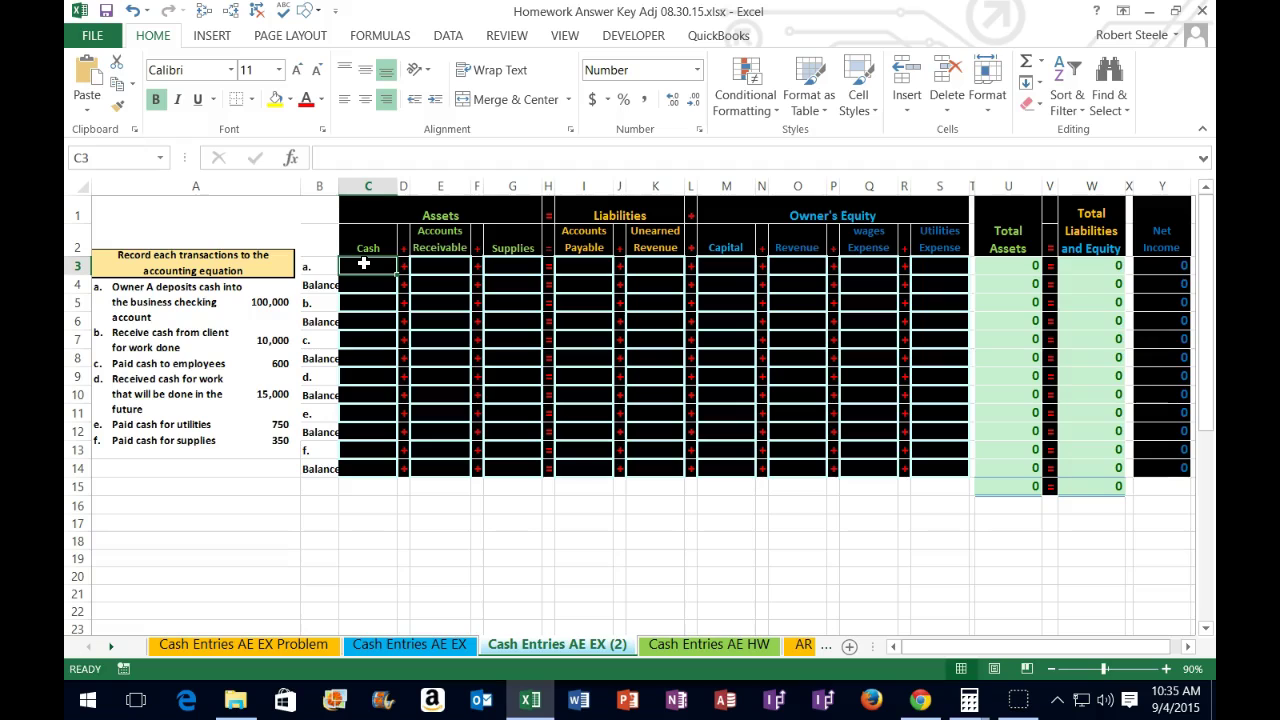
pyautogui.moveTo(367, 254); pyautogui.dragTo(936, 242)
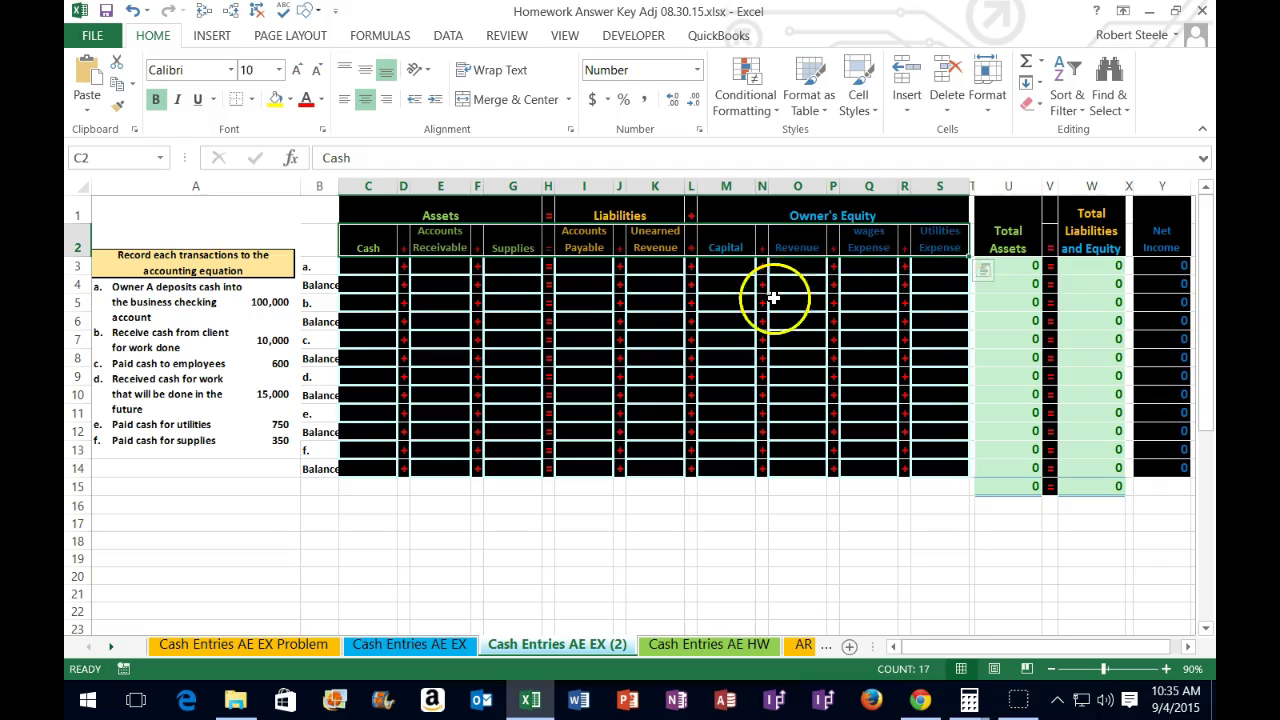
pyautogui.moveTo(403, 212); pyautogui.dragTo(865, 207)
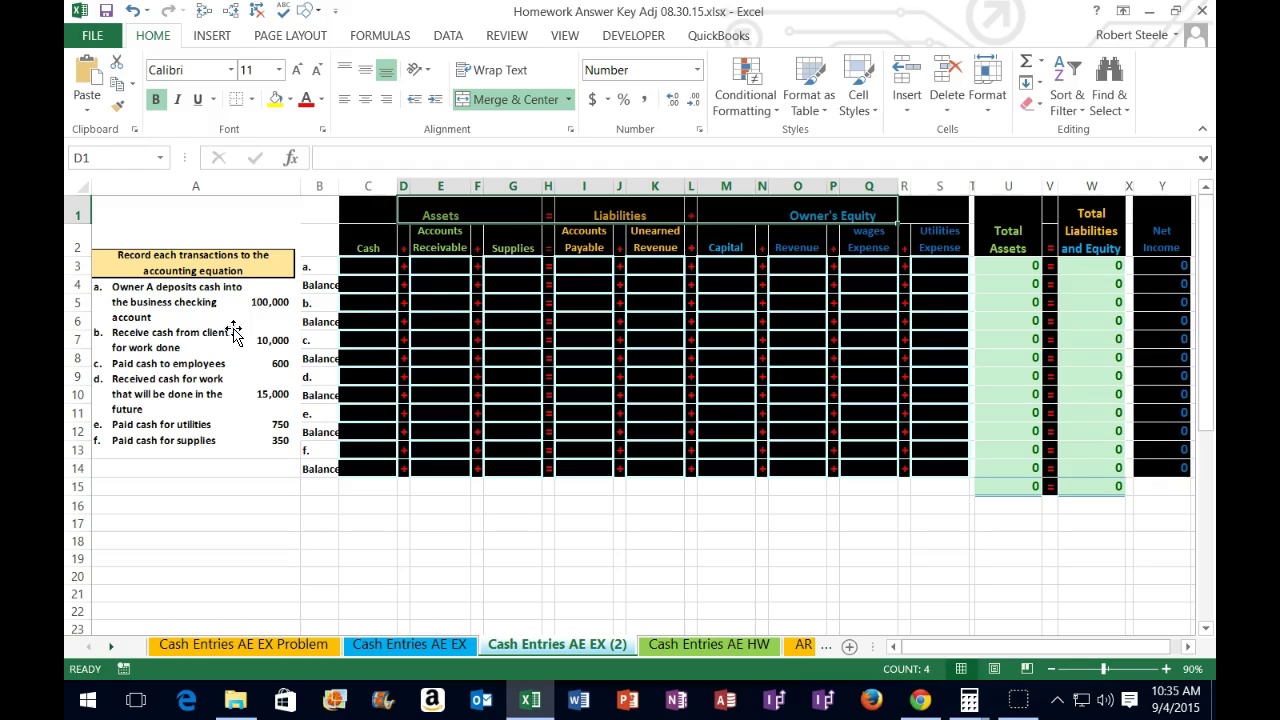
pyautogui.click(360, 266)
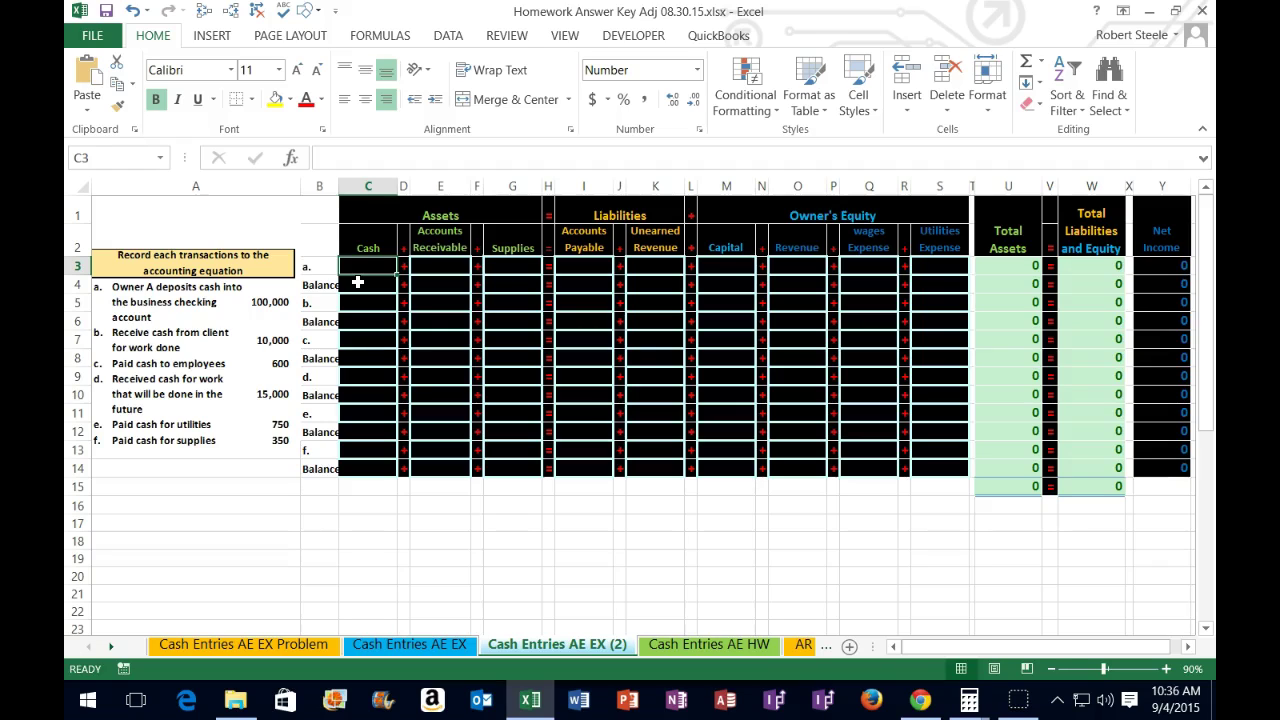
# - Start an entry in C3 and leave it without entering anything
pyautogui.click(369, 266)
pyautogui.click(369, 285)
pyautogui.click(369, 268)
pyautogui.doubleClick(375, 267)
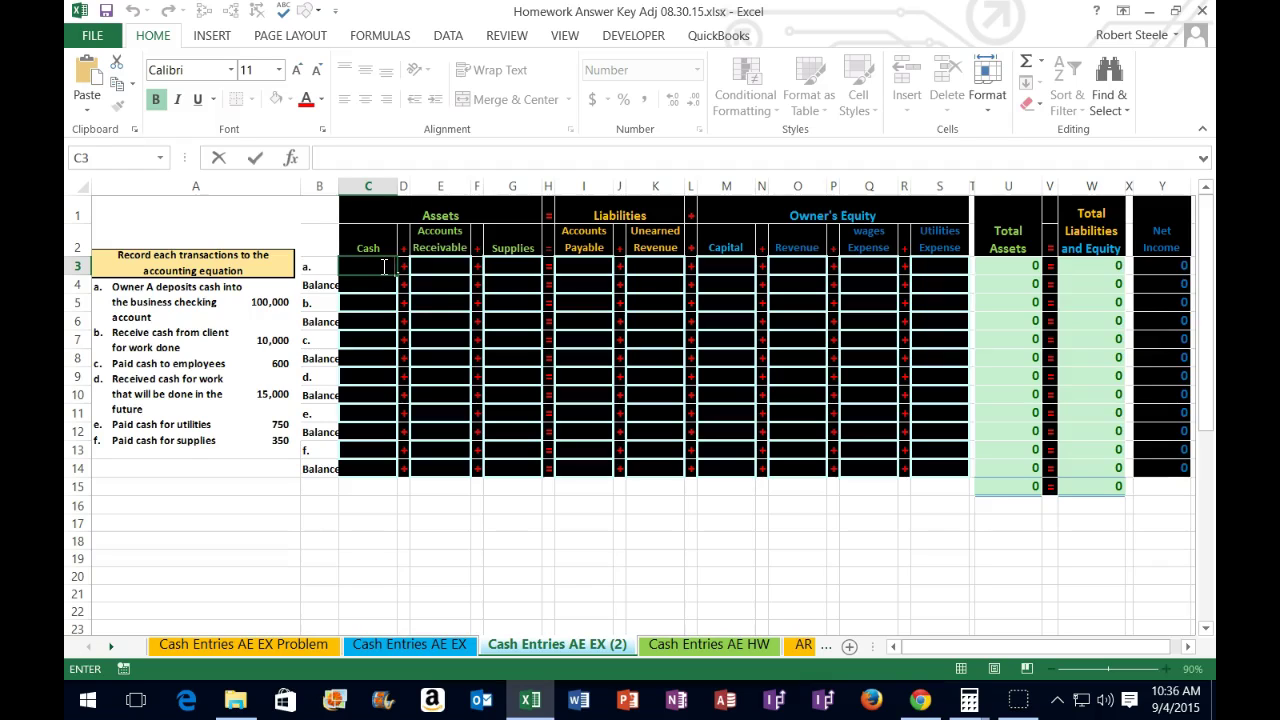
pyautogui.press('Return')
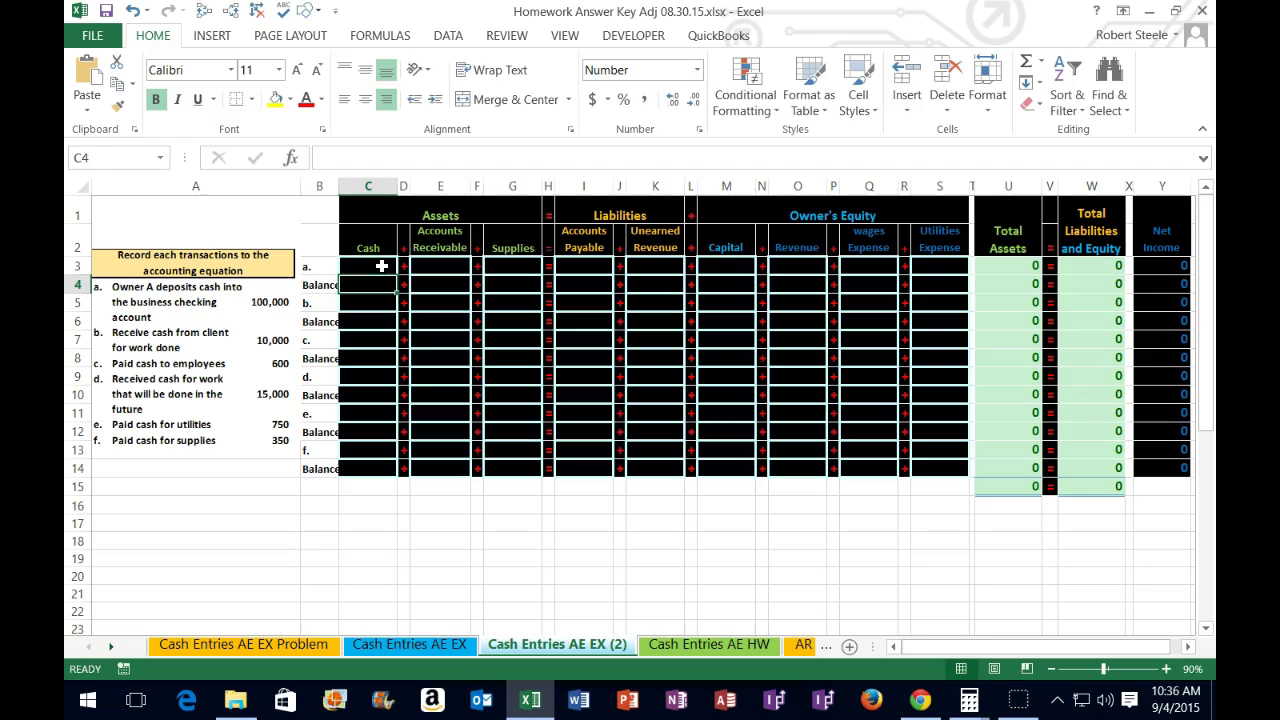
pyautogui.click(381, 266)
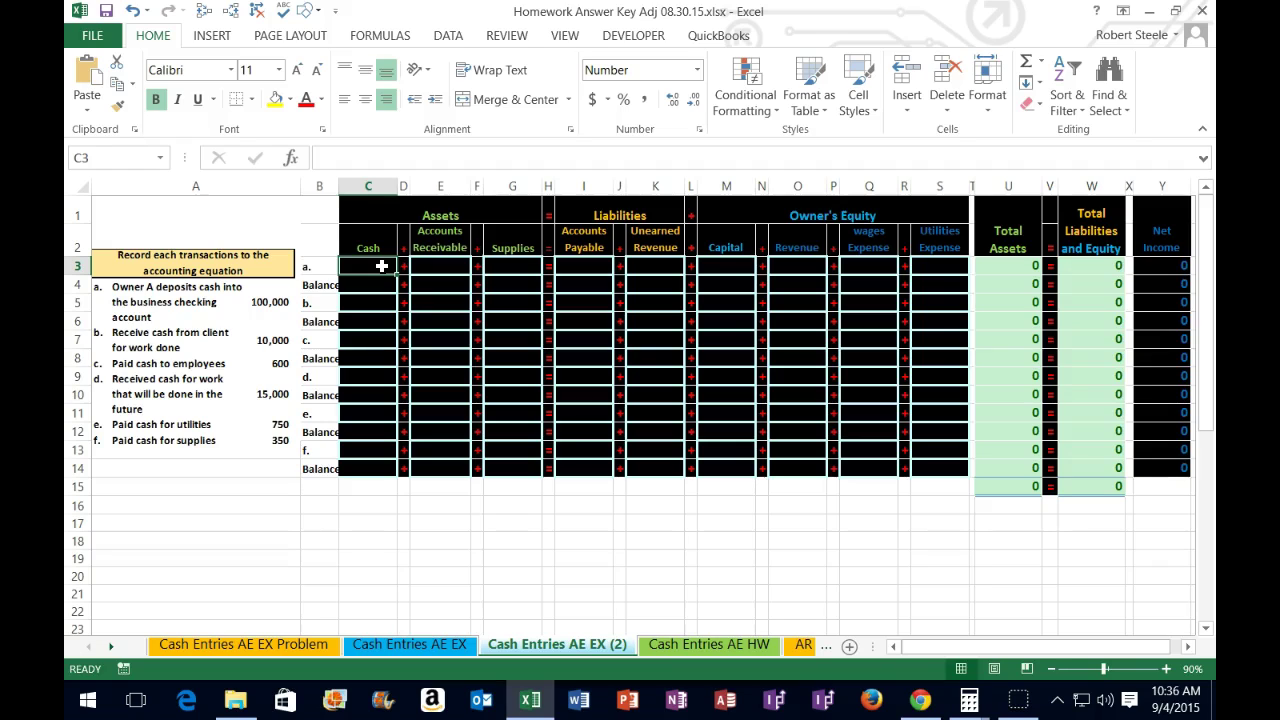
# - Test =2+2 in C3 so the totals show 4, then delete it
pyautogui.write('=')
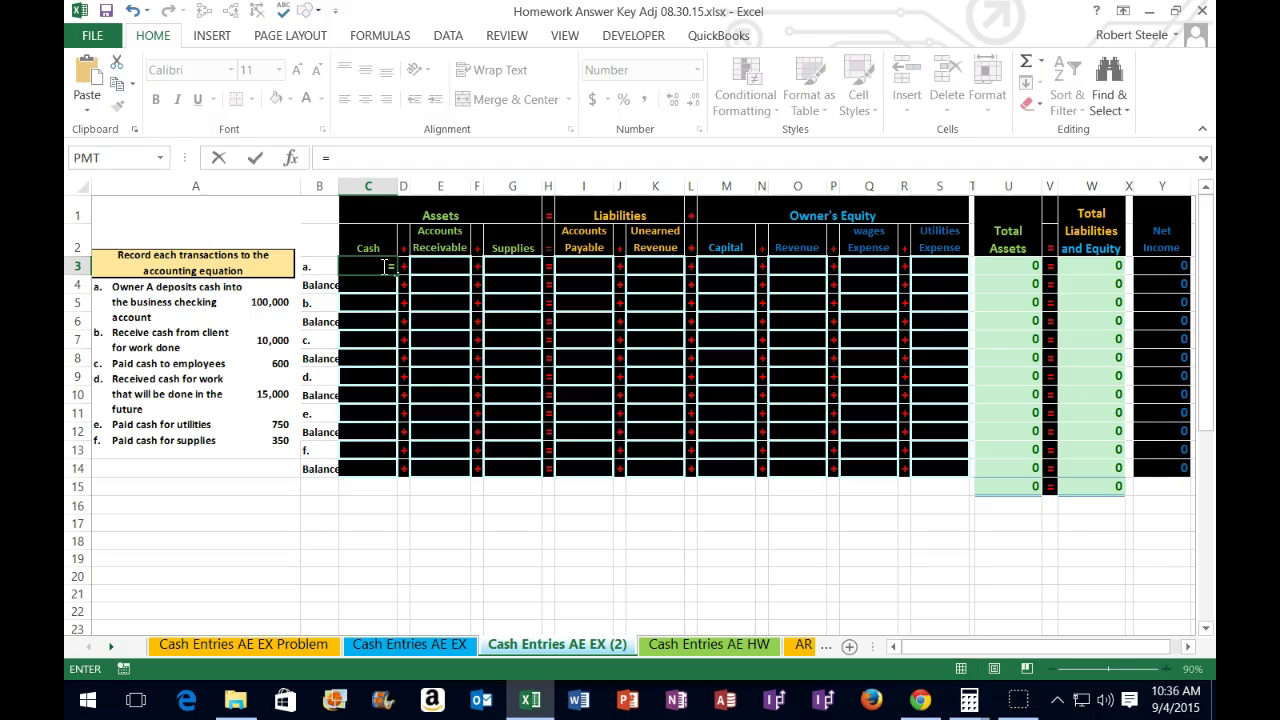
pyautogui.write('2+2')
pyautogui.press('Return')
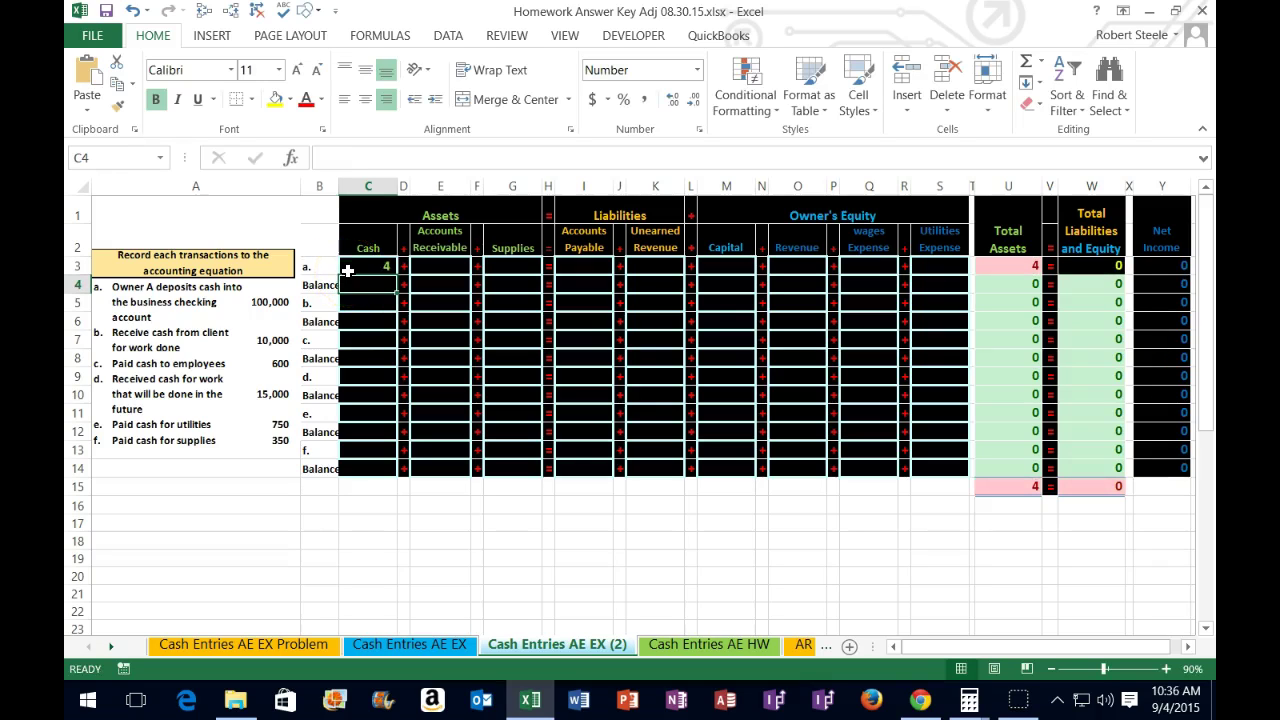
pyautogui.click(347, 270)
pyautogui.press('Delete')
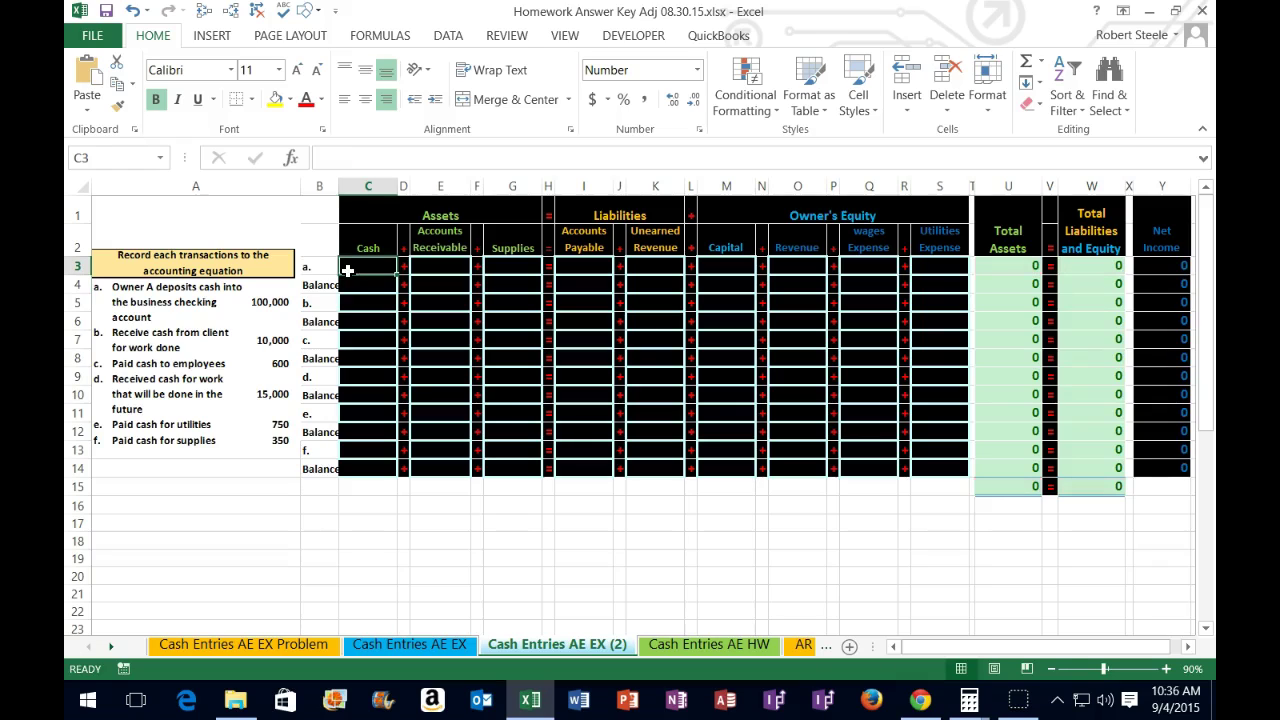
# - Start a cell-reference formula in the Cash cell, then erase it, leaving C3 empty
pyautogui.write('=')
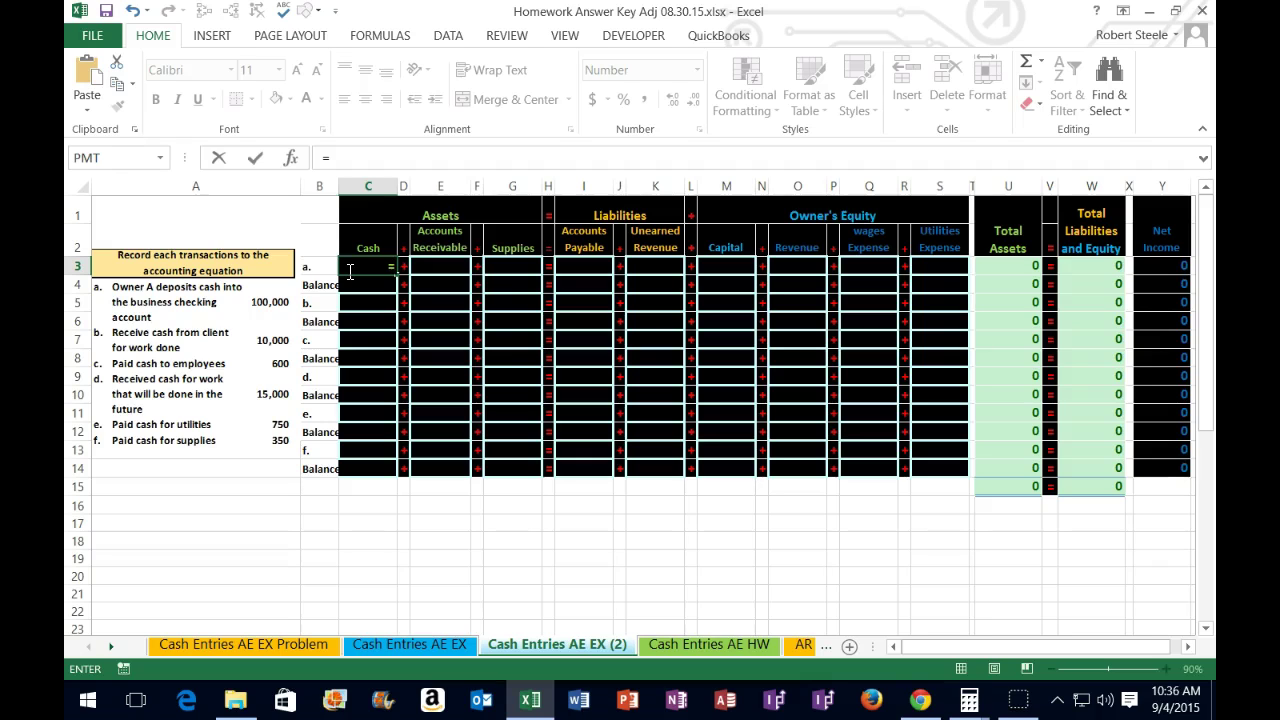
pyautogui.click(591, 314)
pyautogui.click(714, 277)
pyautogui.click(625, 255)
pyautogui.click(497, 386)
pyautogui.click(445, 345)
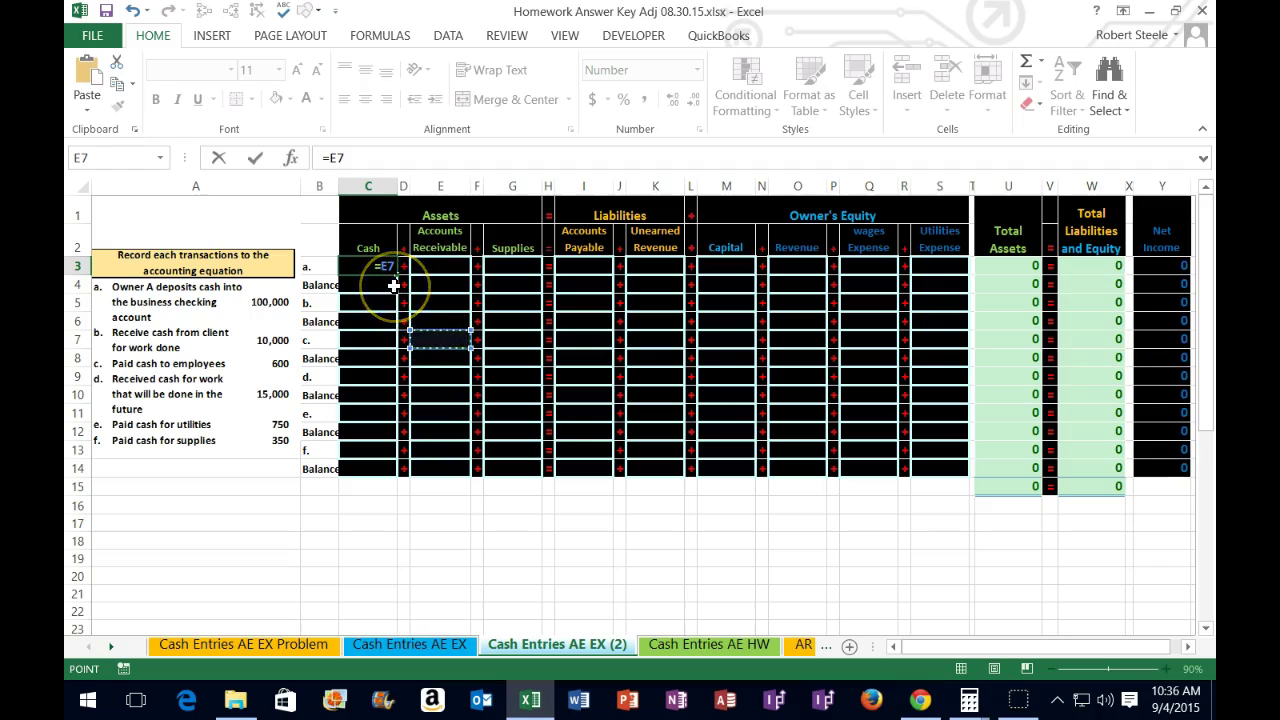
pyautogui.click(358, 265)
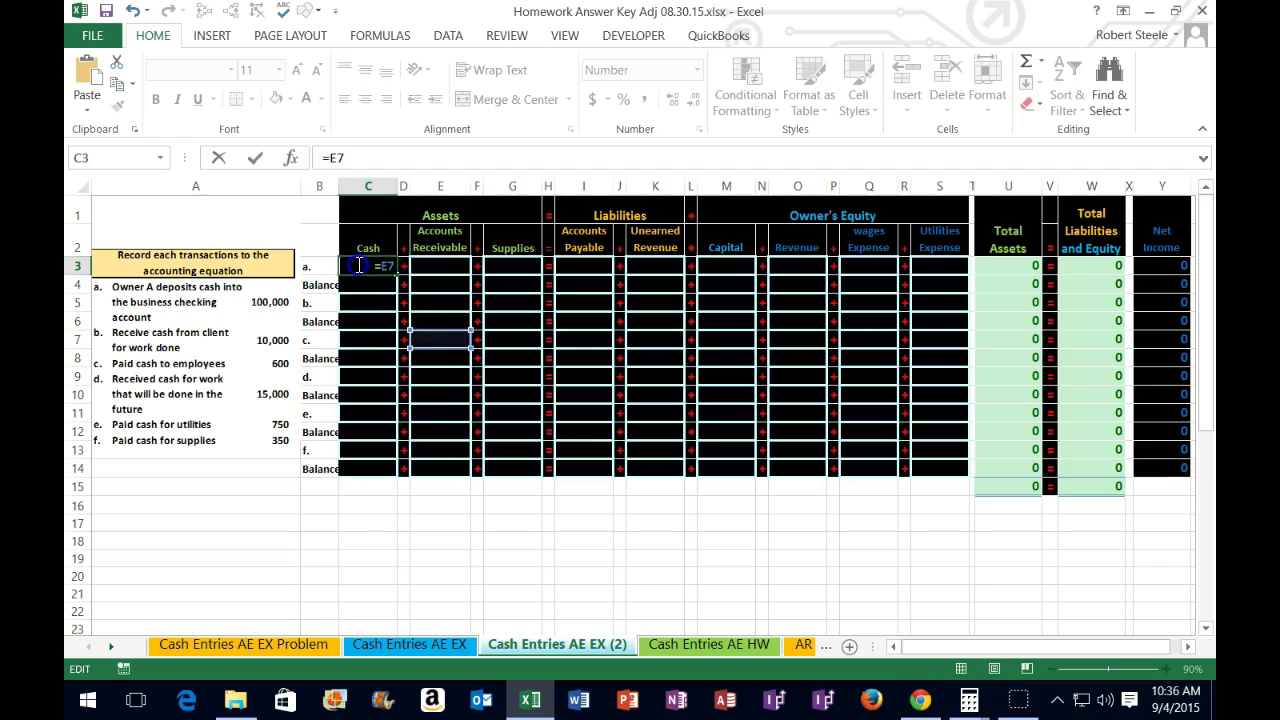
pyautogui.press('BackSpace')
pyautogui.press('BackSpace')
pyautogui.press('BackSpace')
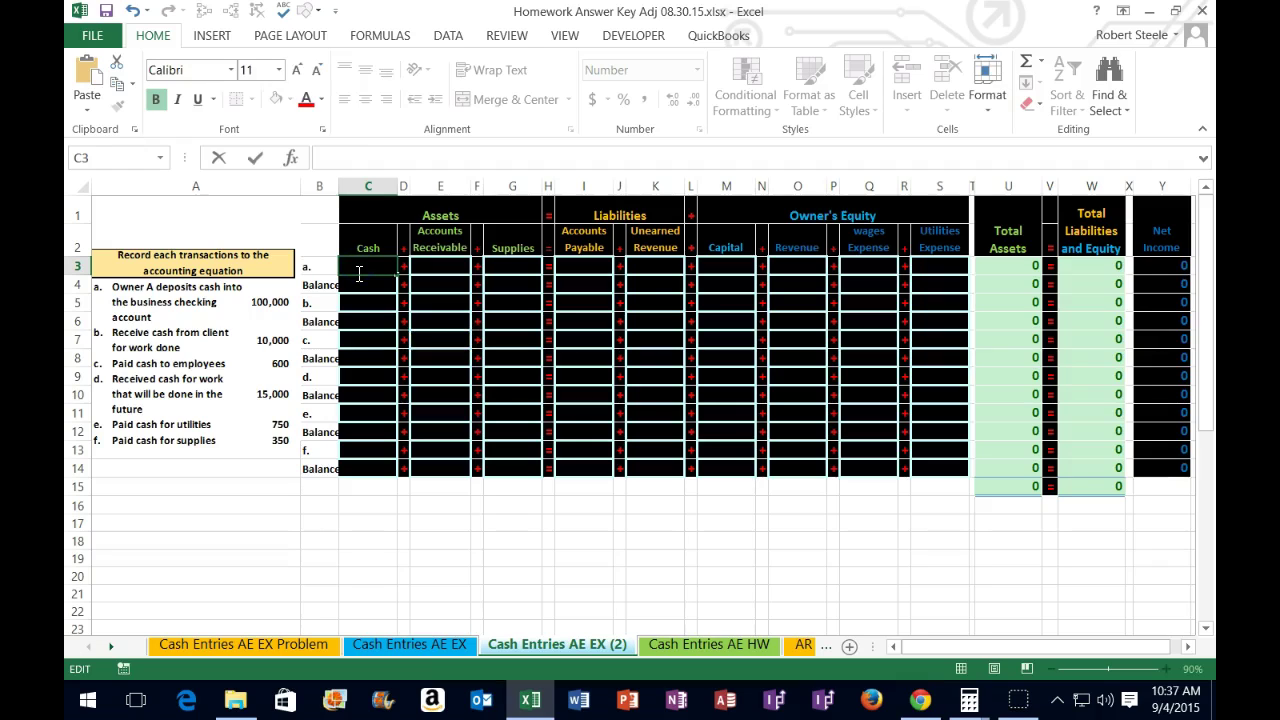
pyautogui.press('Return')
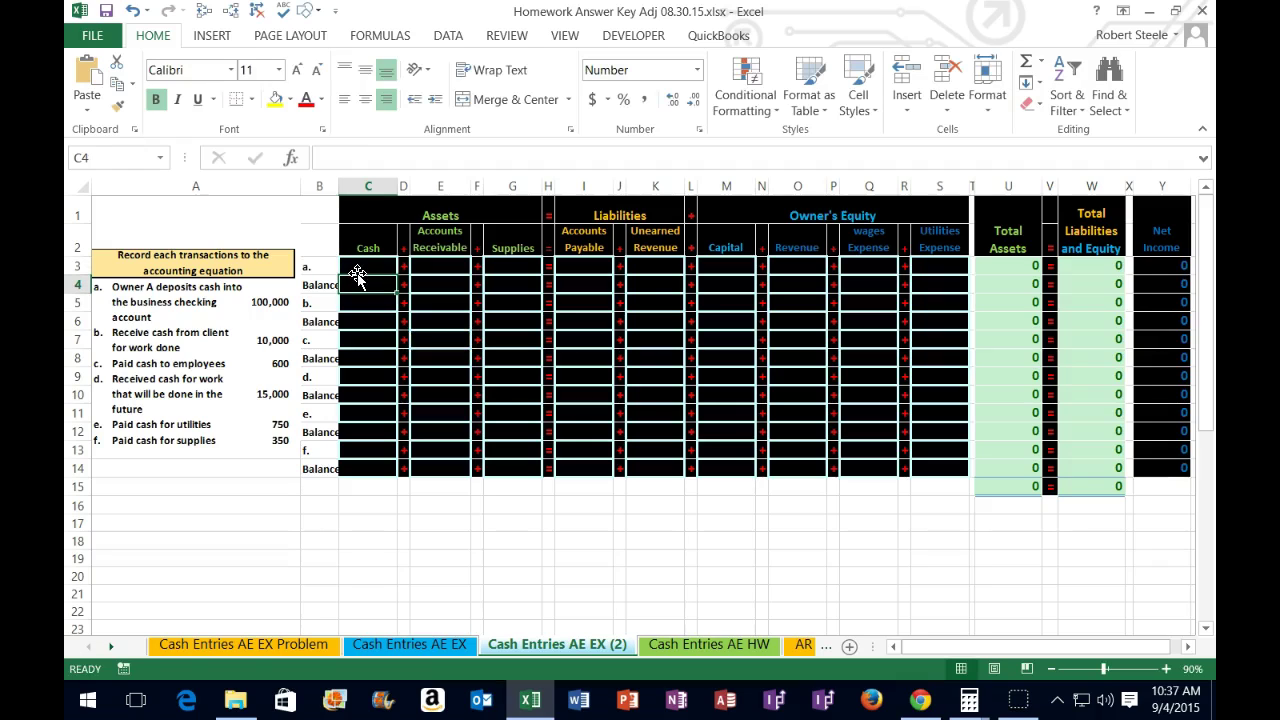
# - Enter 5,464 as a trial Cash amount in C3, then undo it
pyautogui.click(366, 264)
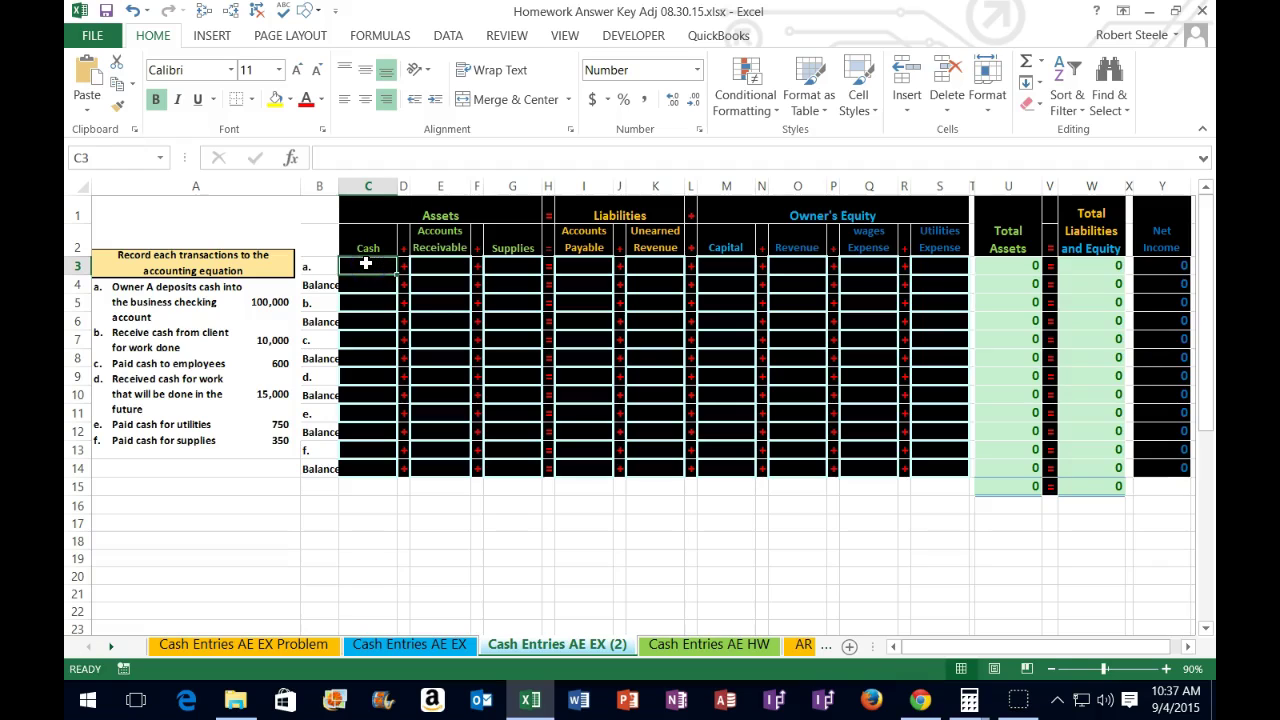
pyautogui.write('5464')
pyautogui.press('Return')
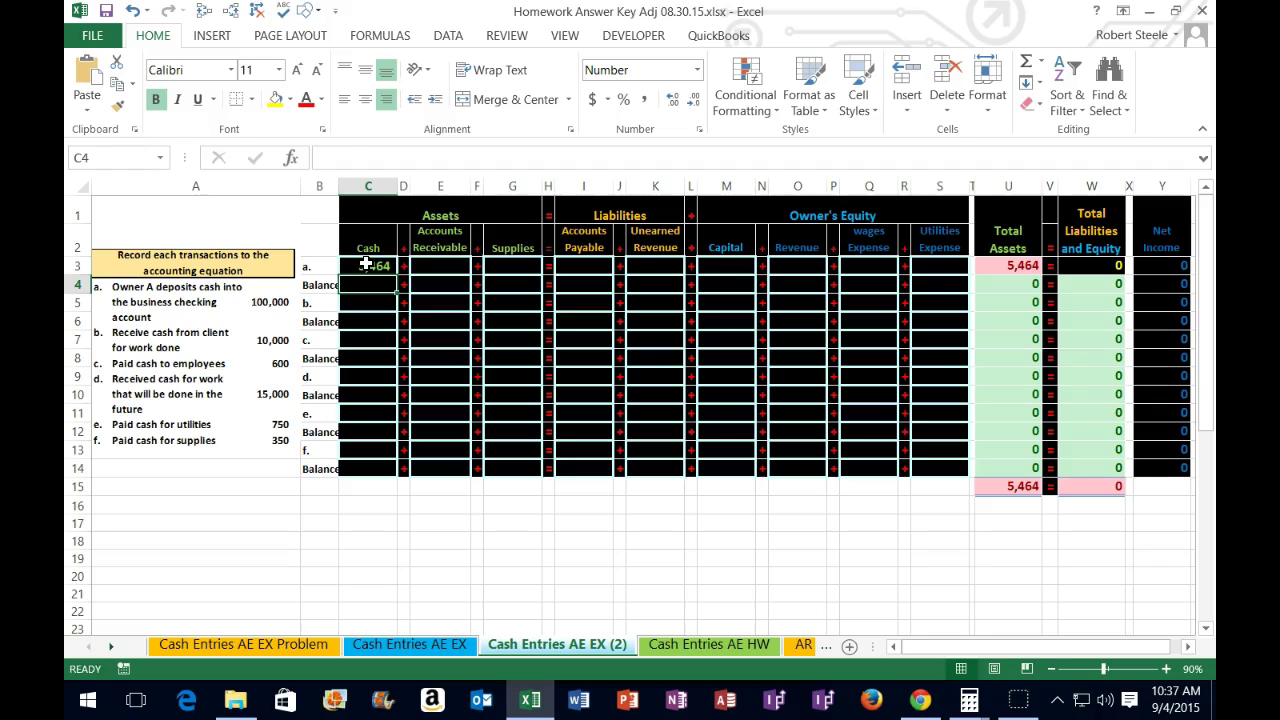
pyautogui.doubleClick(366, 264)
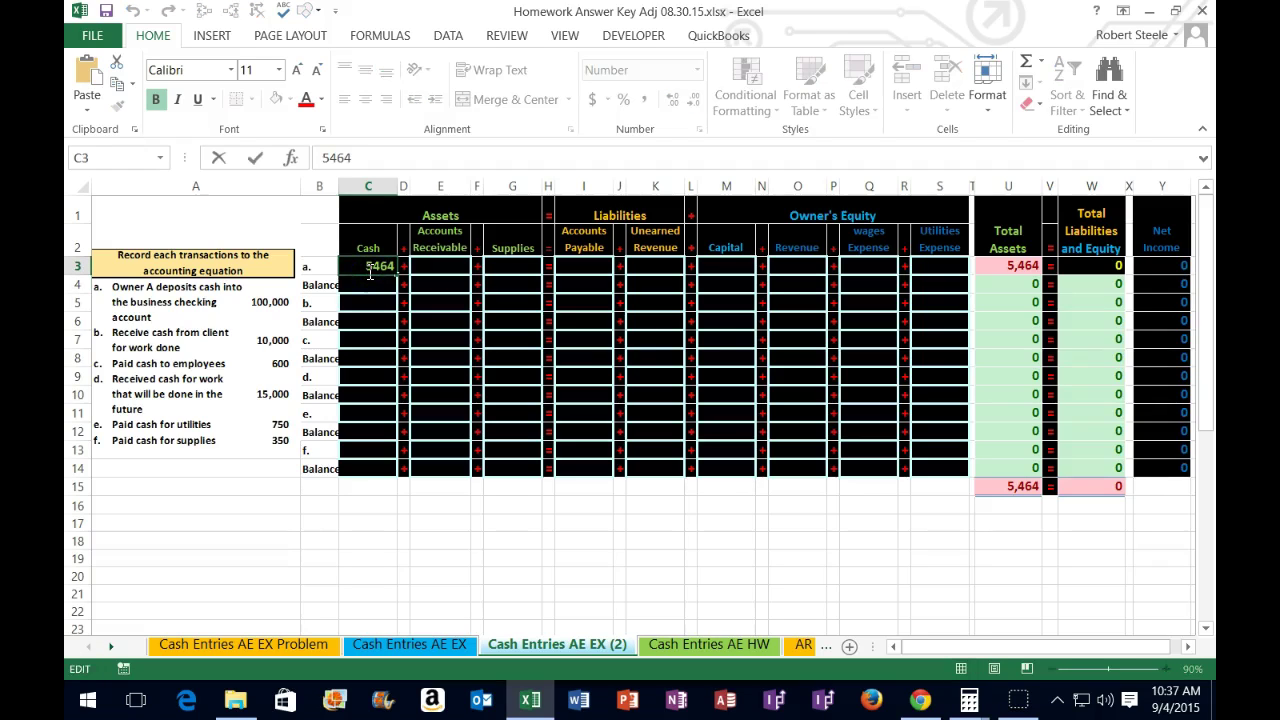
pyautogui.press('Return')
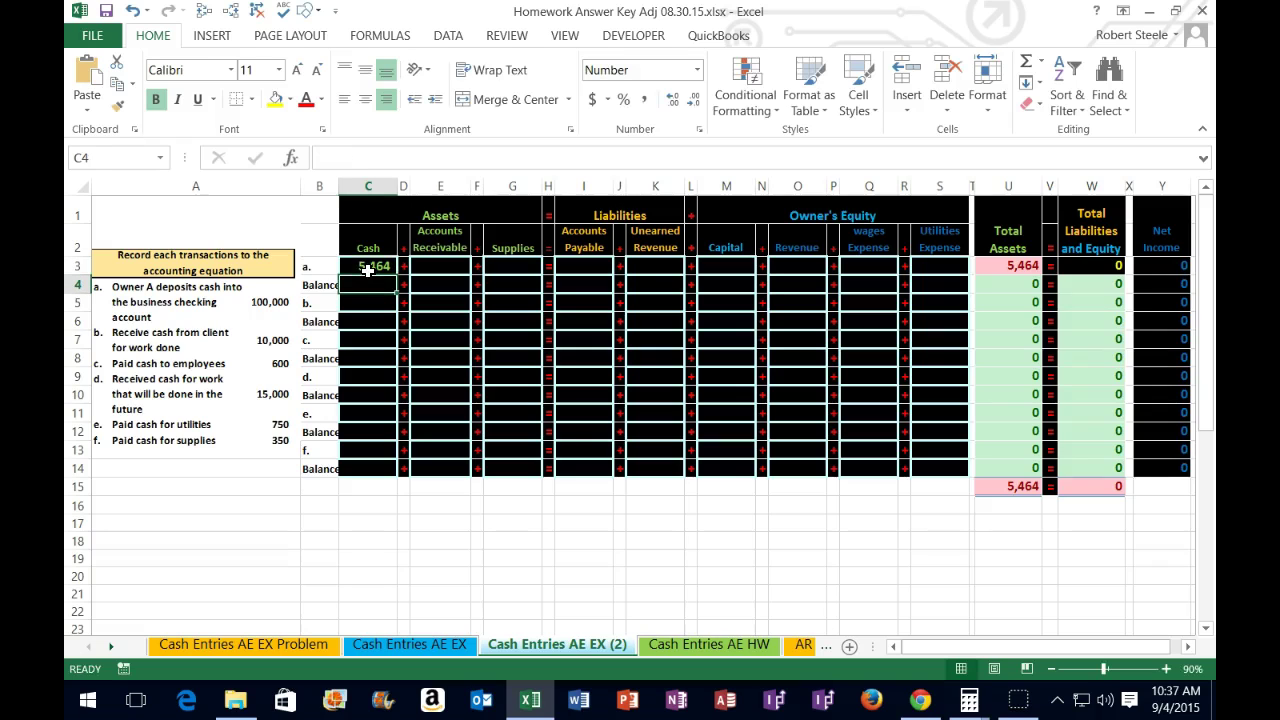
pyautogui.click(135, 20)
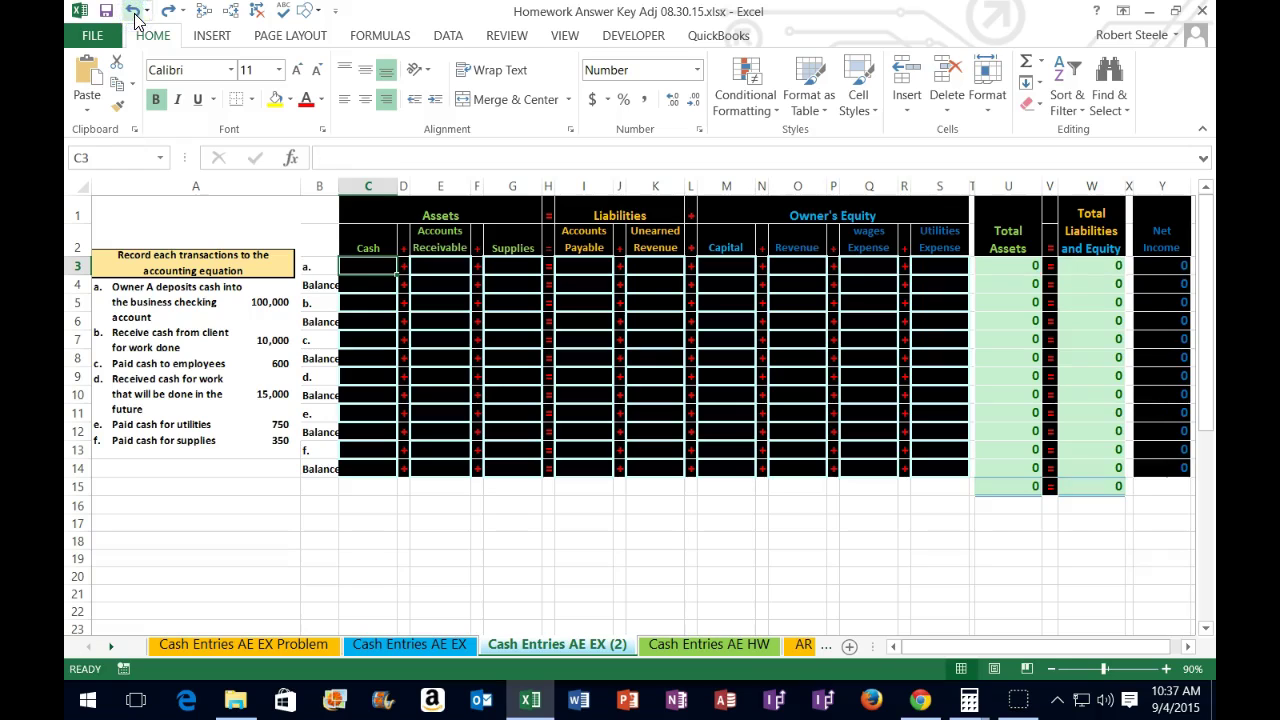
# - Enter 100,000 in C3 as transaction a's Cash amount
pyautogui.click(369, 266)
pyautogui.click(369, 185)
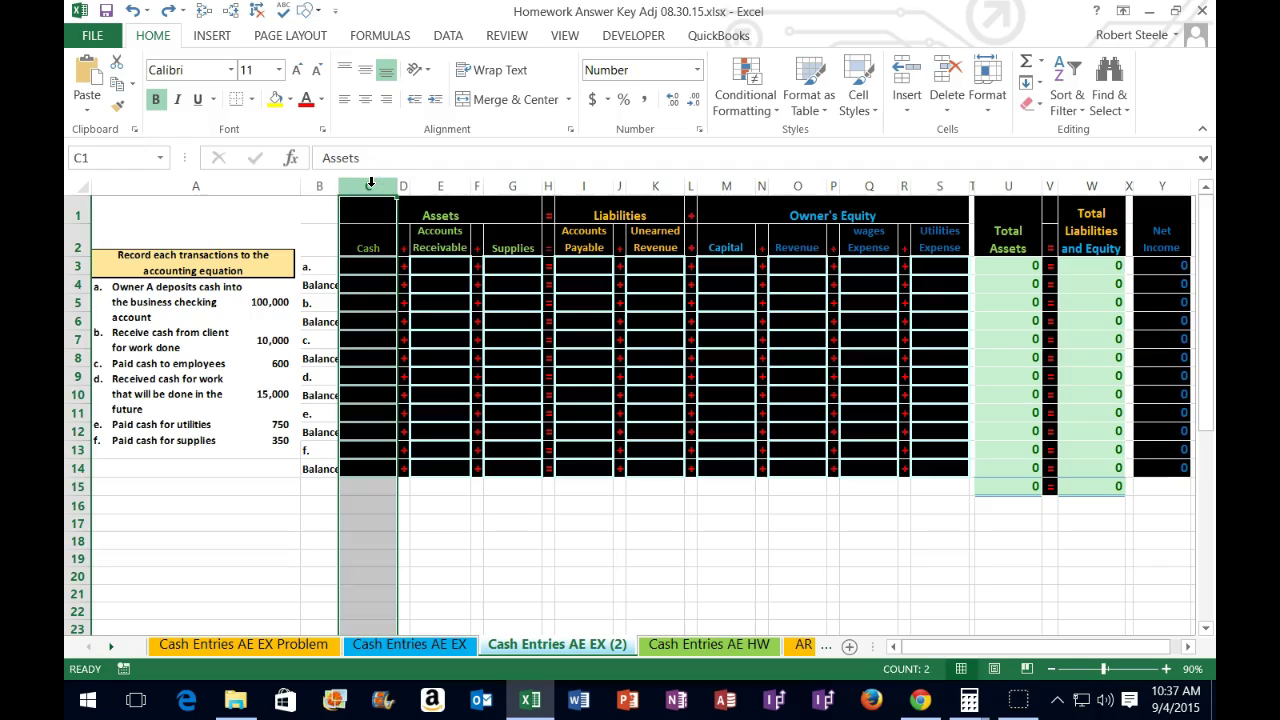
pyautogui.click(77, 264)
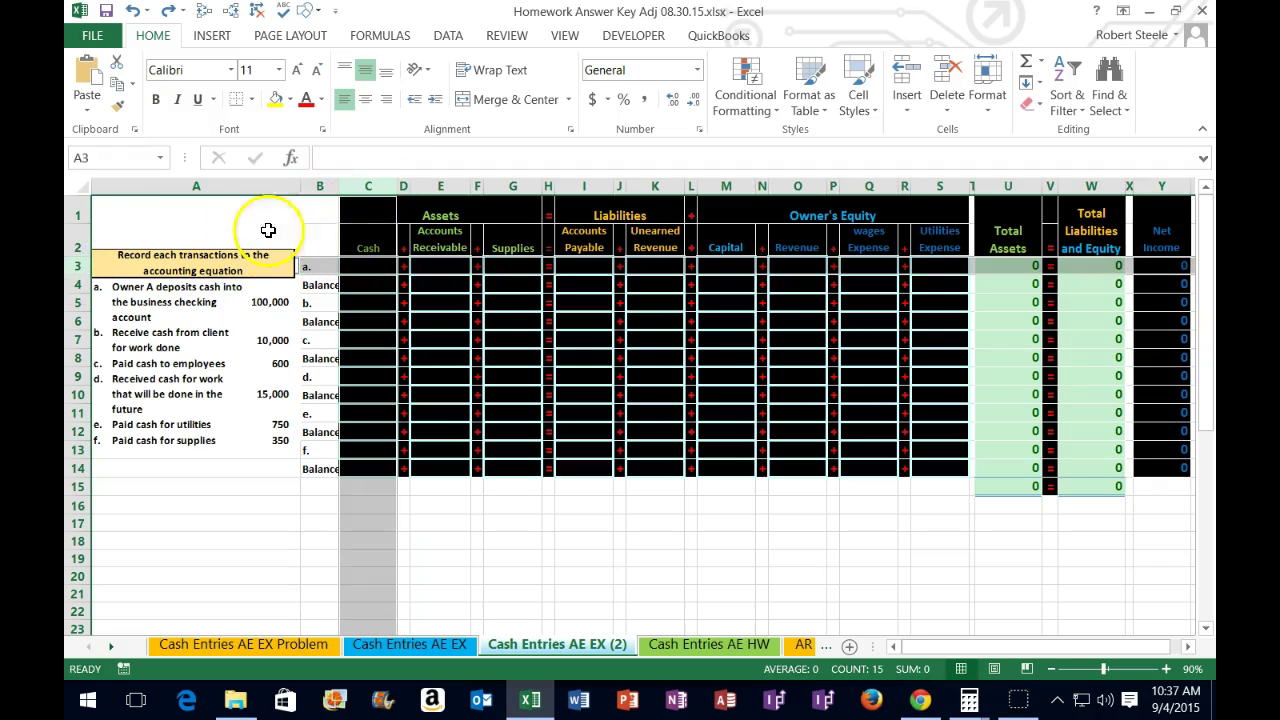
pyautogui.click(361, 263)
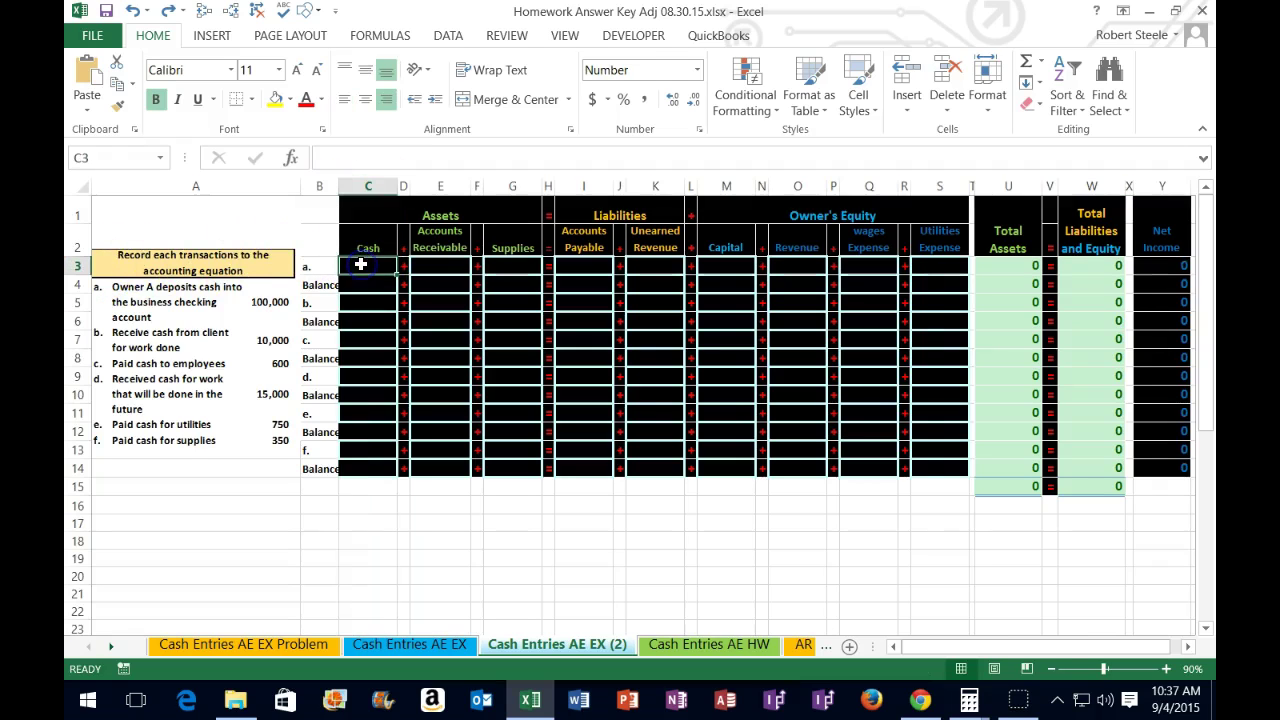
pyautogui.write('1000')
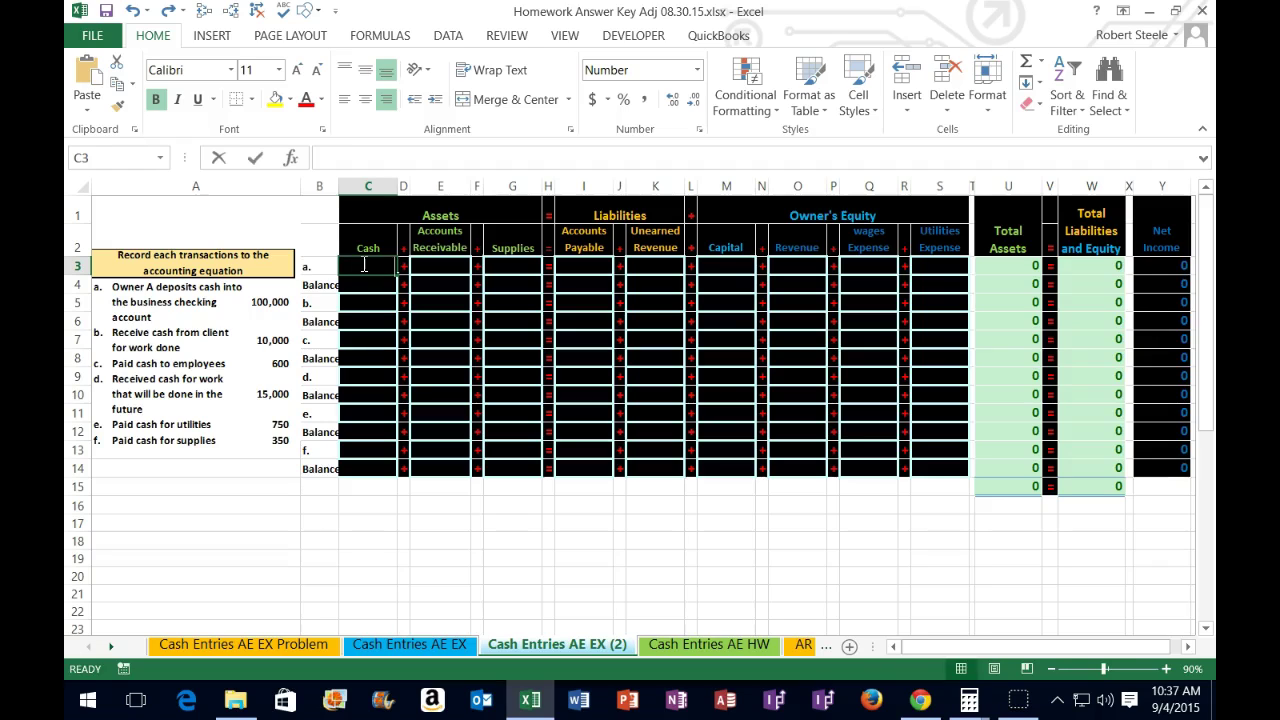
pyautogui.write('00')
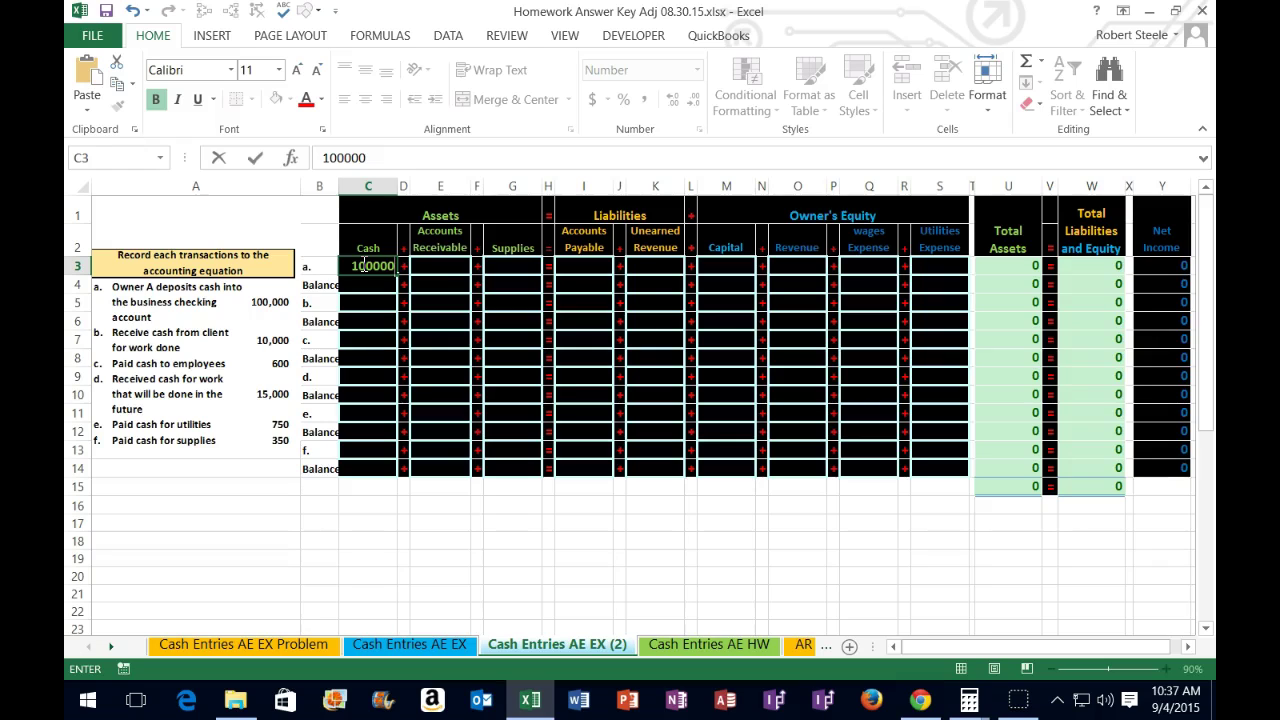
pyautogui.press('Return')
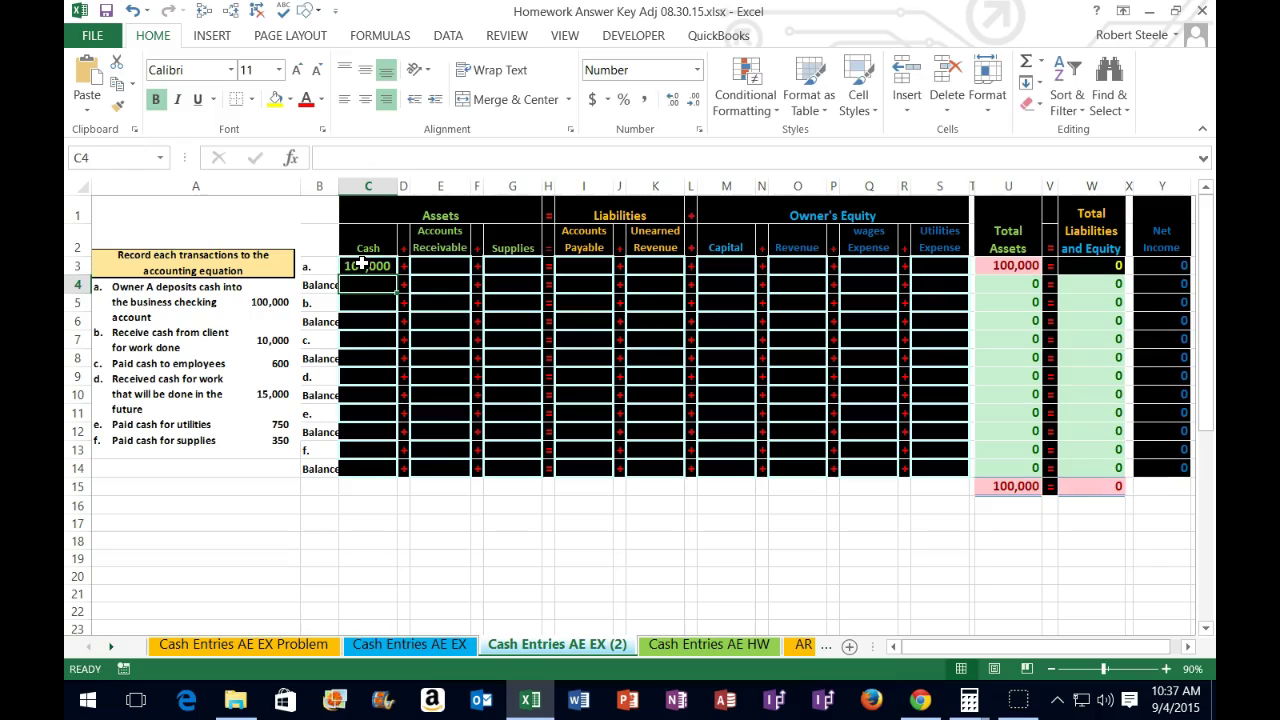
pyautogui.click(366, 265)
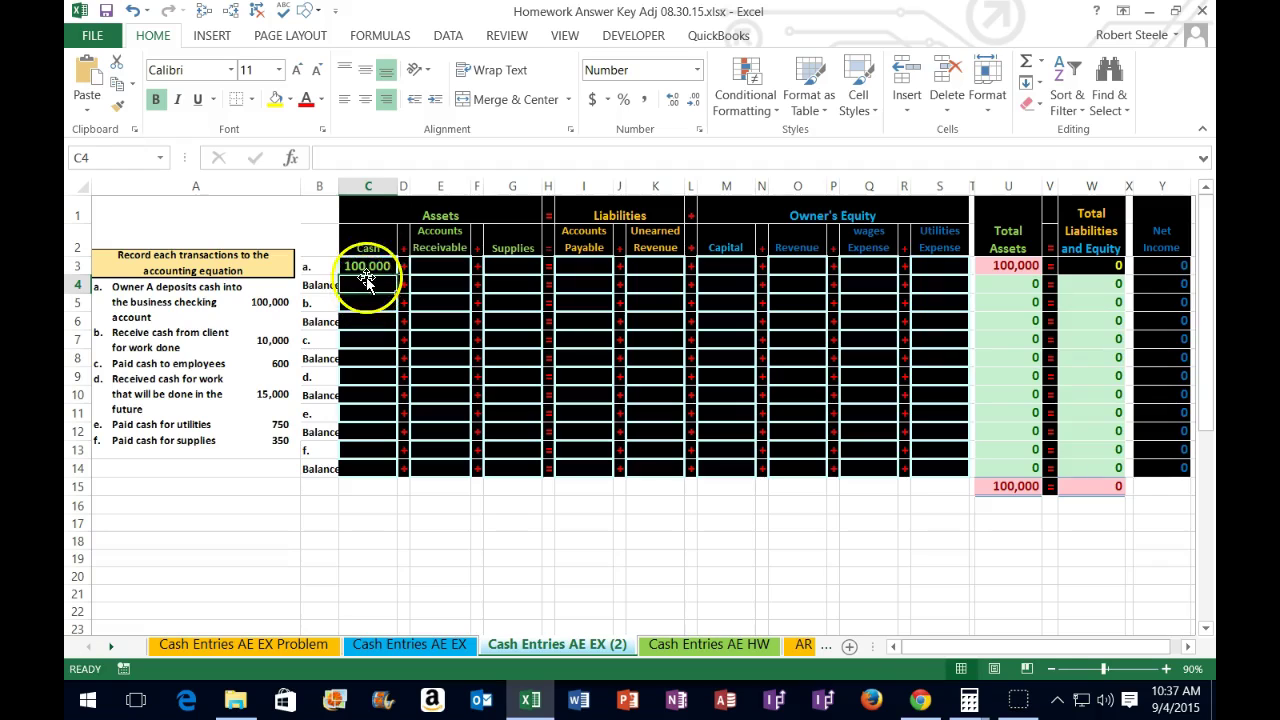
pyautogui.click(381, 268)
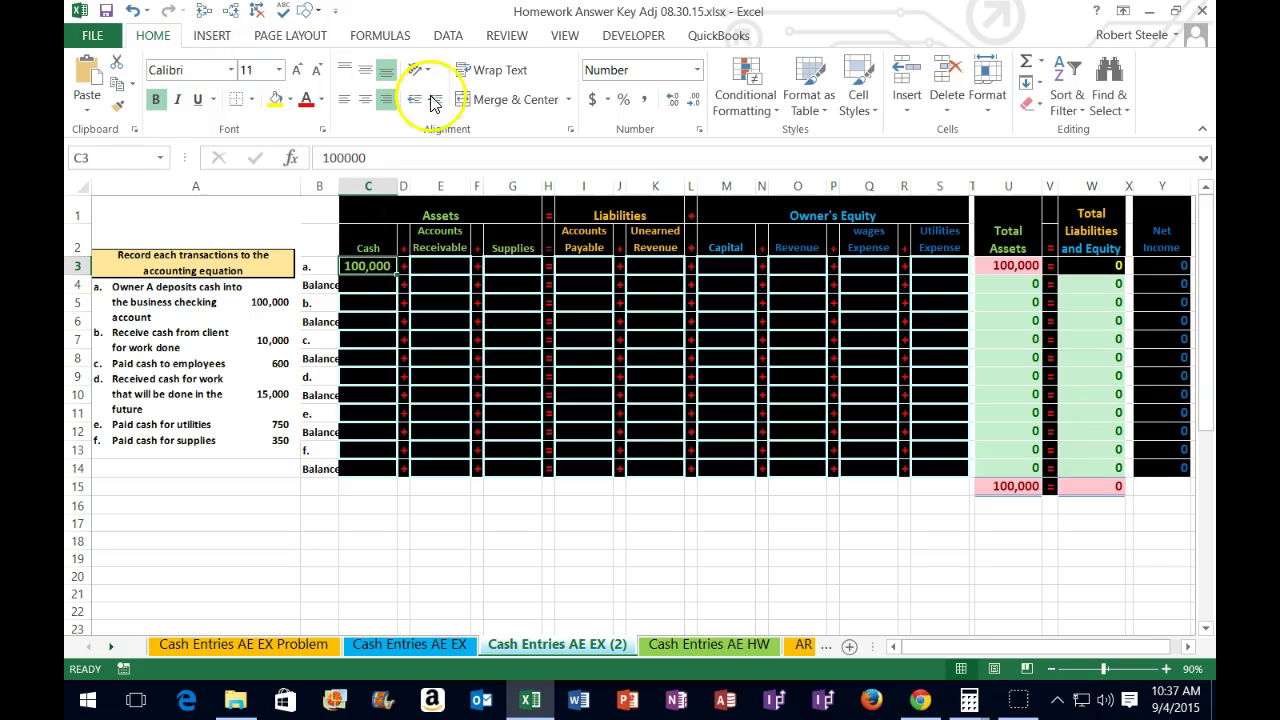
pyautogui.click(697, 70)
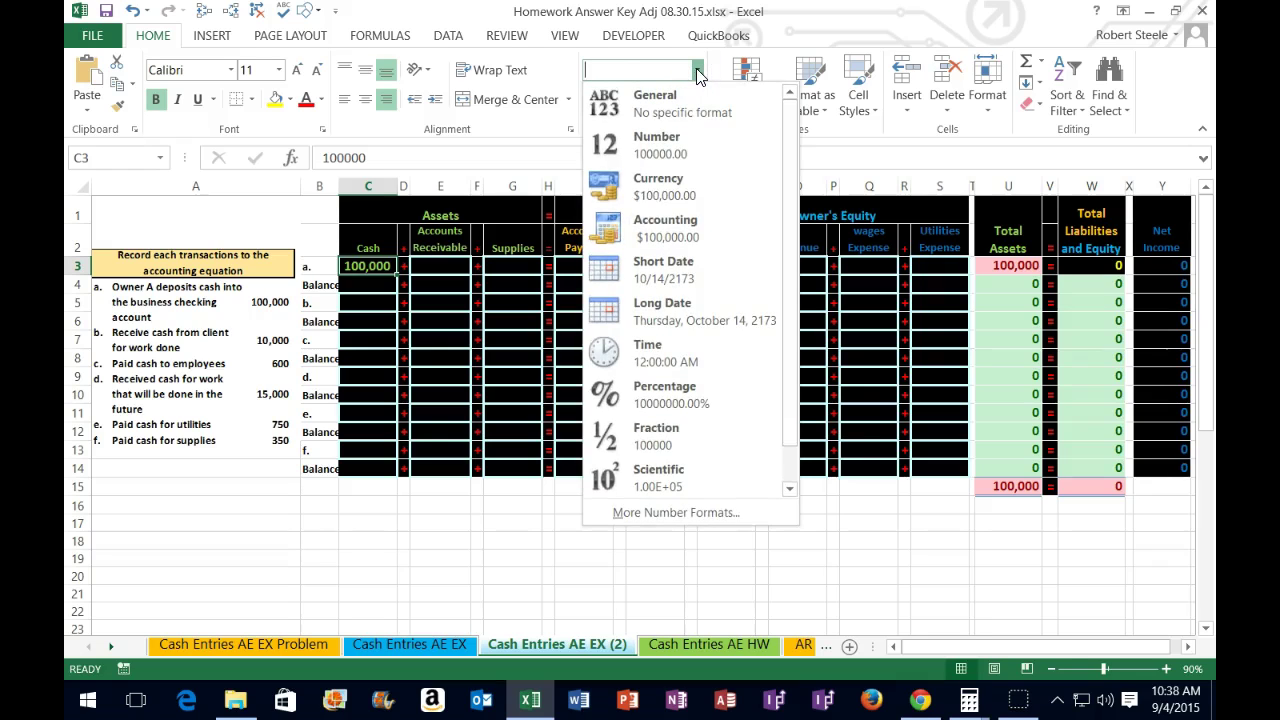
pyautogui.click(697, 72)
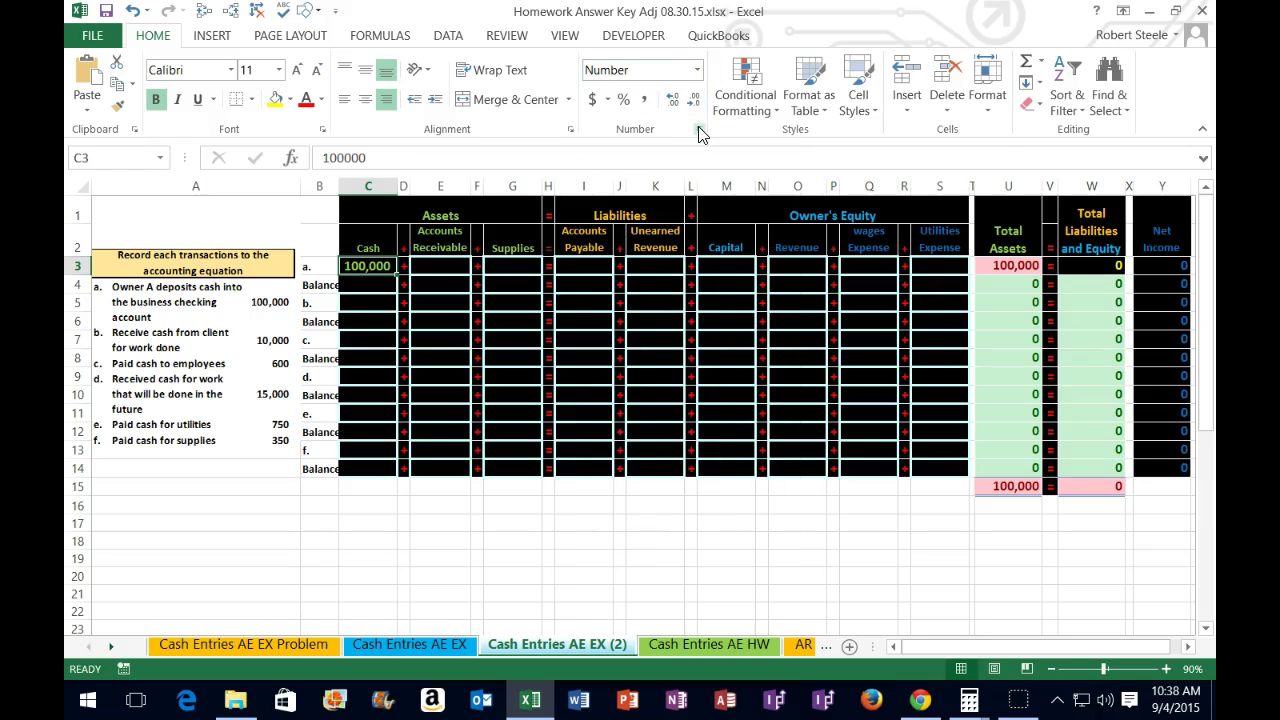
pyautogui.click(385, 265)
pyautogui.click(697, 70)
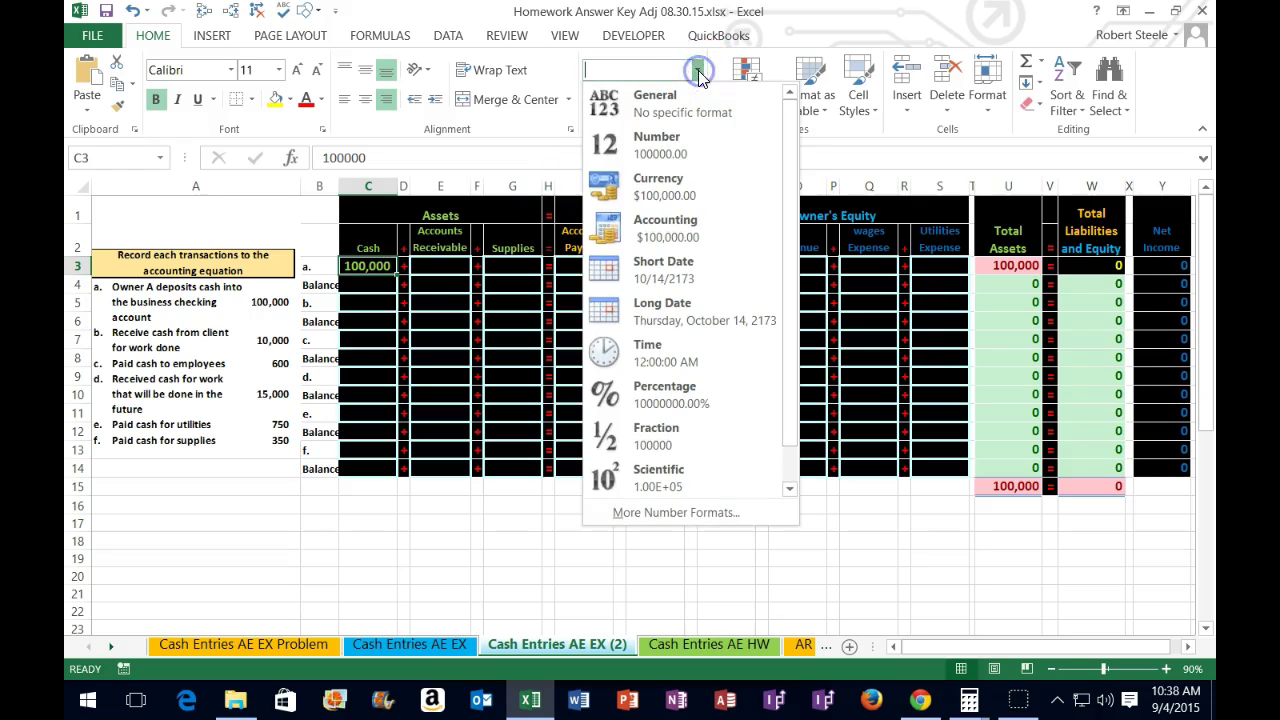
pyautogui.click(699, 78)
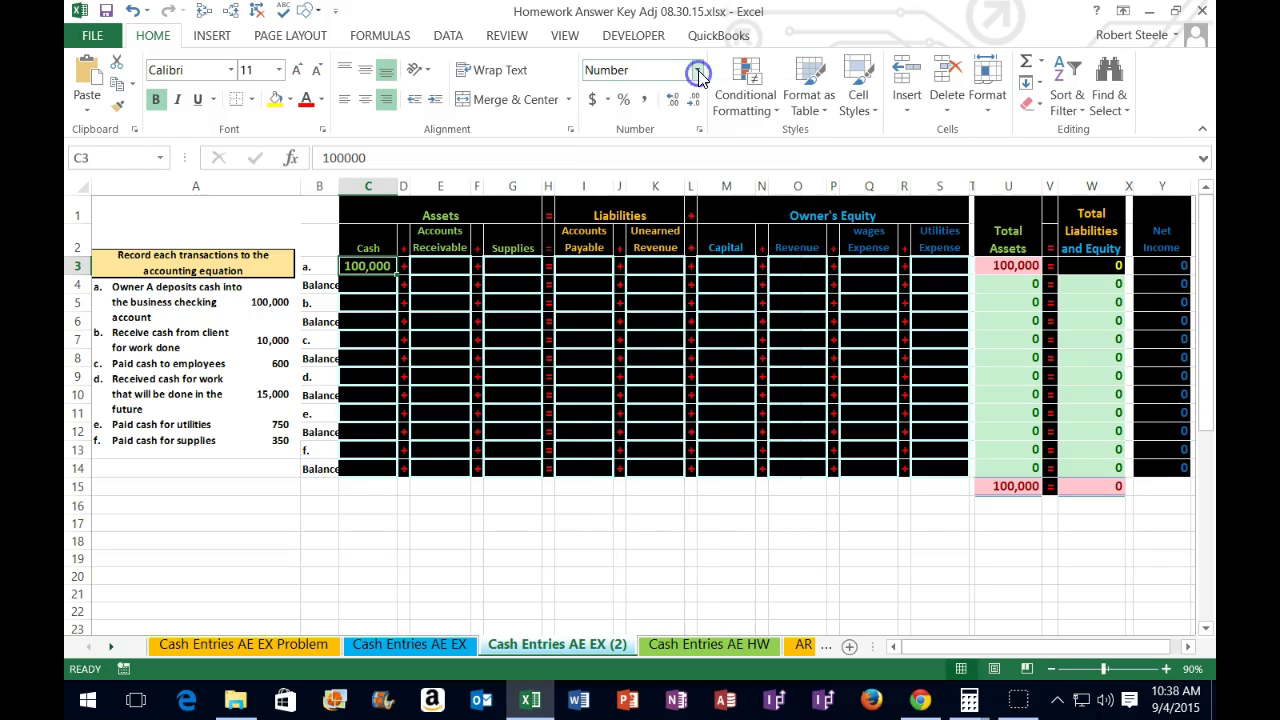
pyautogui.click(437, 268)
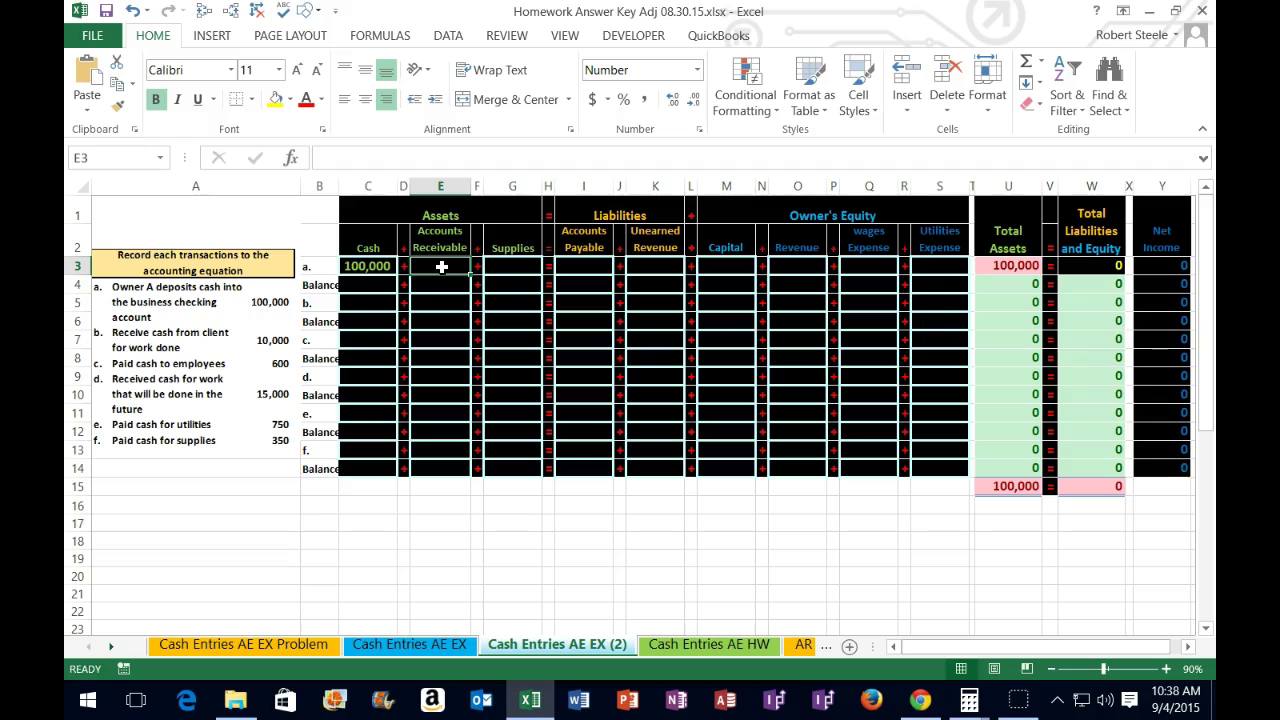
# - Record 100,000 as owner's Capital in M3 for transaction a
pyautogui.click(380, 265)
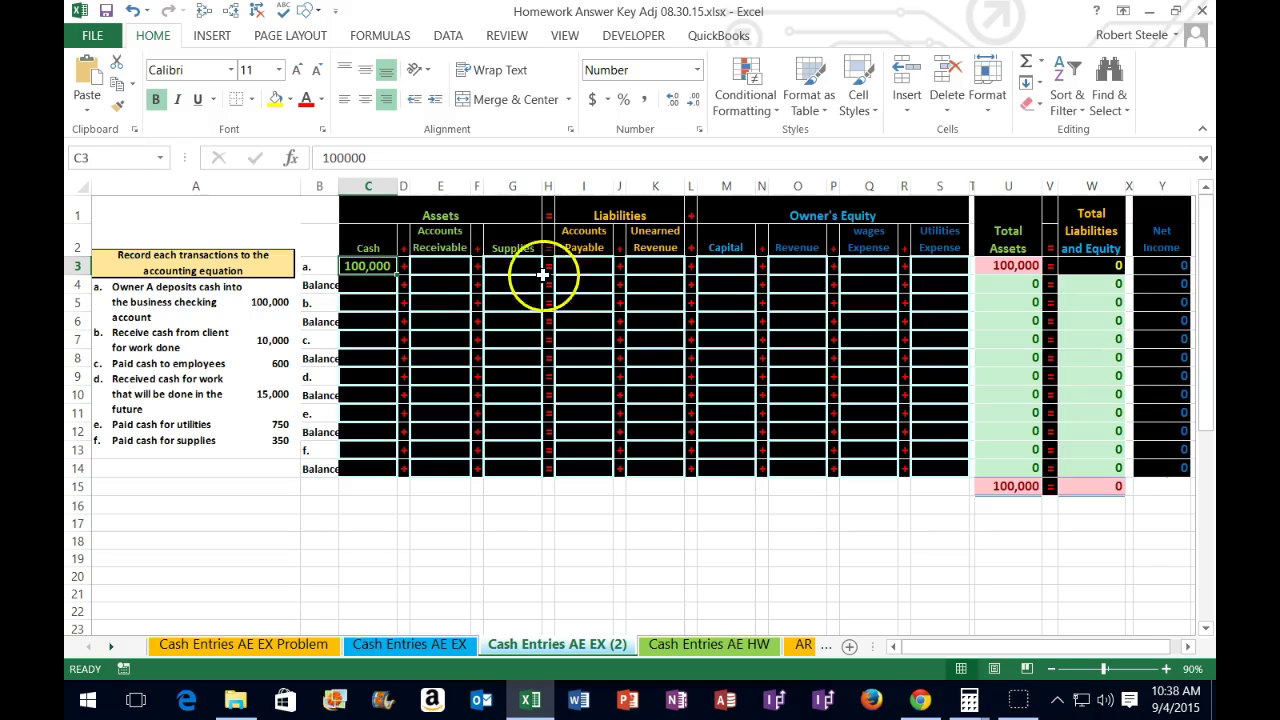
pyautogui.click(735, 267)
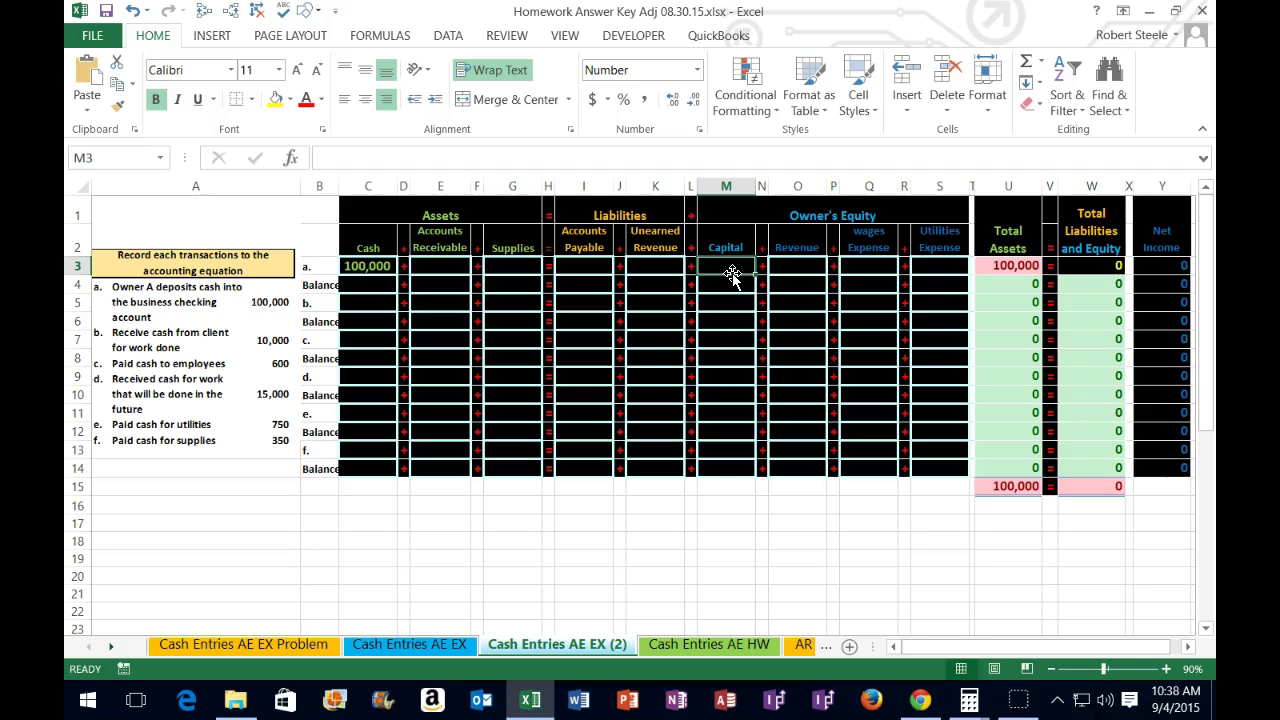
pyautogui.write('100000')
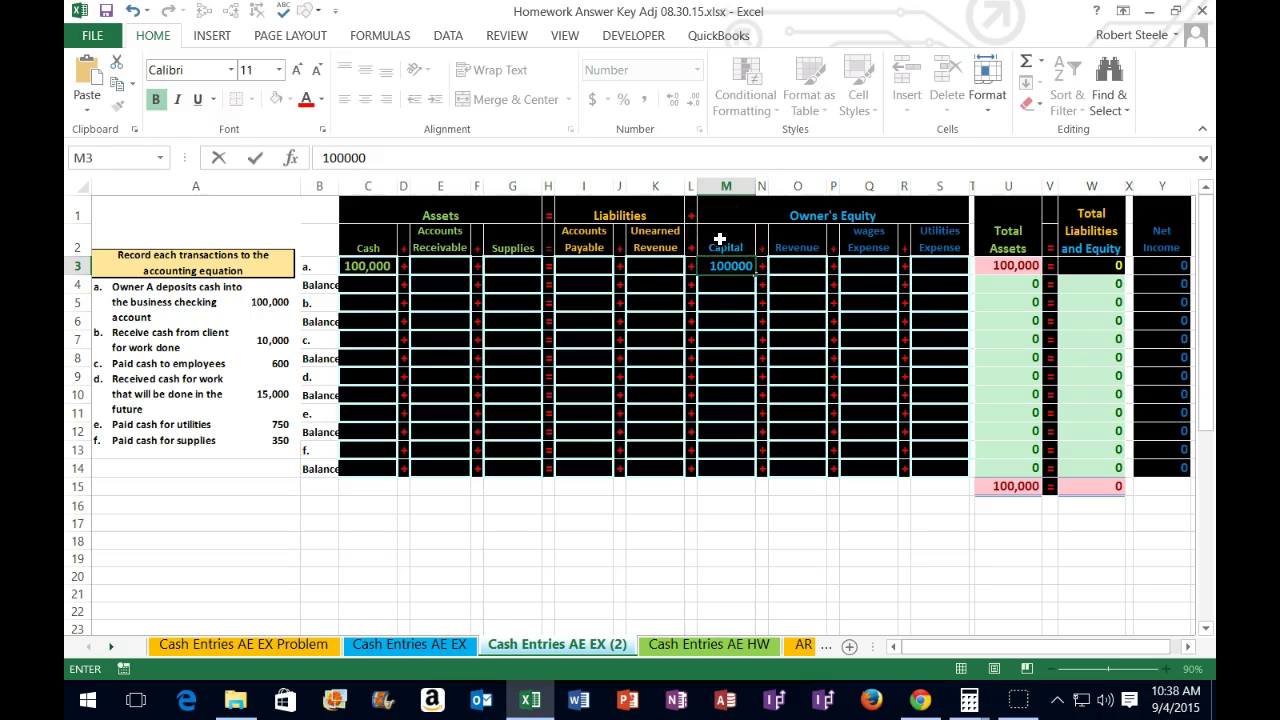
pyautogui.press('Return')
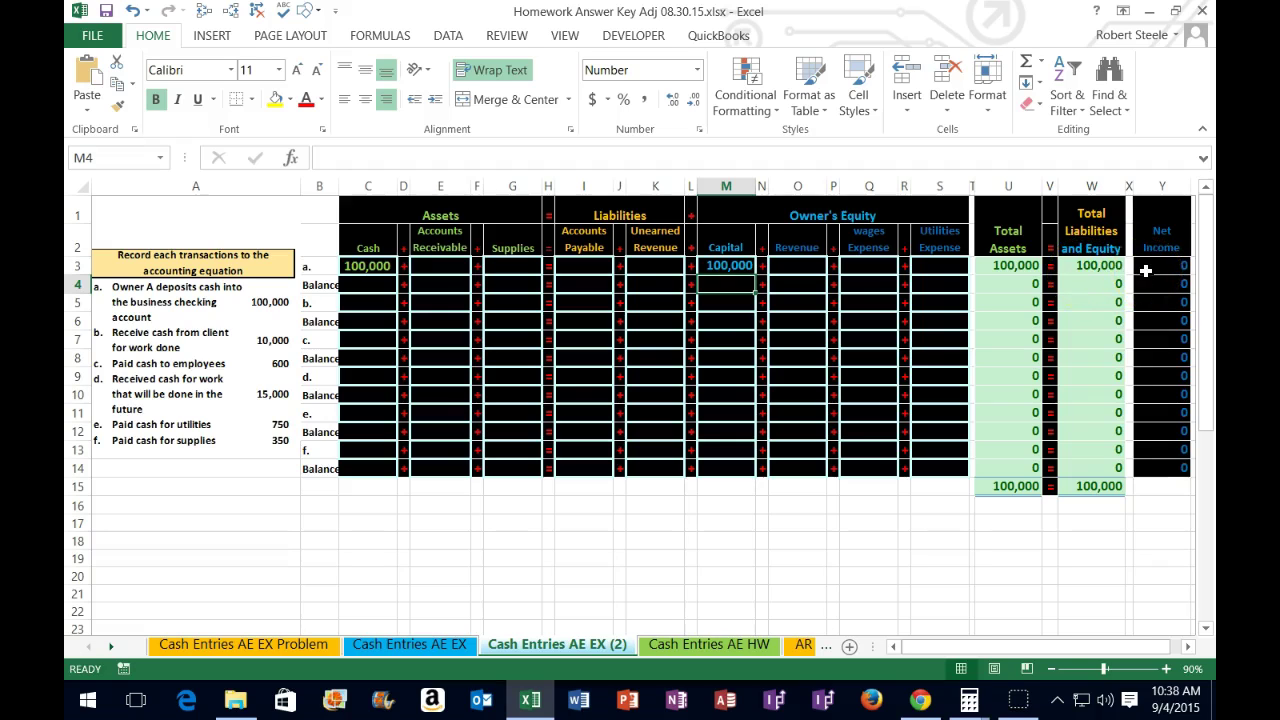
pyautogui.click(452, 268)
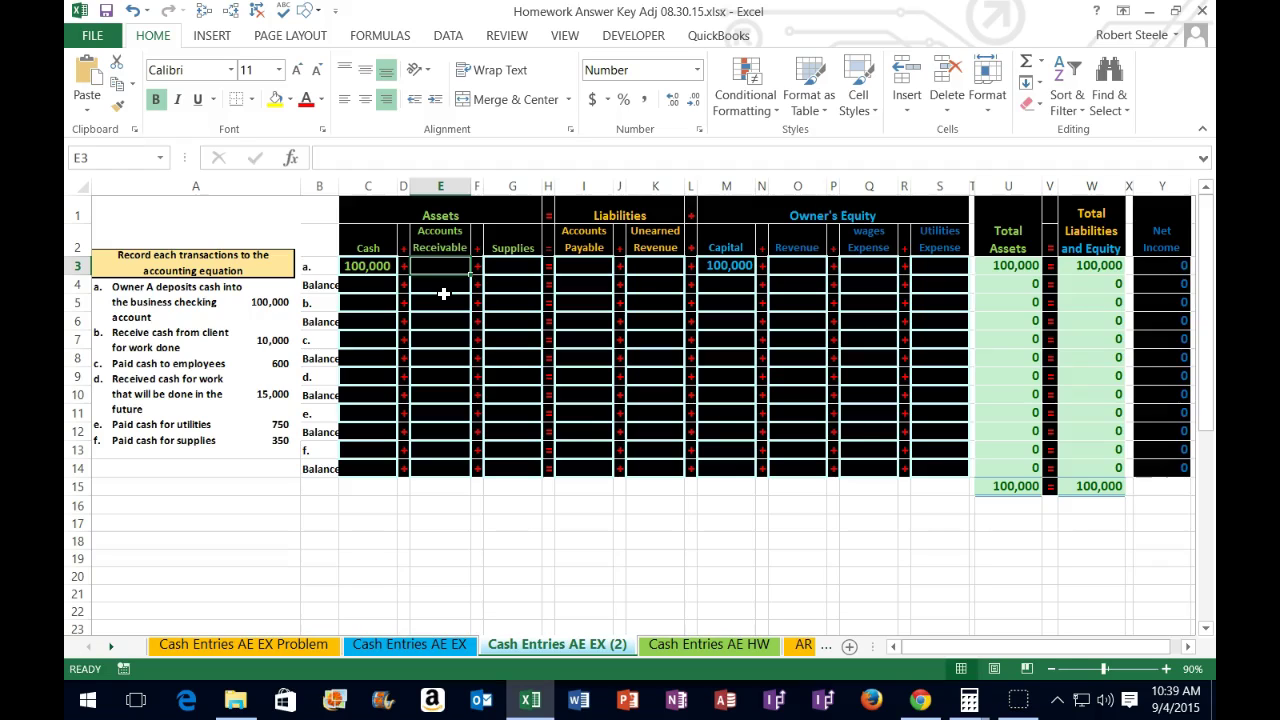
# - Fill 0 into transaction a's other account cells from E3 to S3, then check the row total
pyautogui.write('0')
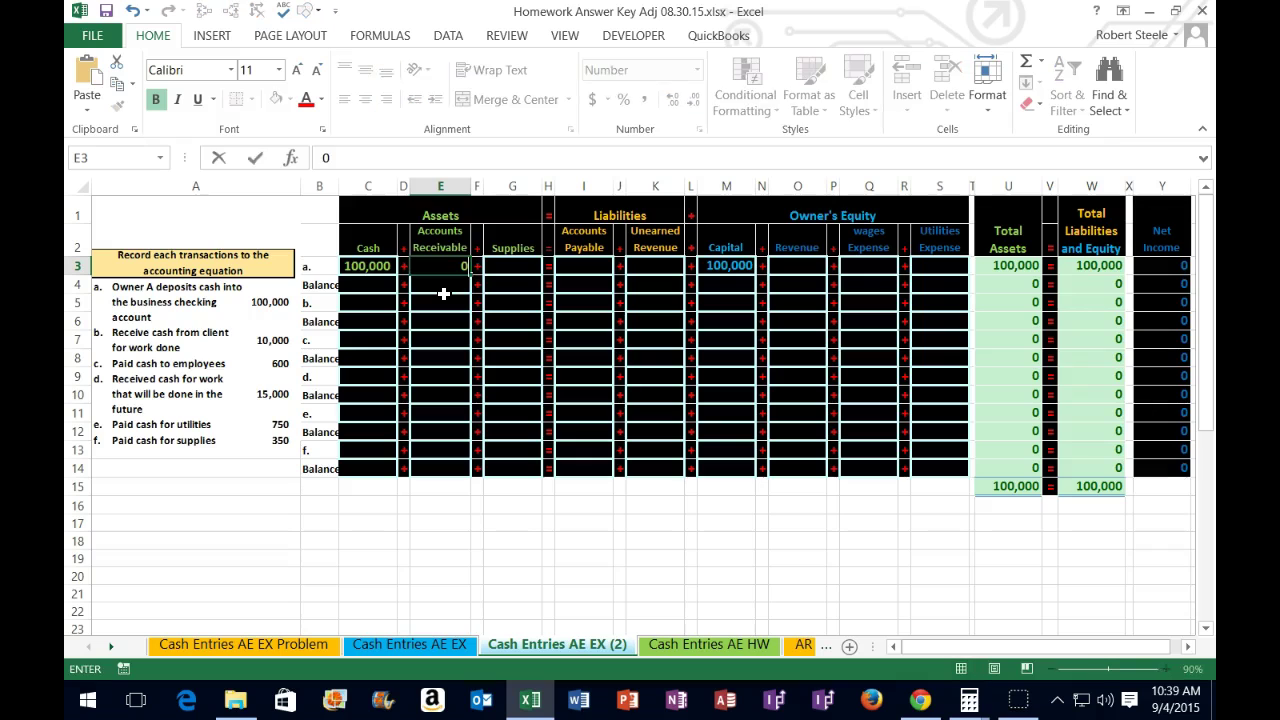
pyautogui.press('Tab')
pyautogui.press('Tab')
pyautogui.write('0')
pyautogui.press('Tab')
pyautogui.press('Tab')
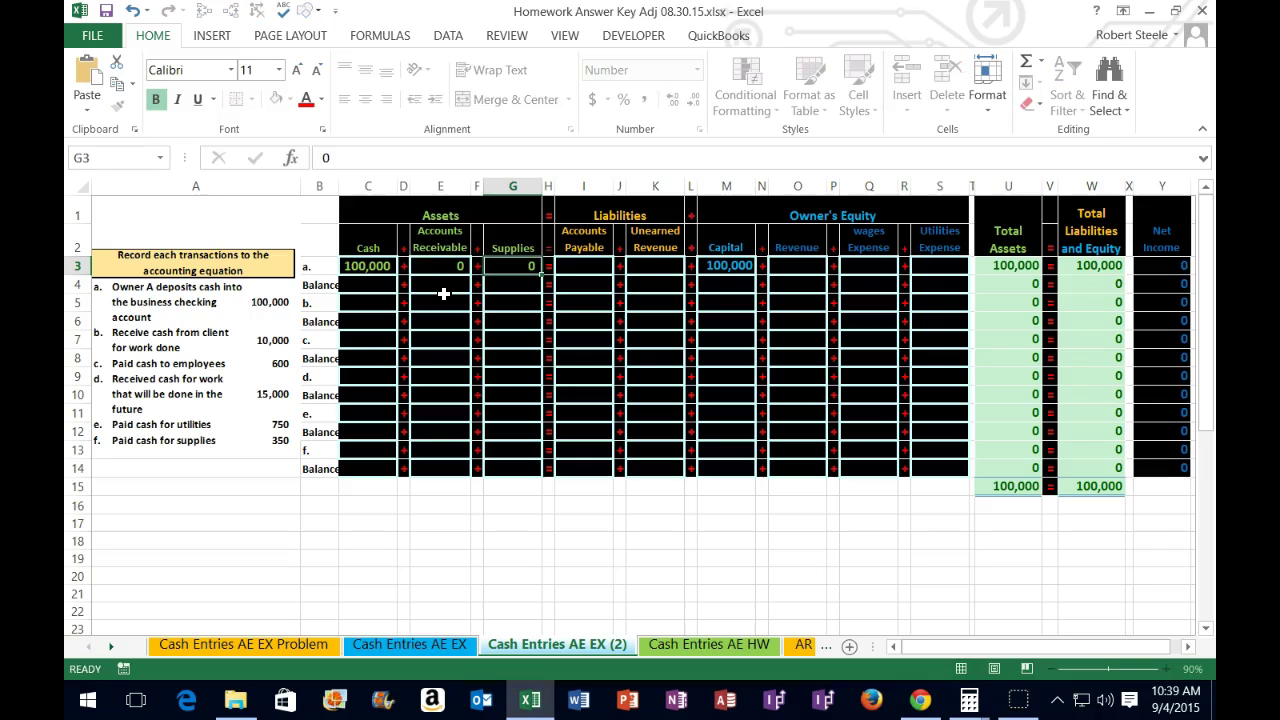
pyautogui.write('0')
pyautogui.press('Tab')
pyautogui.press('Tab')
pyautogui.write('0')
pyautogui.press('Tab')
pyautogui.press('Tab')
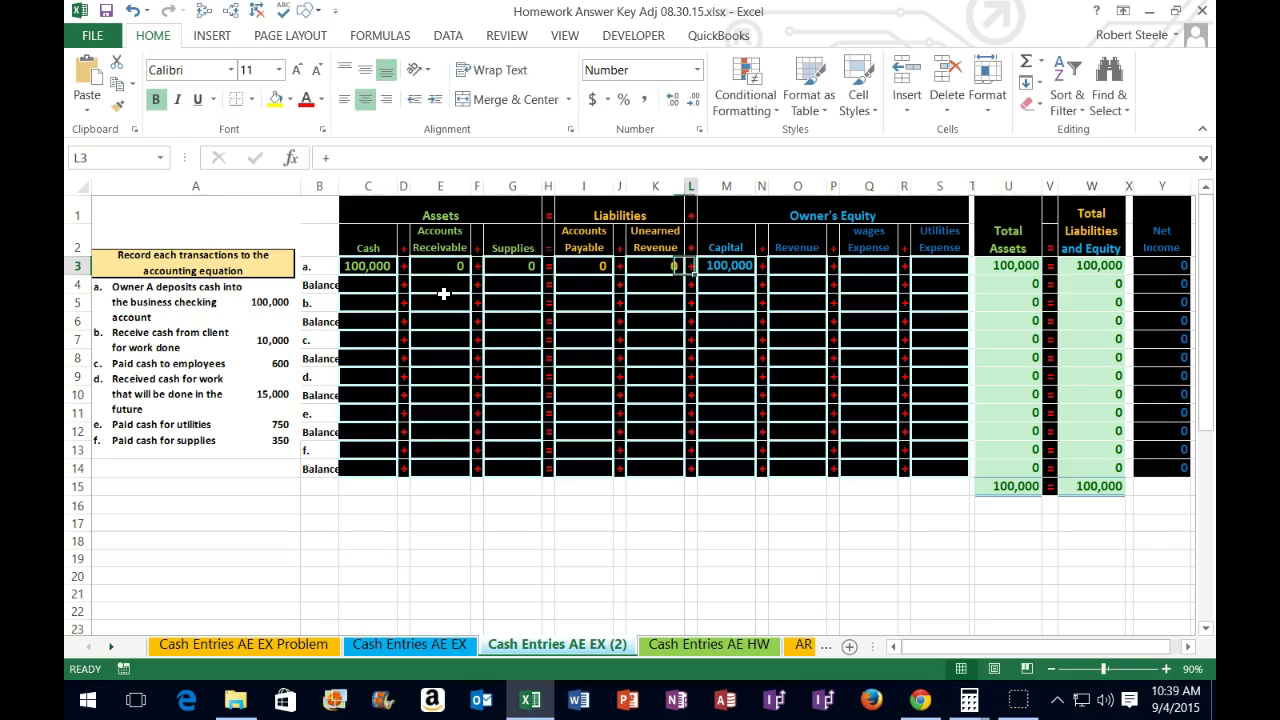
pyautogui.press('Tab')
pyautogui.press('Tab')
pyautogui.write('0')
pyautogui.press('Tab')
pyautogui.press('Tab')
pyautogui.write('0')
pyautogui.press('Tab')
pyautogui.press('Tab')
pyautogui.write('0')
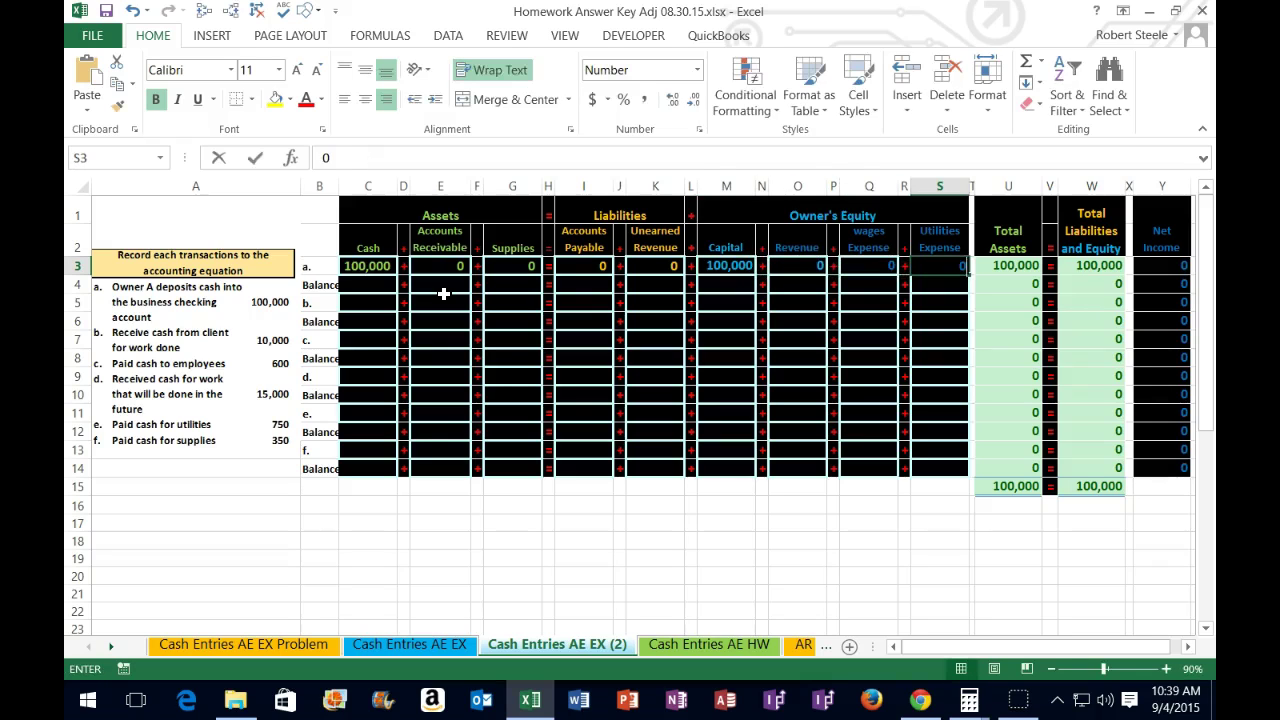
pyautogui.click(443, 291)
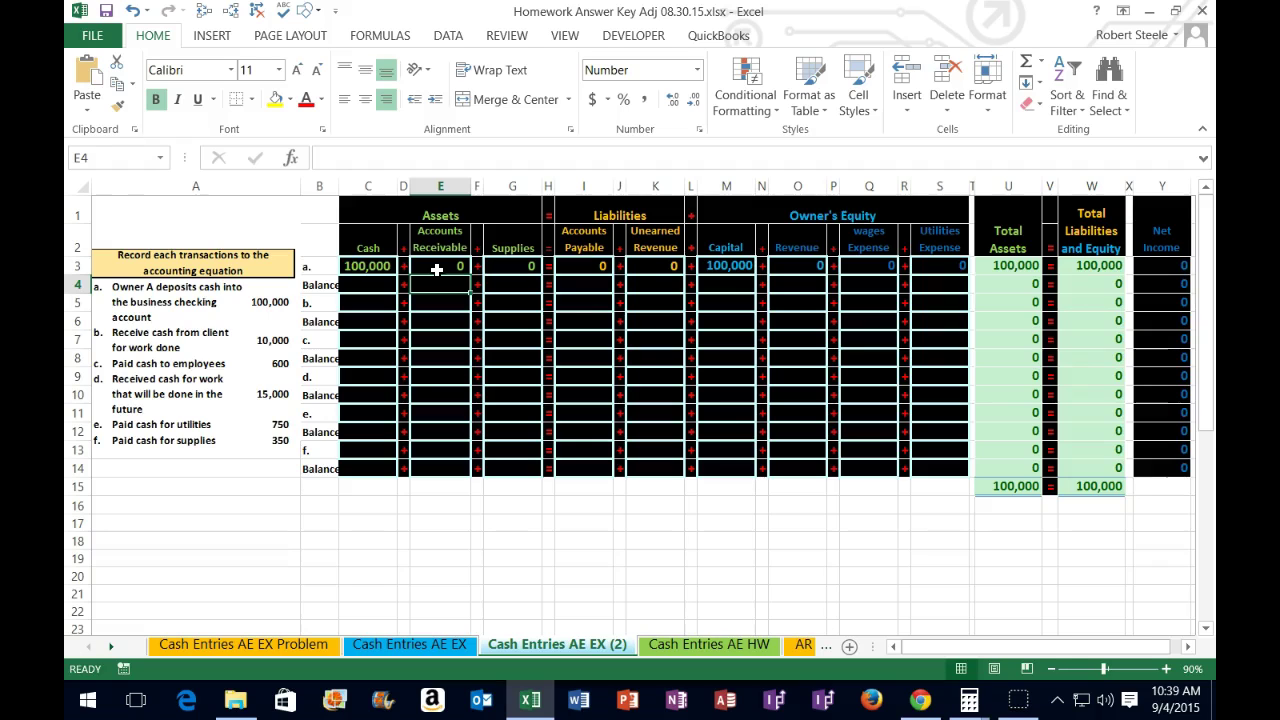
pyautogui.moveTo(380, 266); pyautogui.dragTo(920, 265)
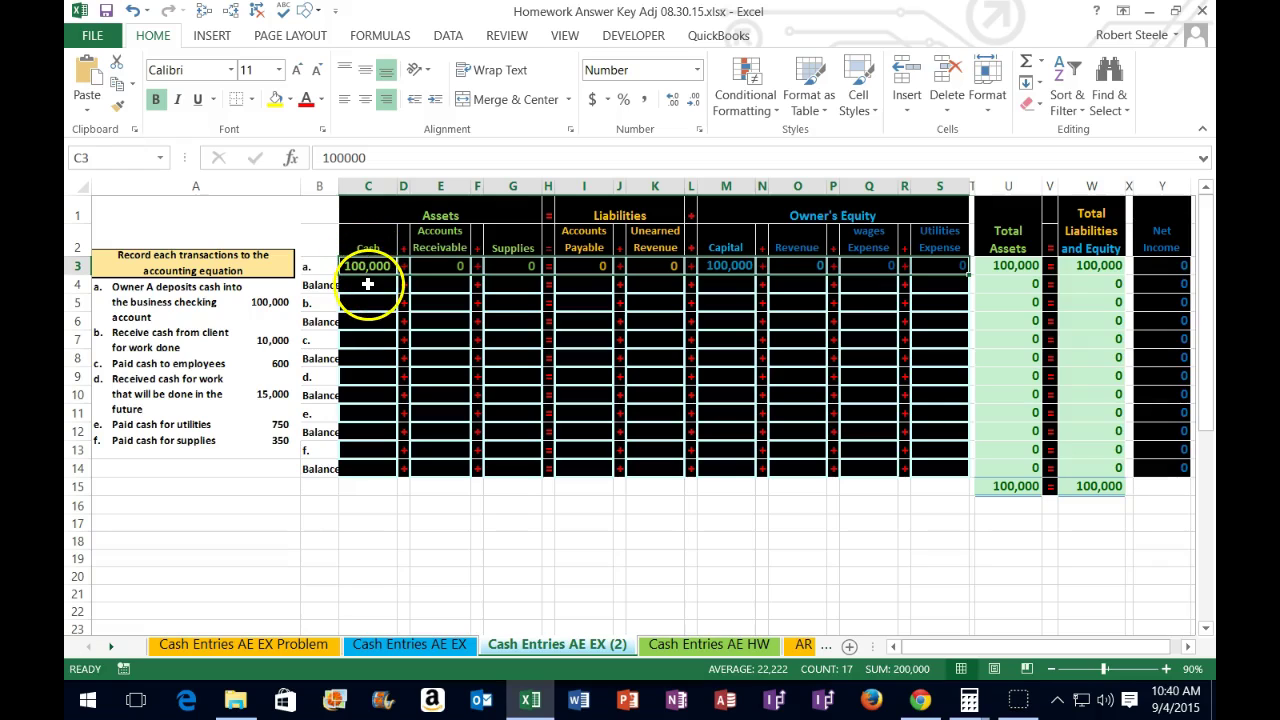
pyautogui.click(368, 284)
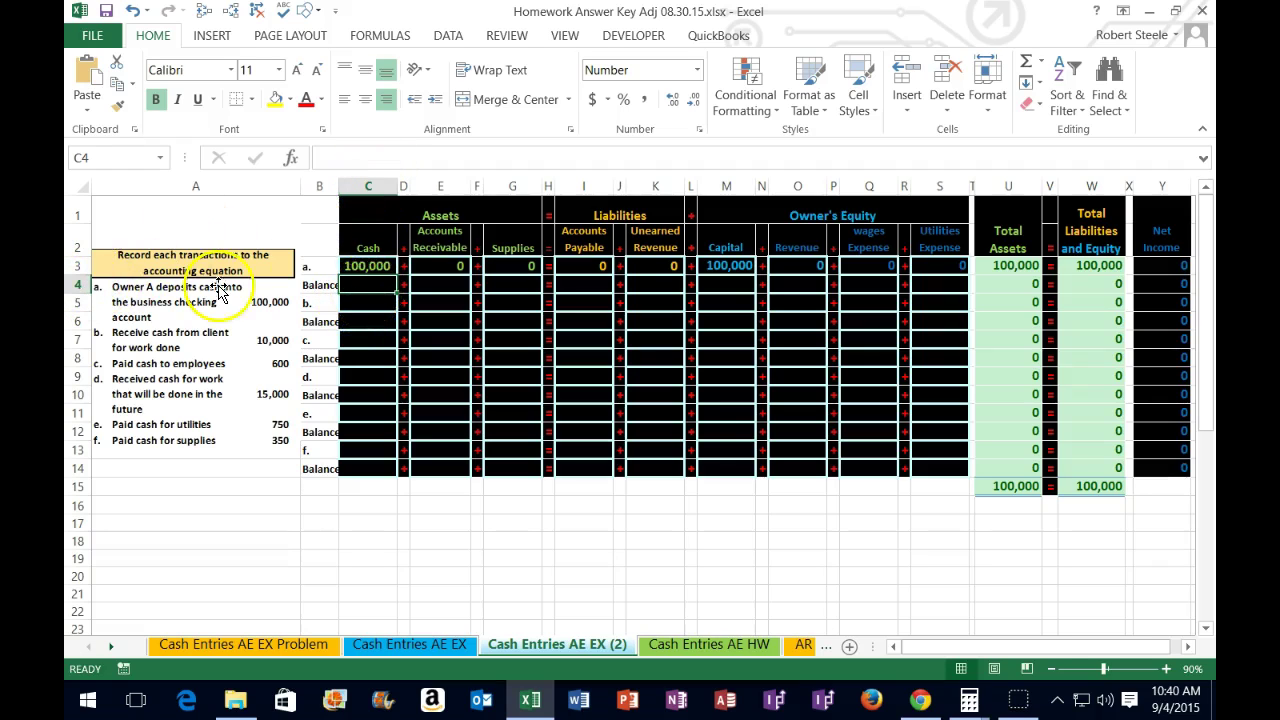
# - Link the Cash balance in C4 to transaction a's cash with =C3
pyautogui.click(369, 283)
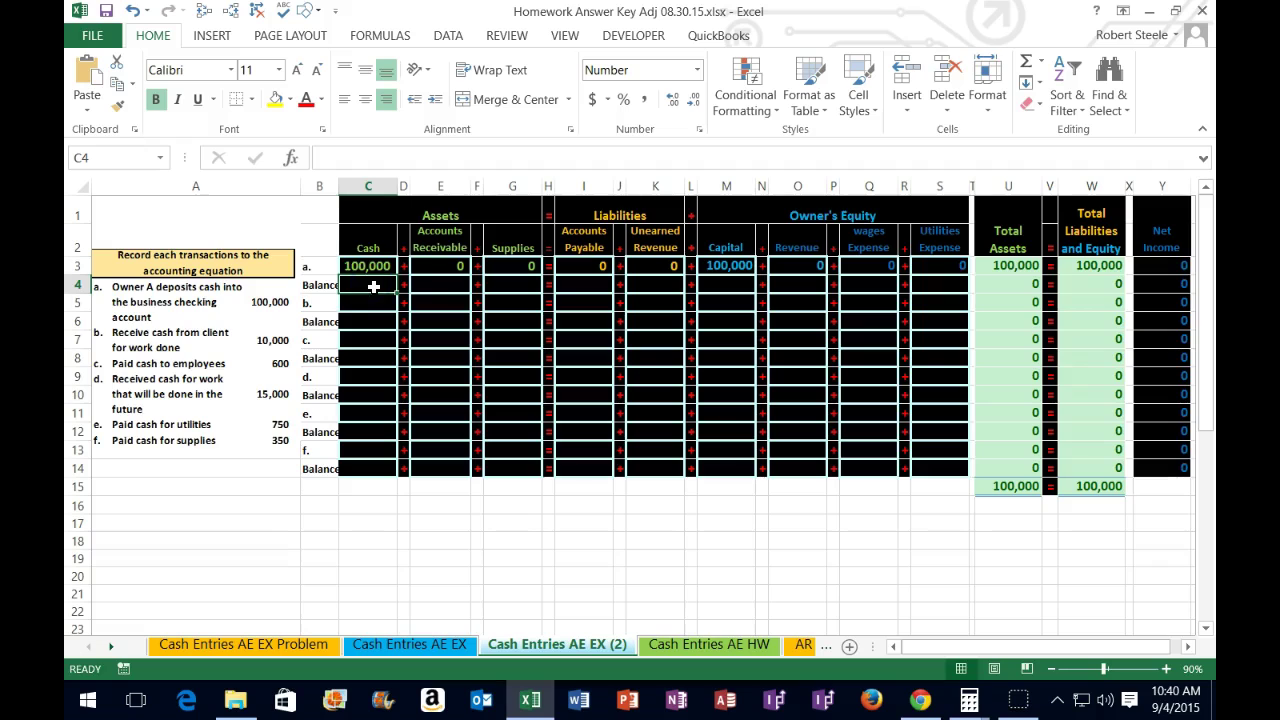
pyautogui.write('=')
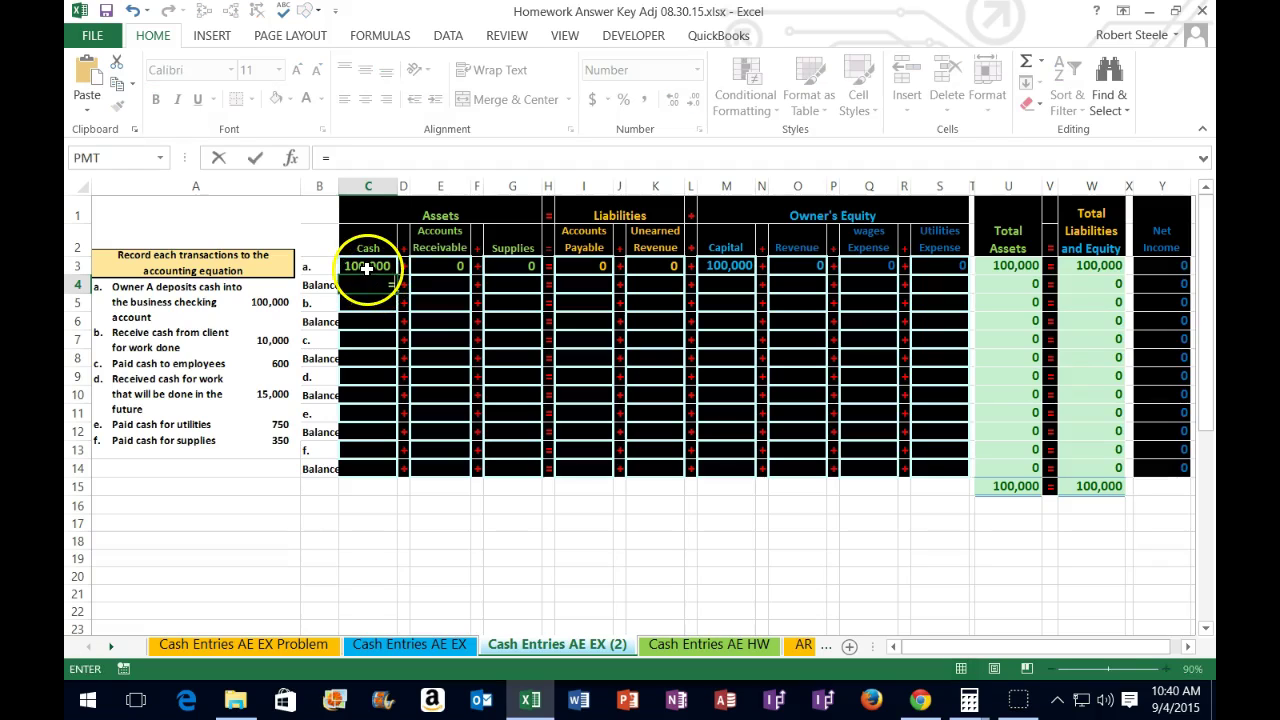
pyautogui.click(368, 268)
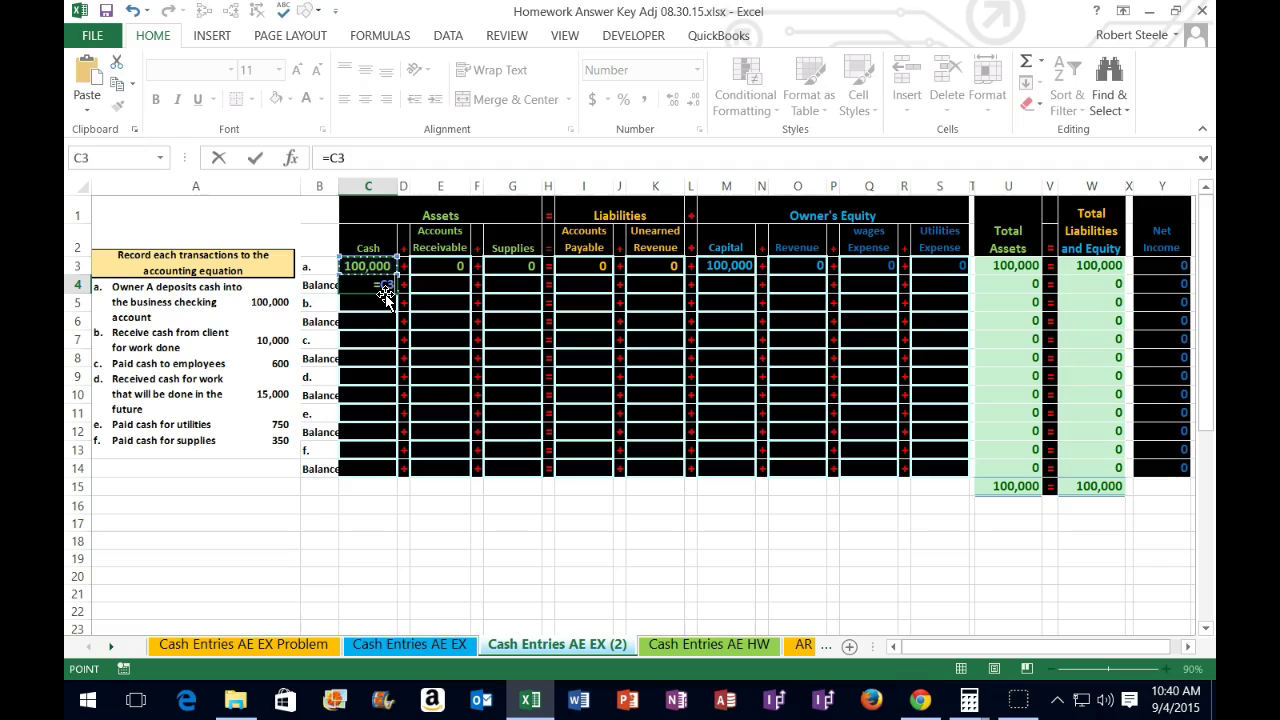
pyautogui.click(367, 163)
pyautogui.press('Return')
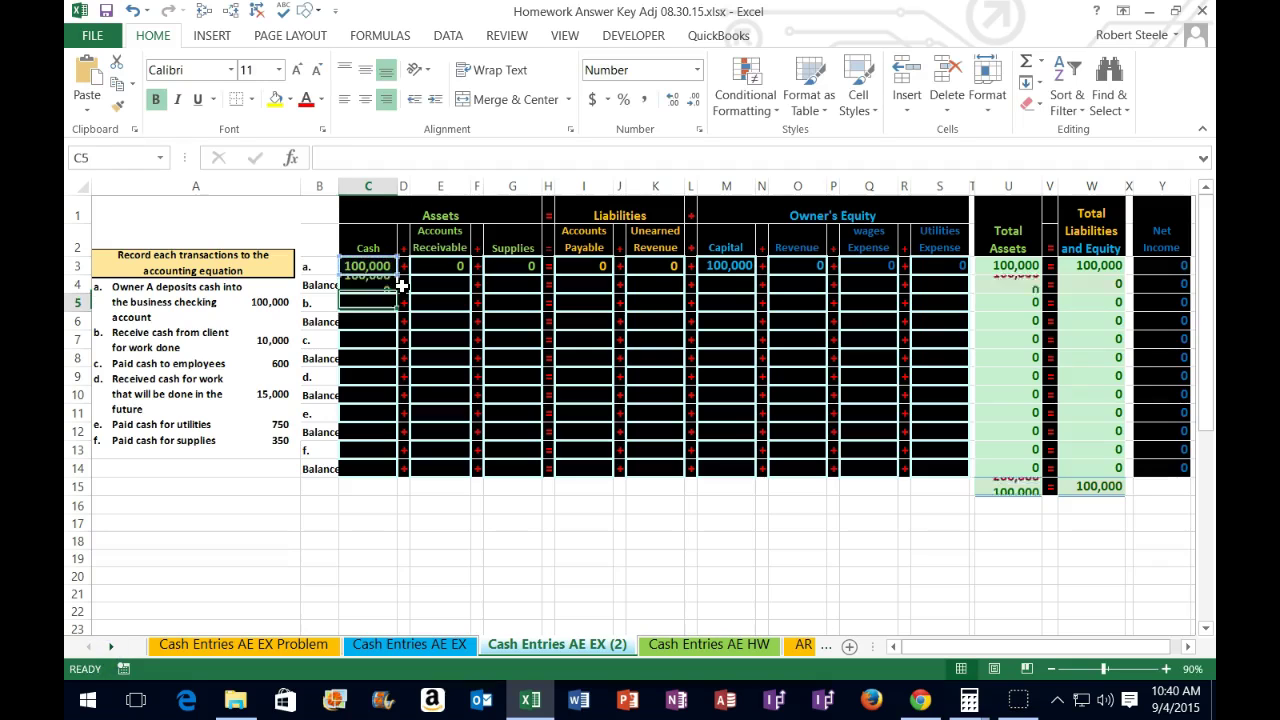
pyautogui.click(366, 284)
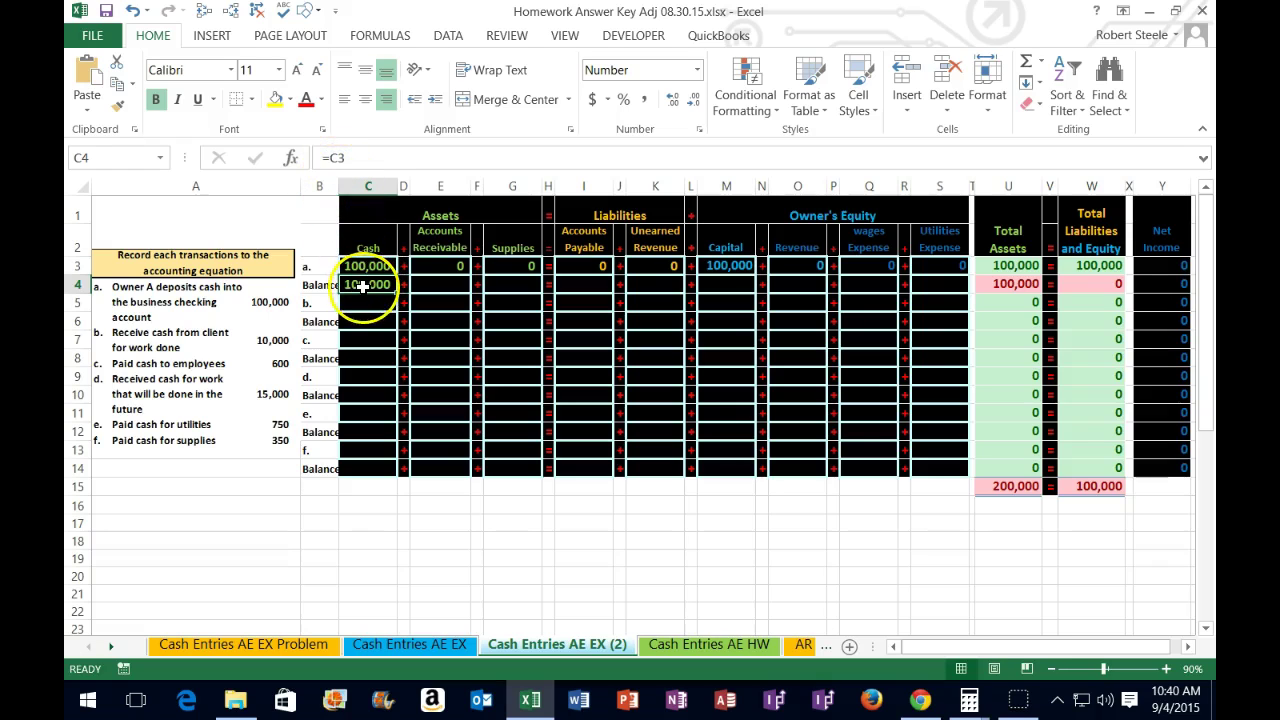
pyautogui.doubleClick(366, 286)
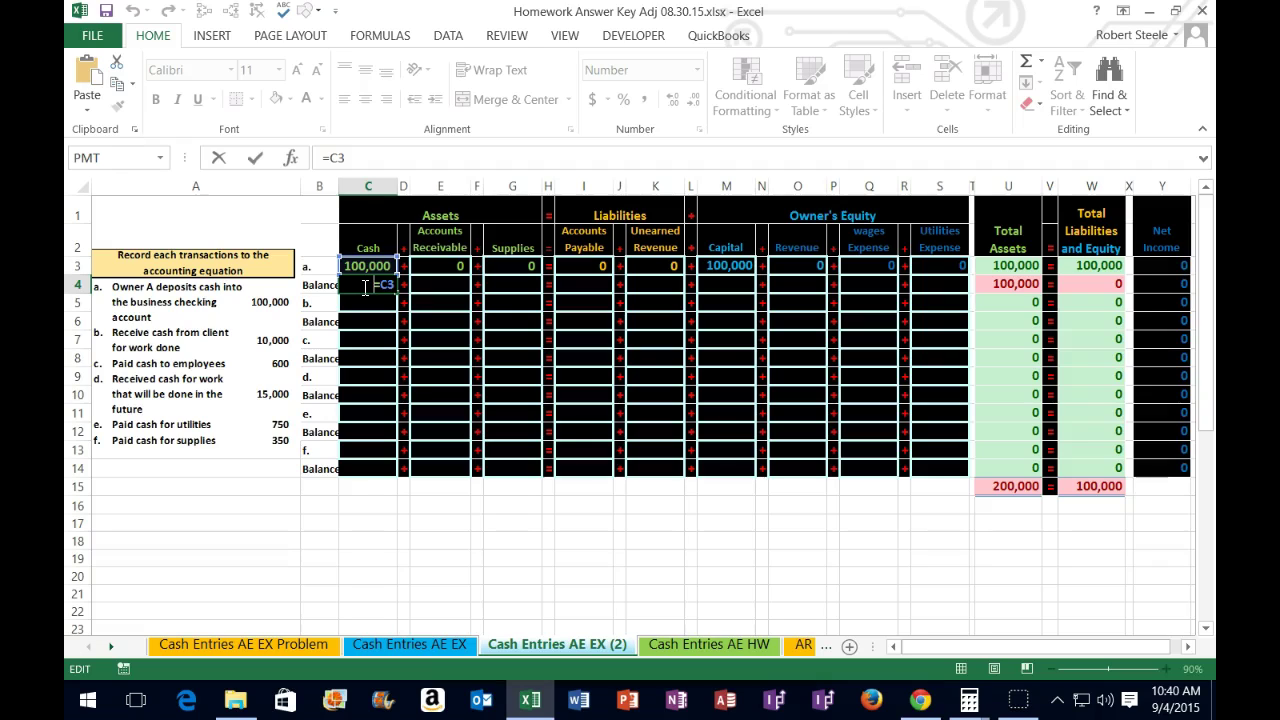
pyautogui.press('Return')
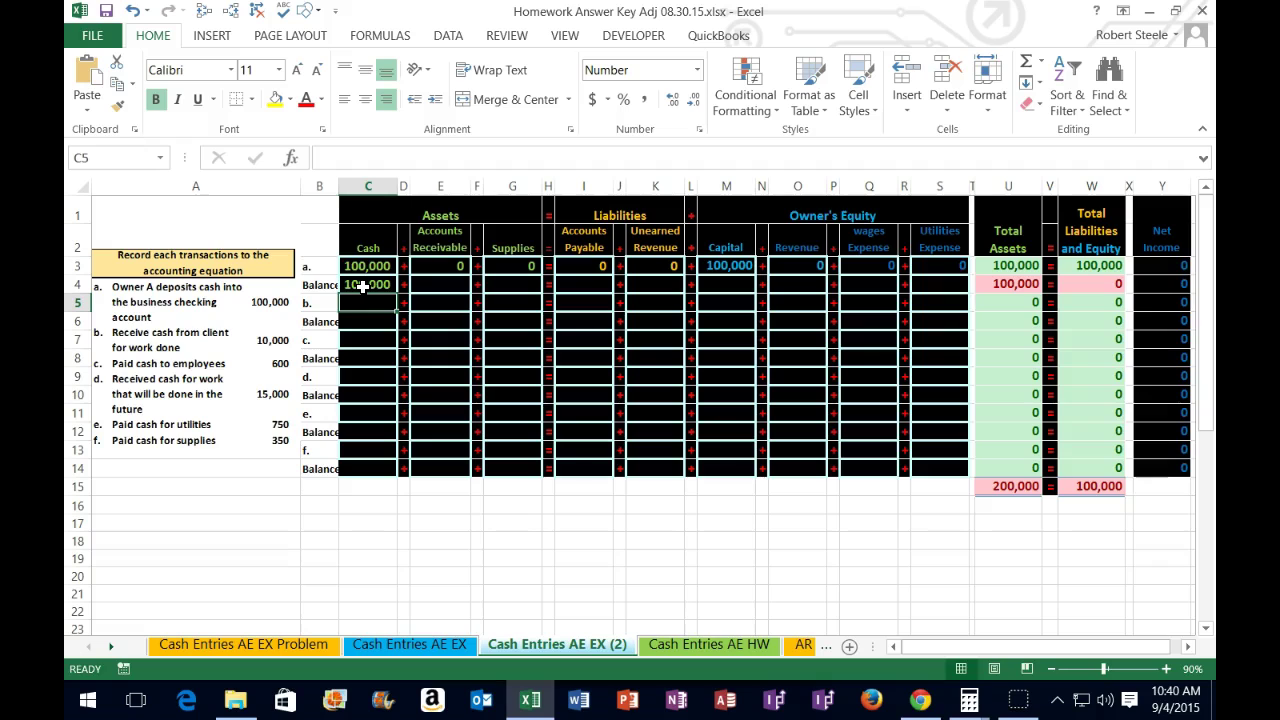
# - Link the Accounts Receivable, Supplies and Accounts Payable balances to their row-3 amounts
pyautogui.click(431, 286)
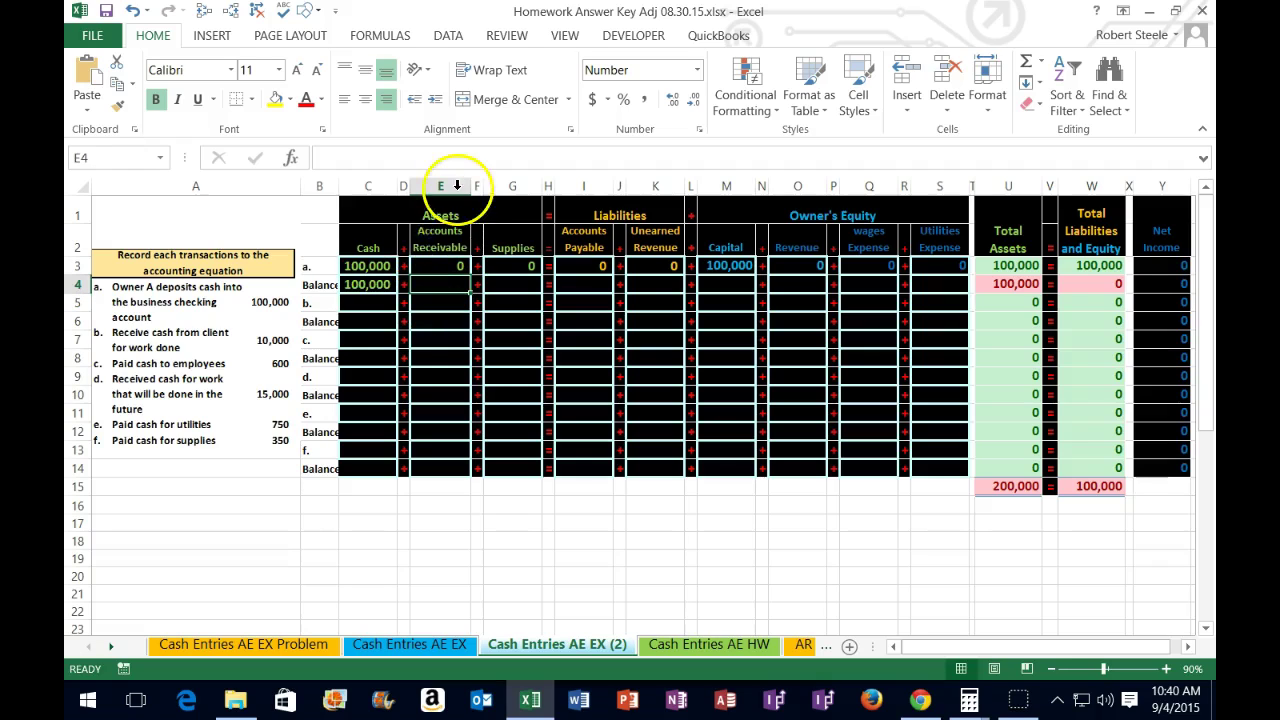
pyautogui.write('=')
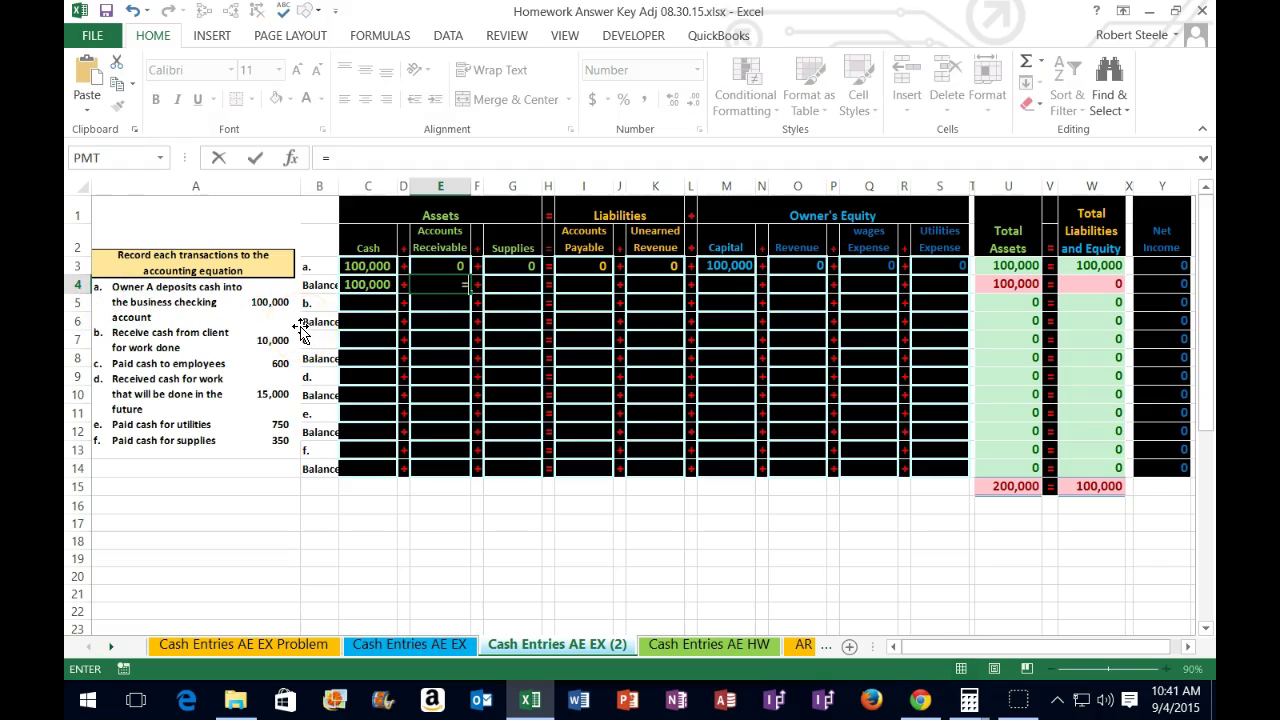
pyautogui.click(442, 265)
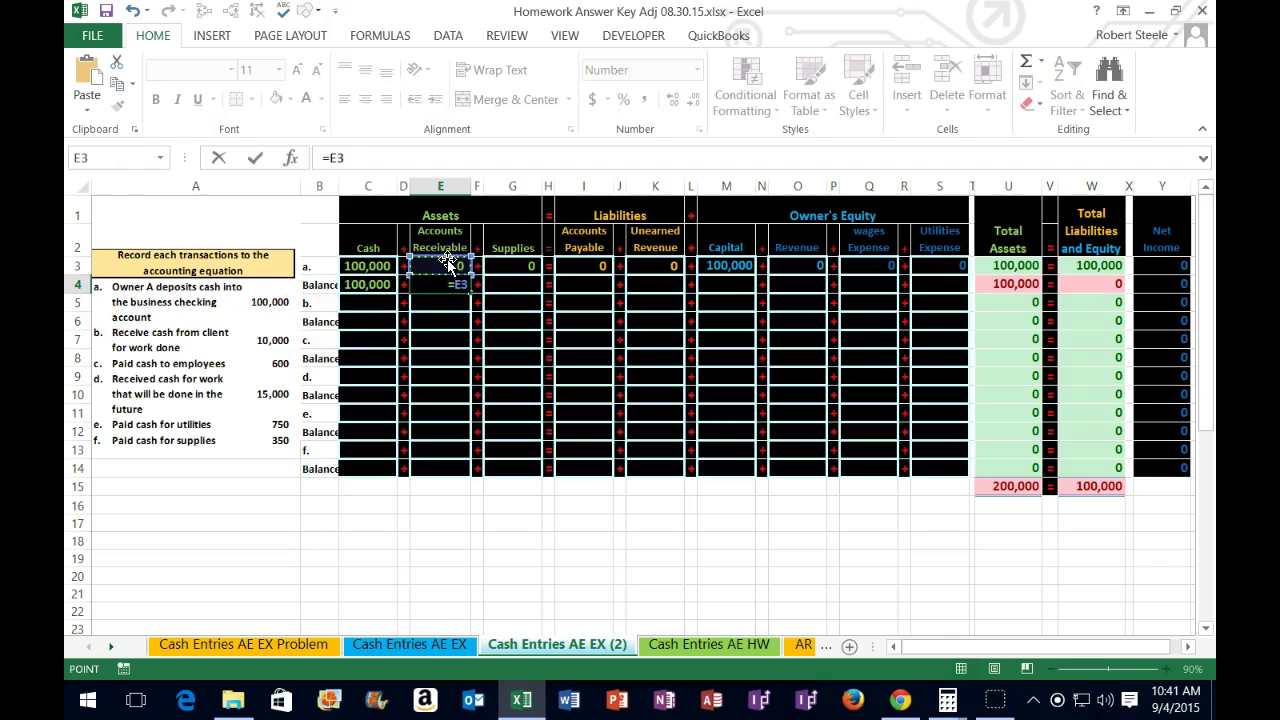
pyautogui.press('Return')
pyautogui.click(500, 279)
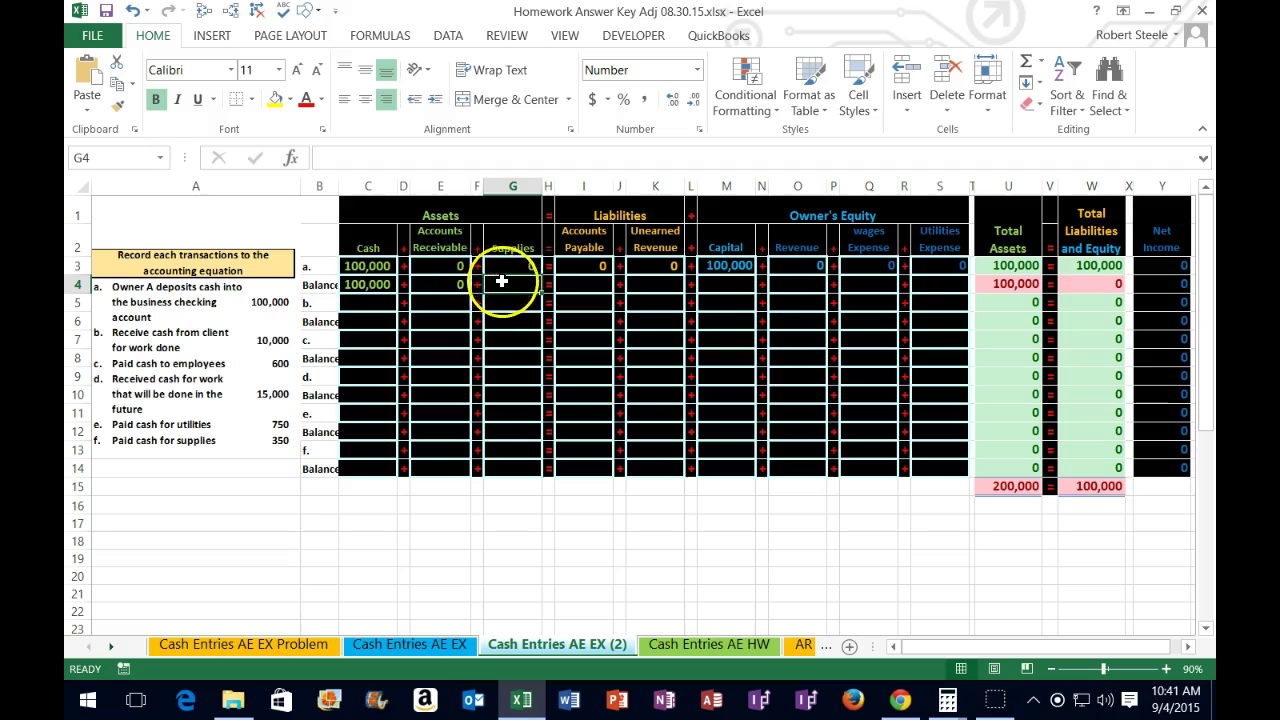
pyautogui.write('=')
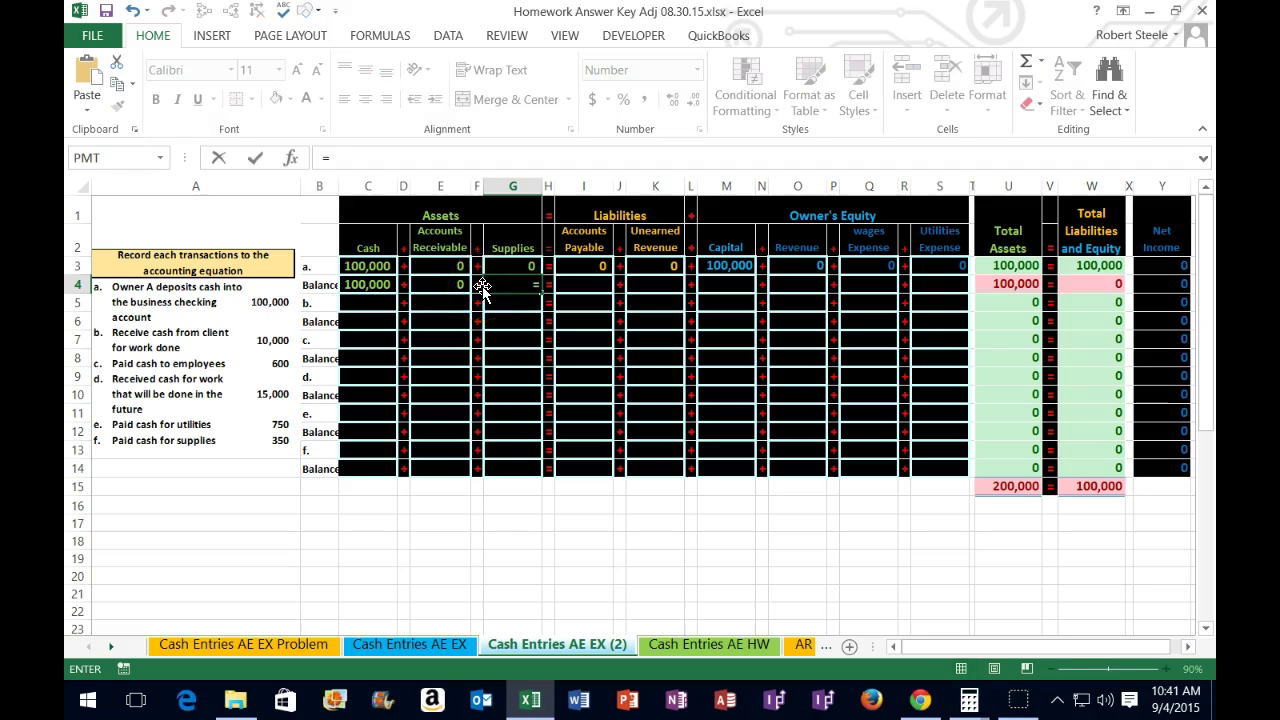
pyautogui.click(485, 263)
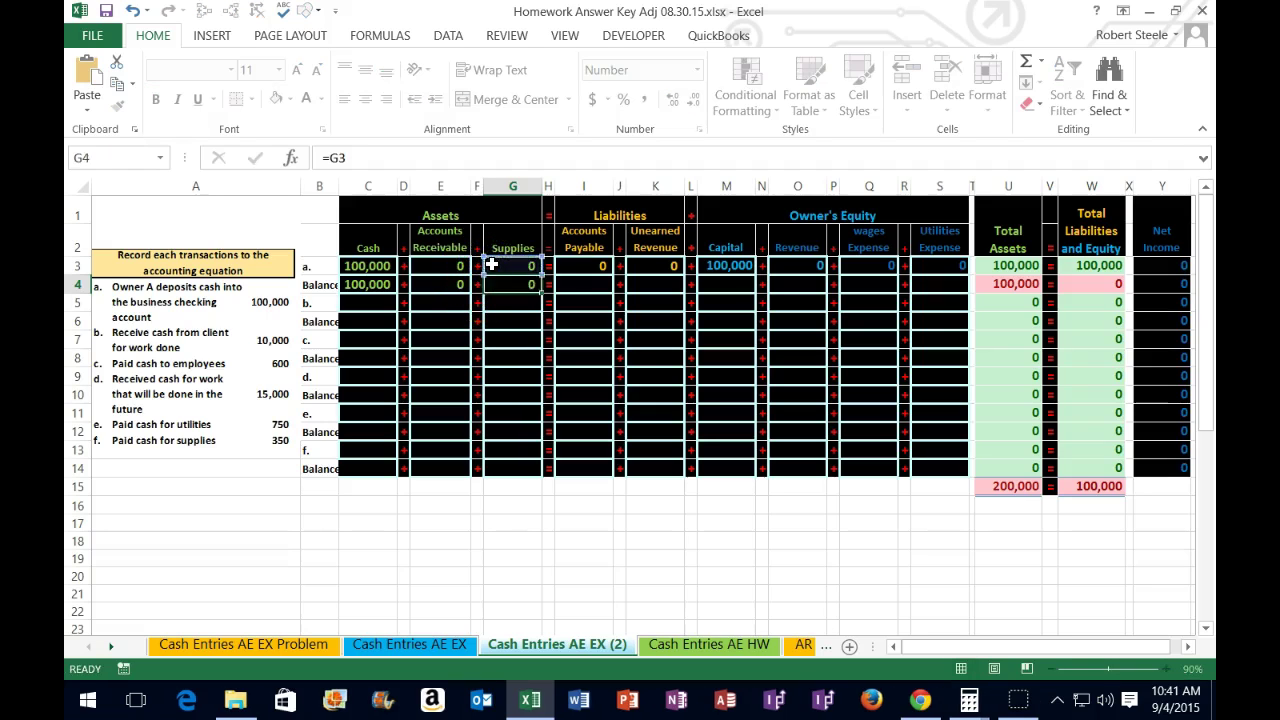
pyautogui.press('Return')
pyautogui.click(556, 286)
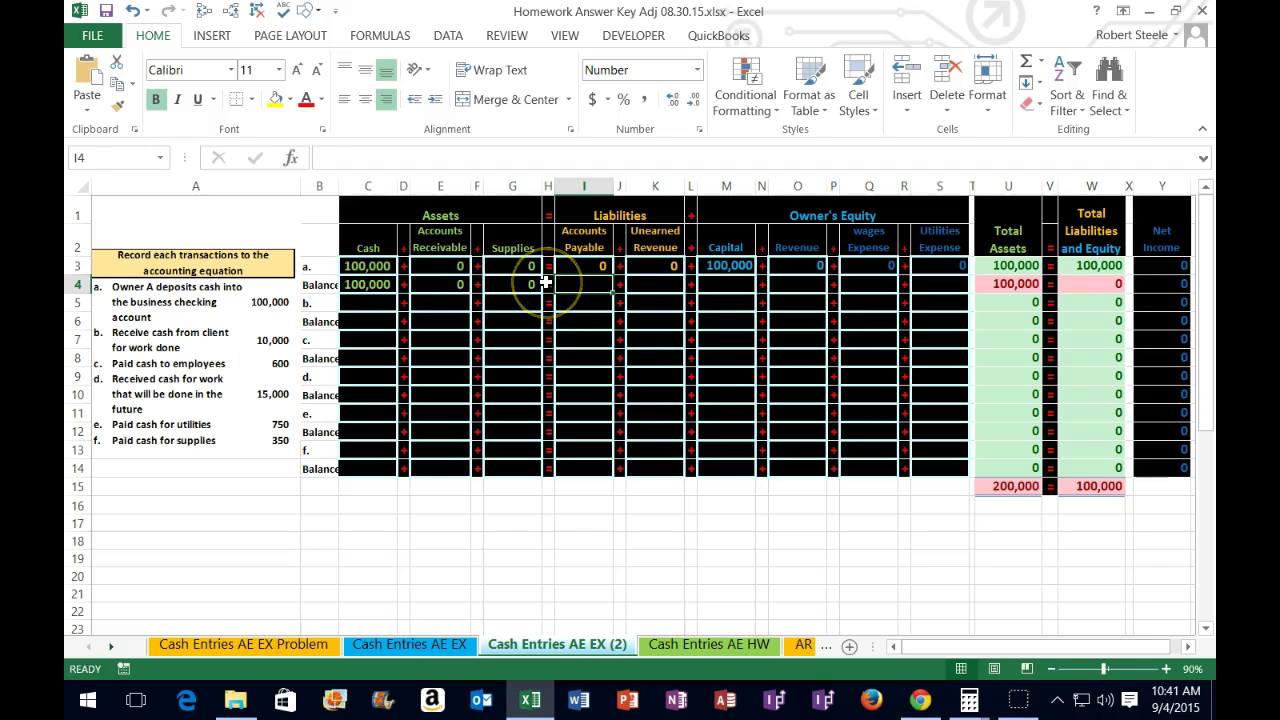
pyautogui.write('=')
pyautogui.click(575, 263)
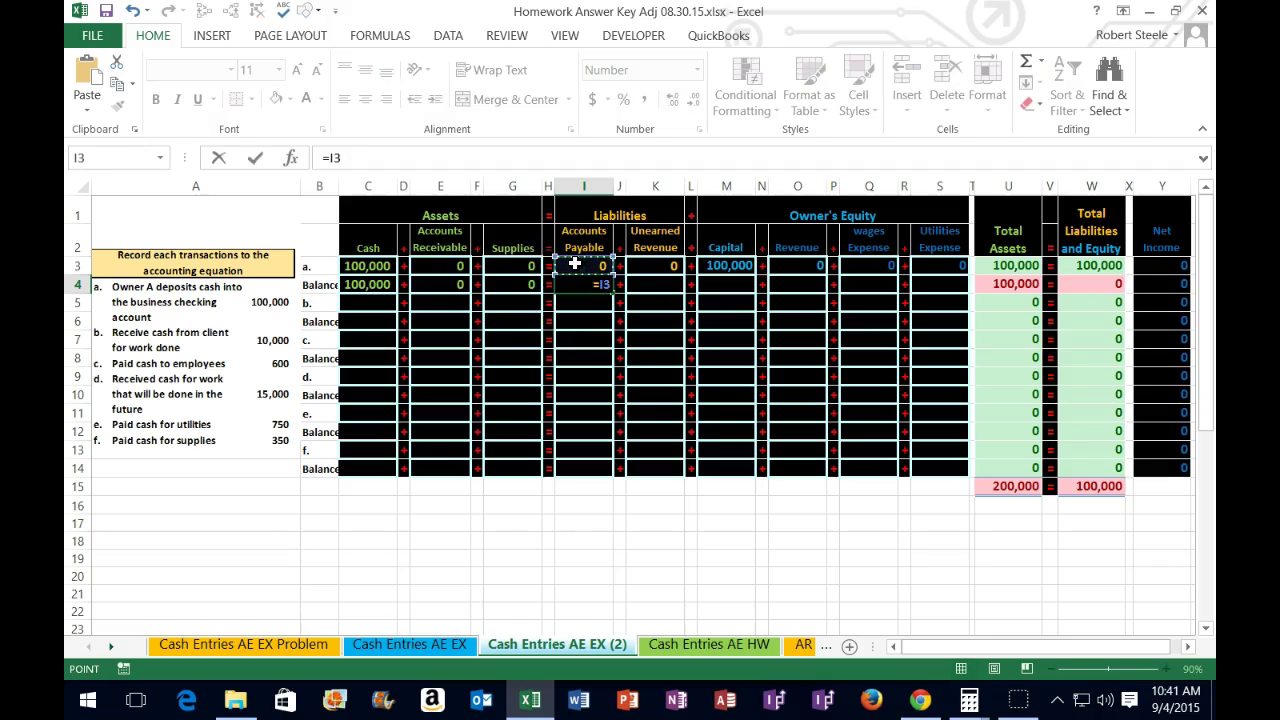
pyautogui.press('Tab')
pyautogui.press('Tab')
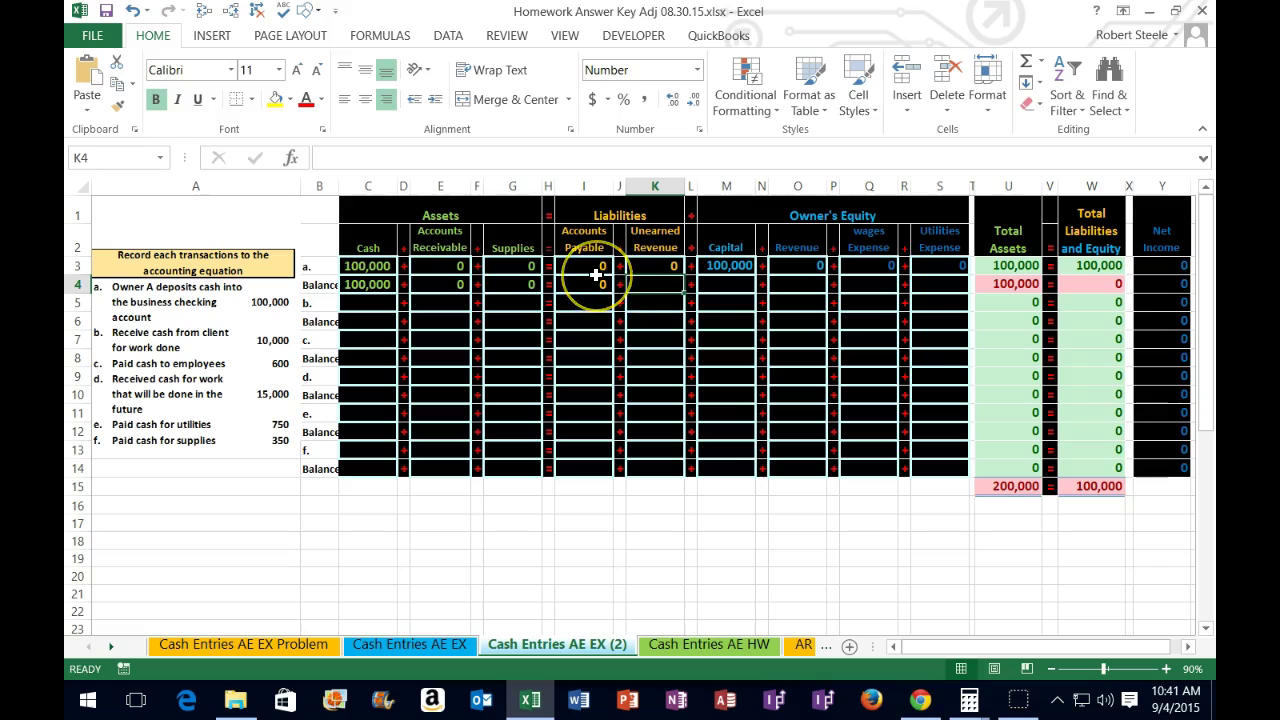
# - Link the Unearned Revenue, Capital, Revenue, wages and utilities balances to row 3, ending with =S3
pyautogui.write('=')
pyautogui.click(662, 268)
pyautogui.press('Tab')
pyautogui.press('Tab')
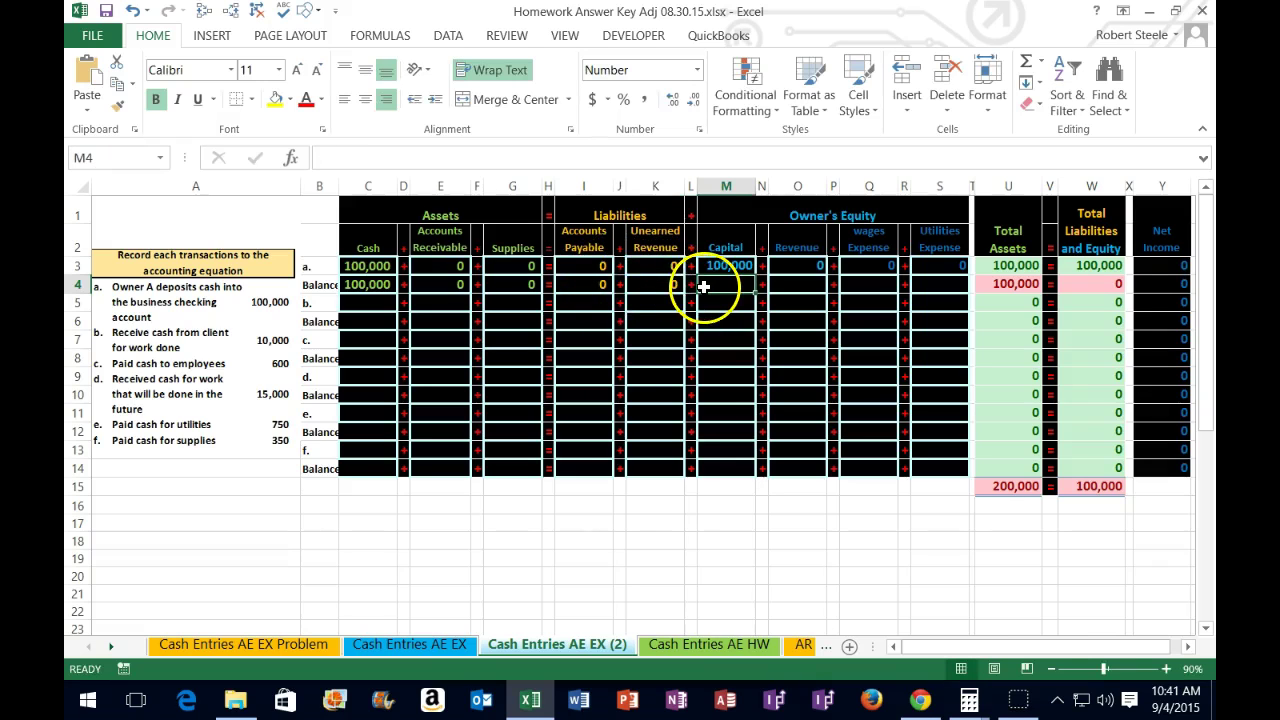
pyautogui.write('=')
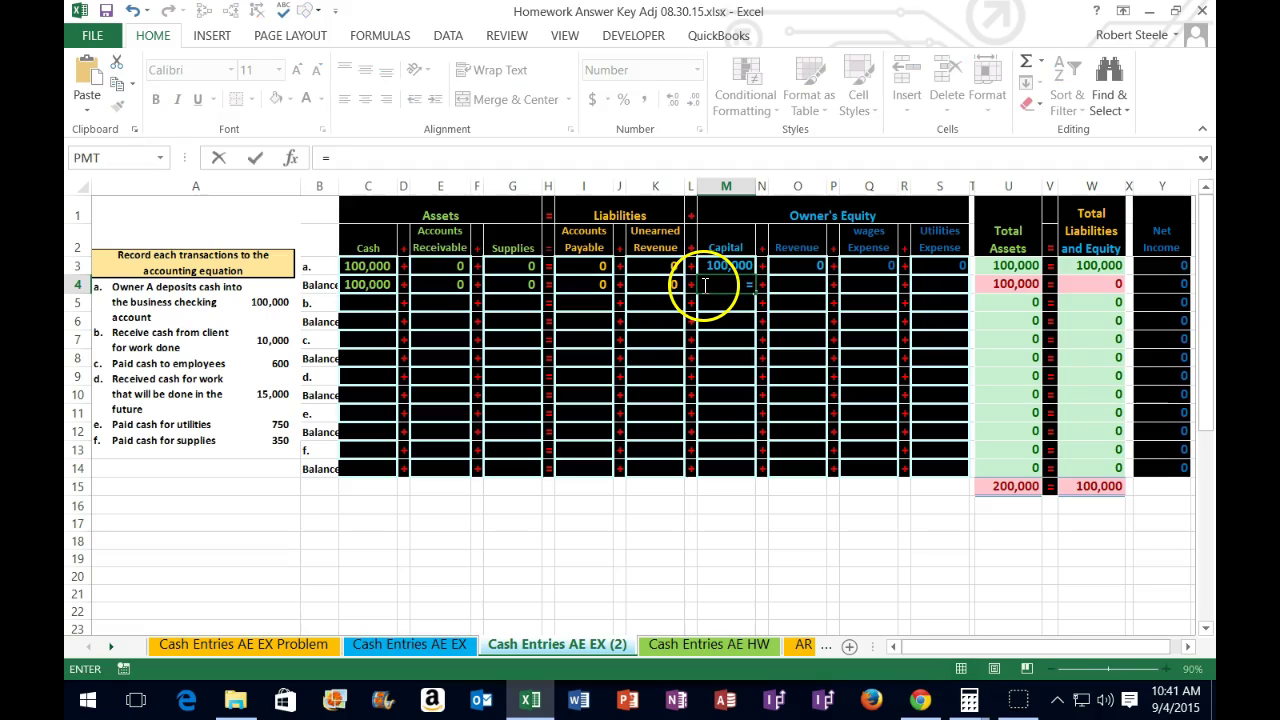
pyautogui.click(708, 266)
pyautogui.press('Tab')
pyautogui.press('Tab')
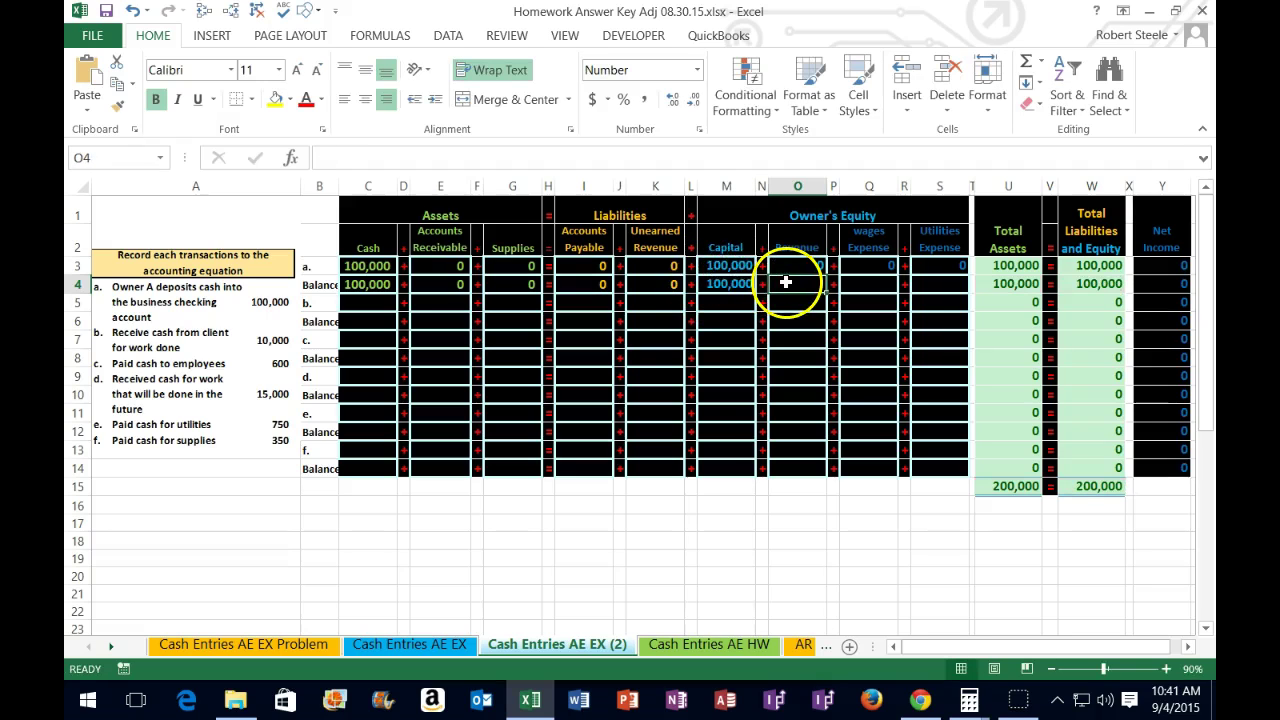
pyautogui.write('=')
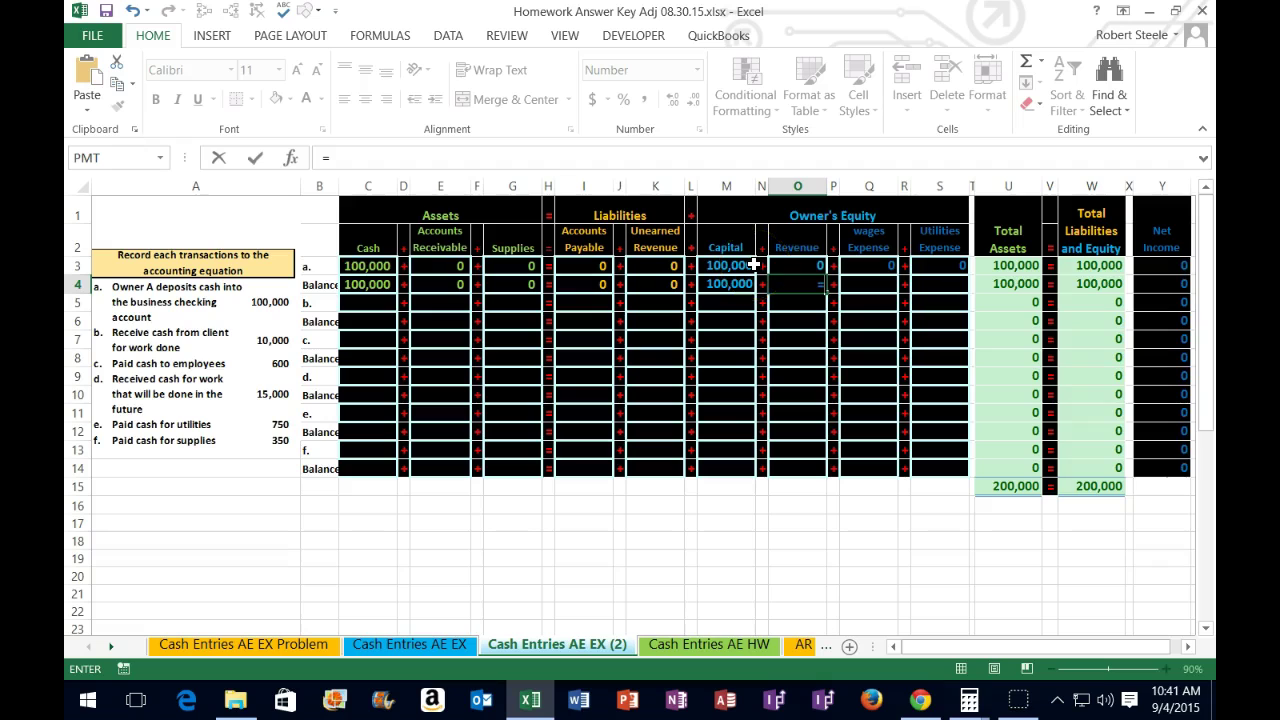
pyautogui.click(770, 266)
pyautogui.press('Tab')
pyautogui.press('Tab')
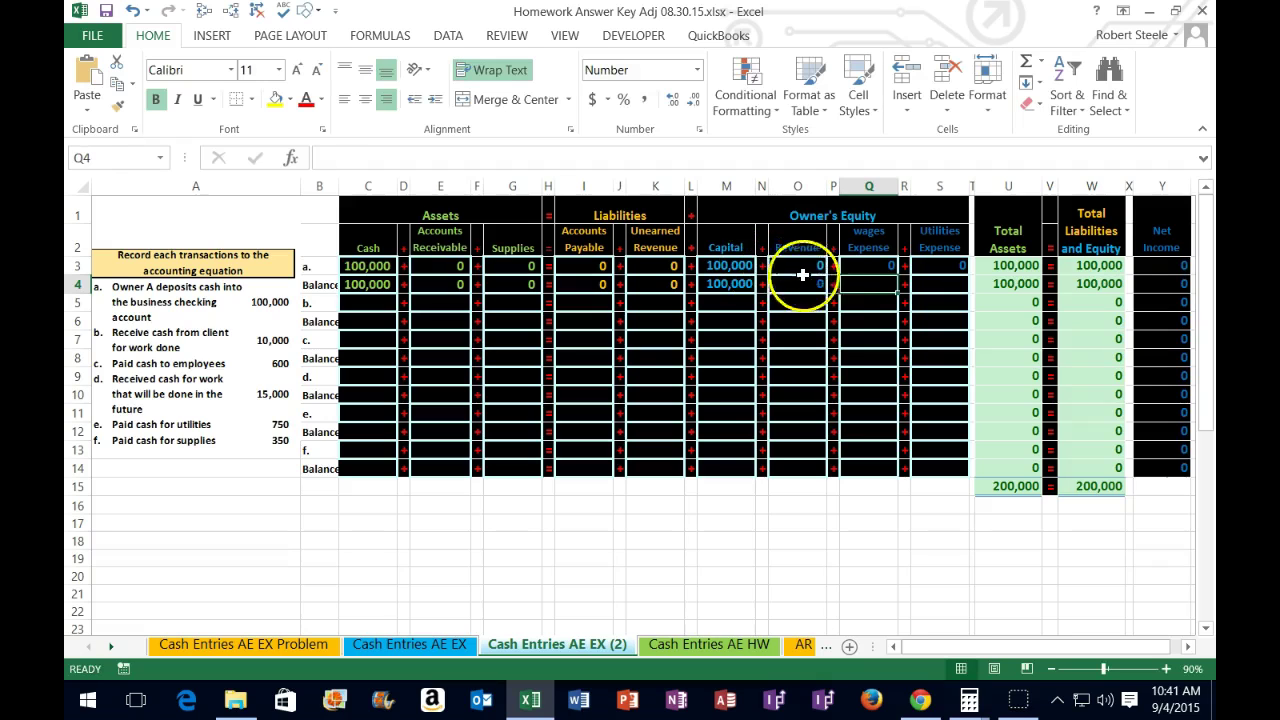
pyautogui.write('=')
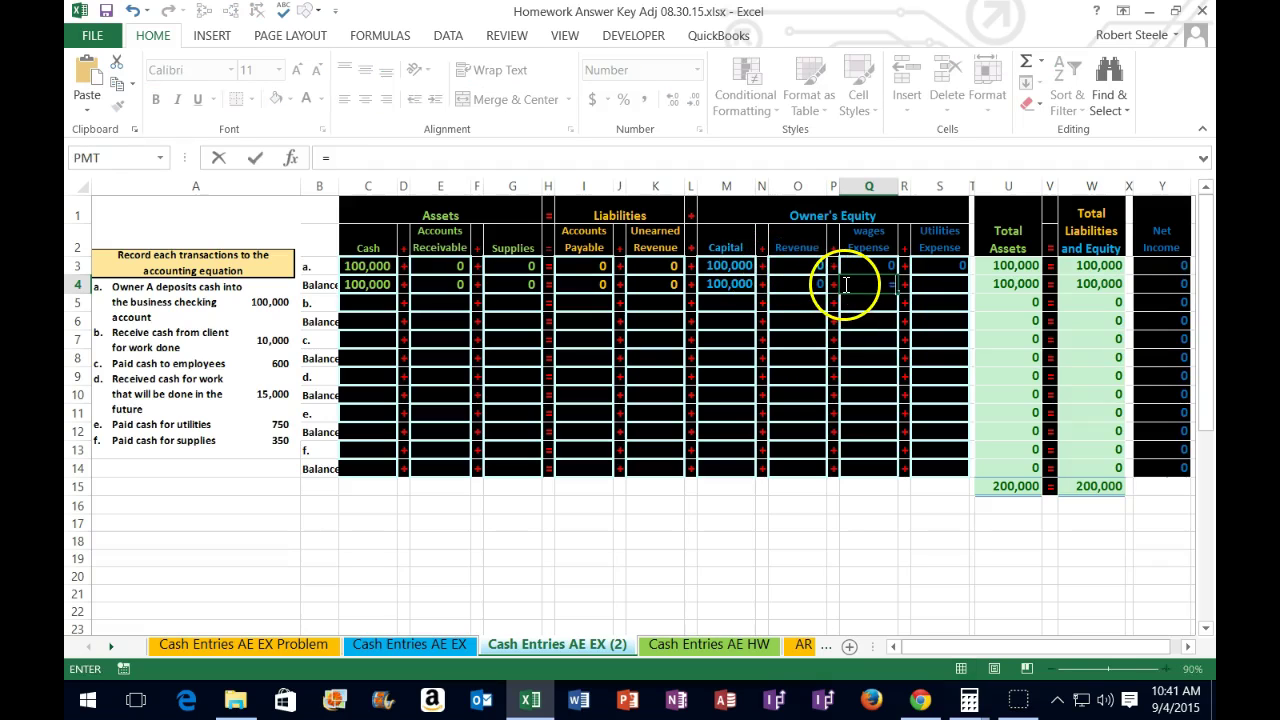
pyautogui.click(845, 263)
pyautogui.press('Tab')
pyautogui.press('Tab')
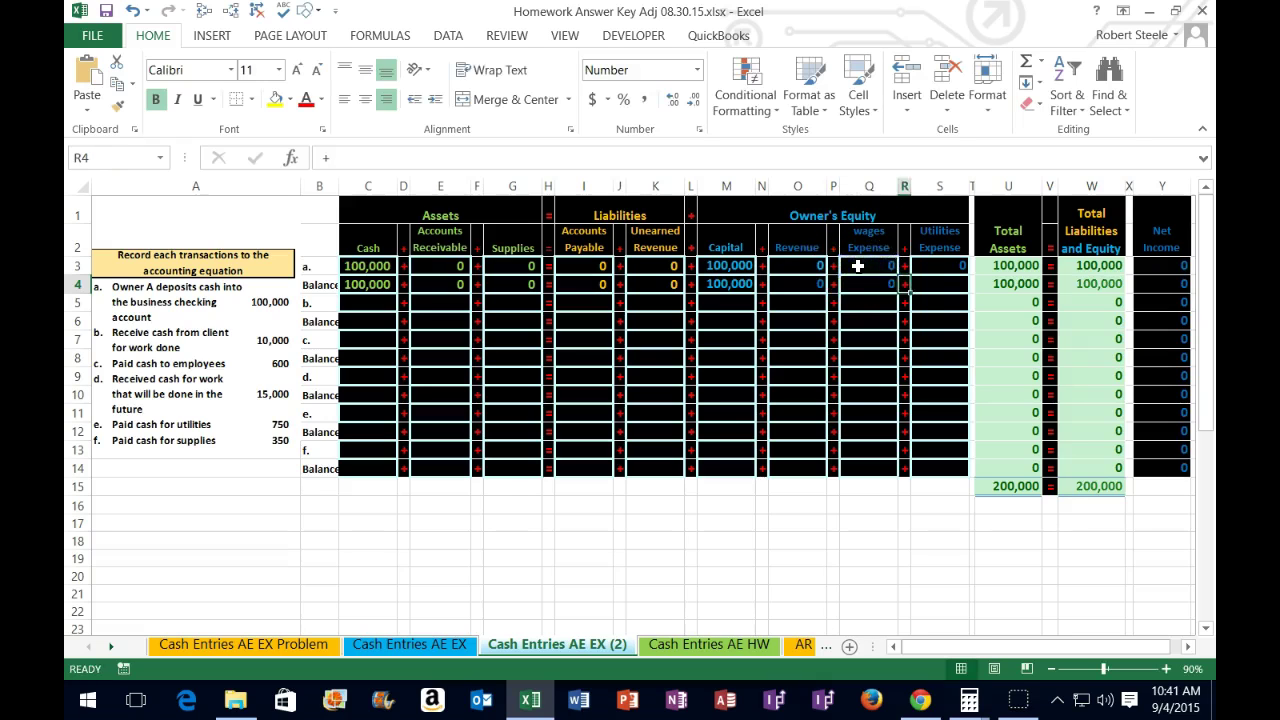
pyautogui.write('=')
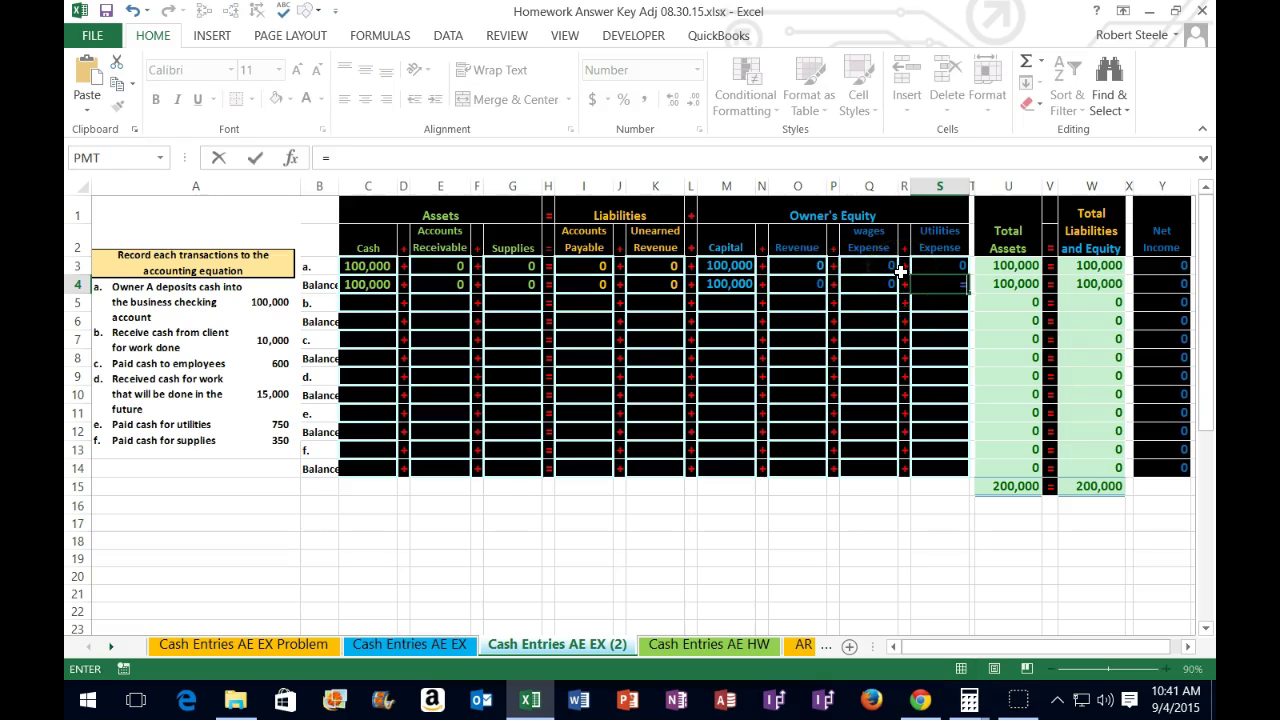
pyautogui.click(941, 265)
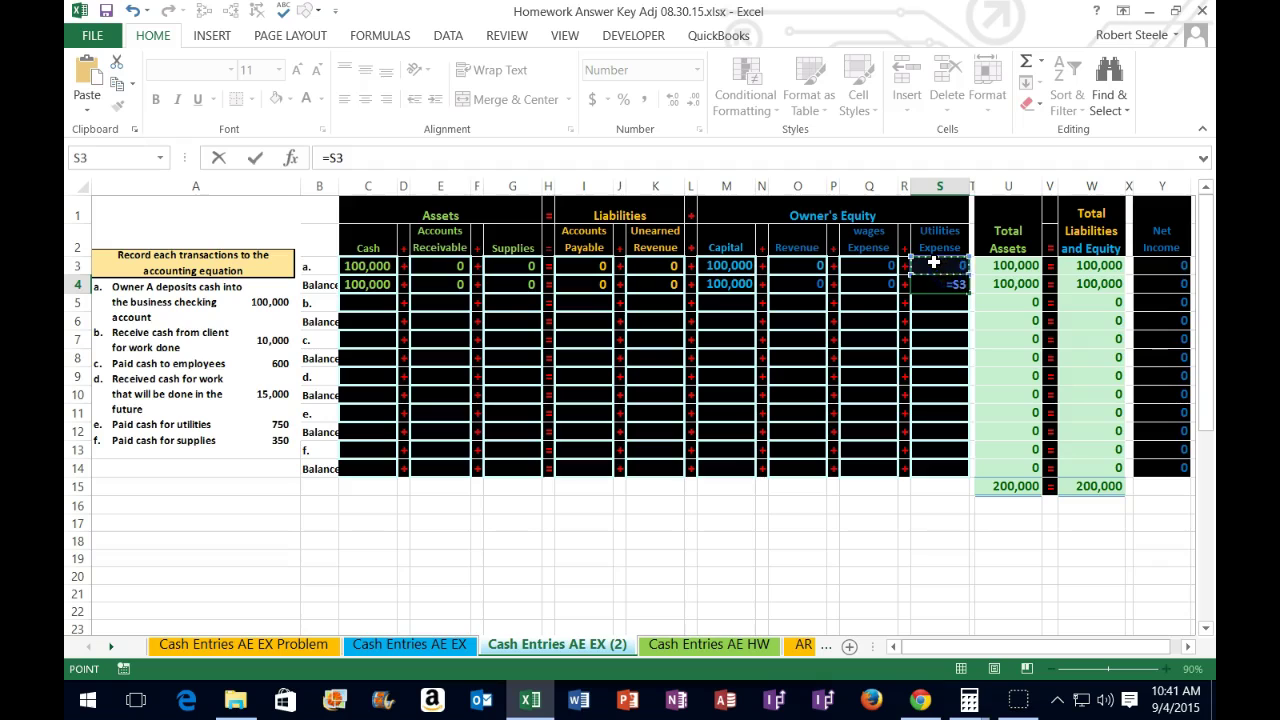
pyautogui.press('Return')
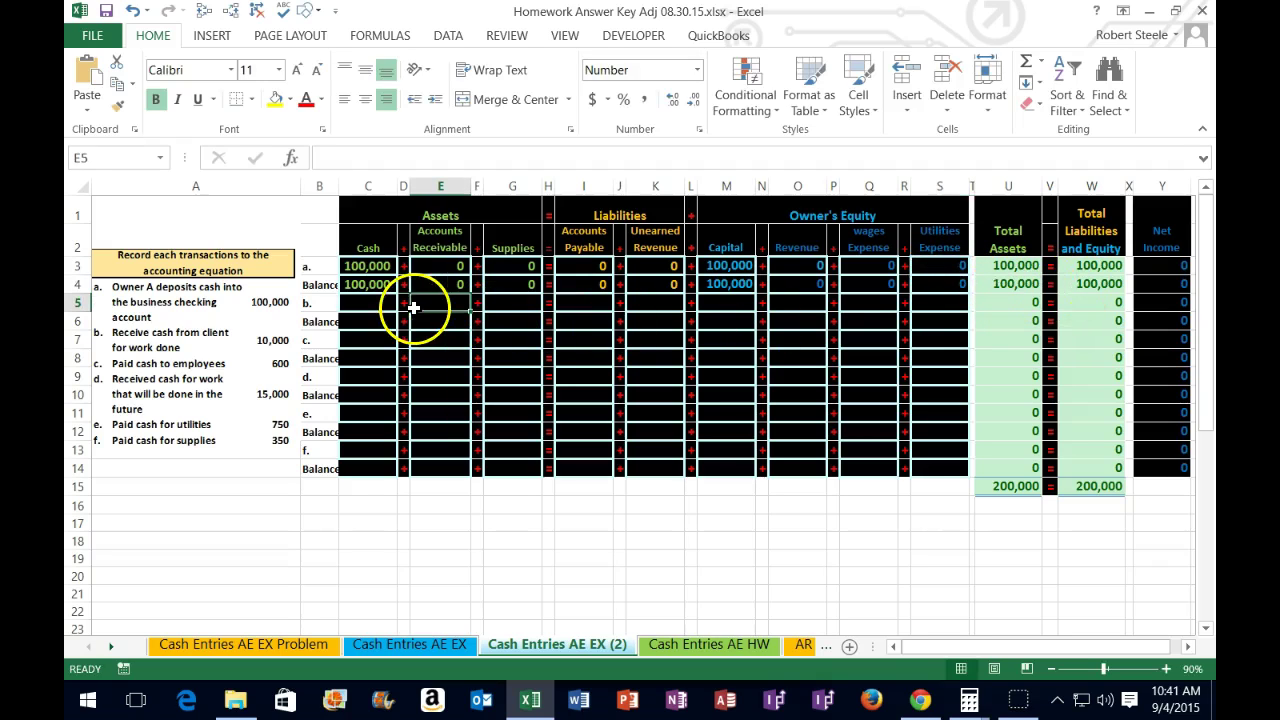
pyautogui.moveTo(309, 266); pyautogui.dragTo(926, 268)
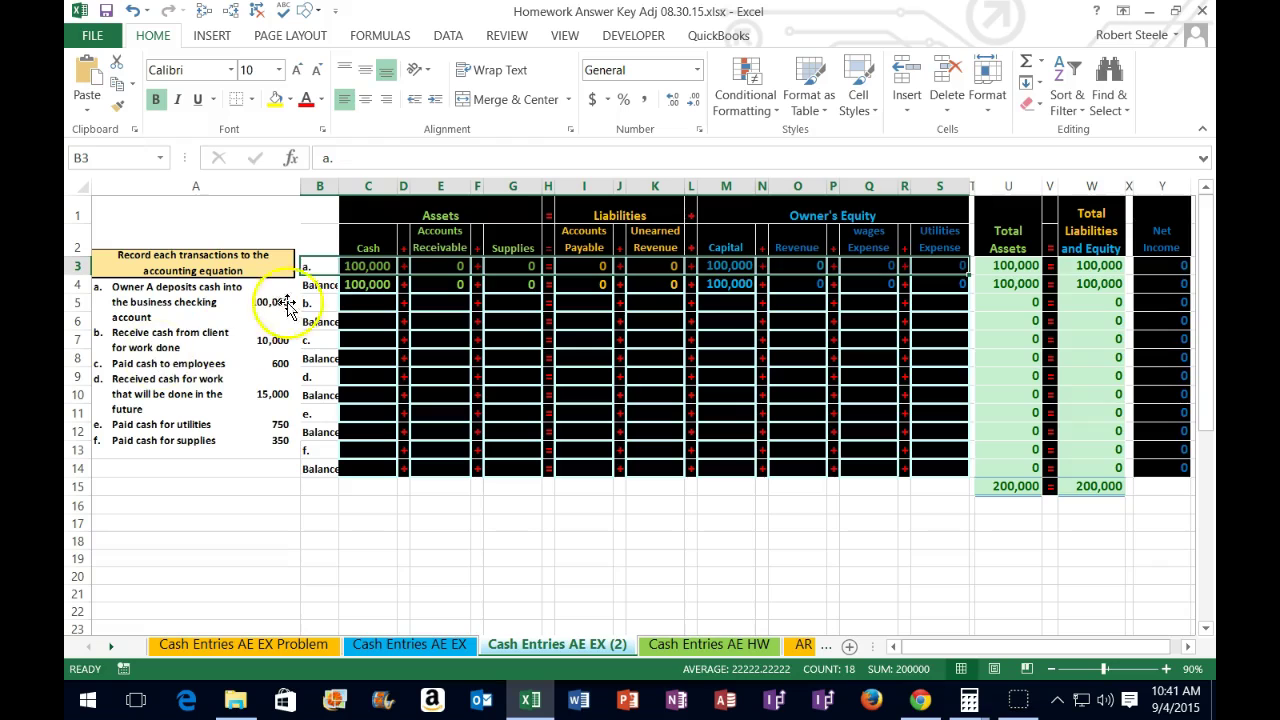
pyautogui.moveTo(316, 285); pyautogui.dragTo(935, 314)
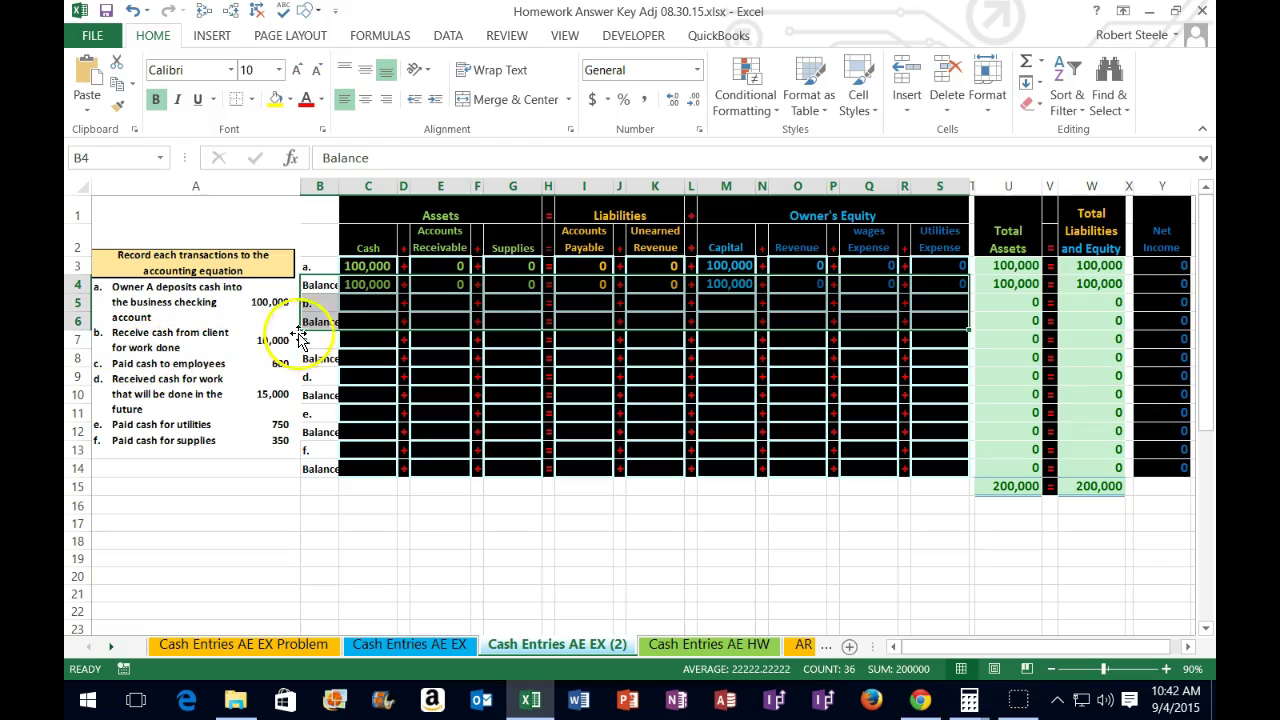
pyautogui.click(360, 304)
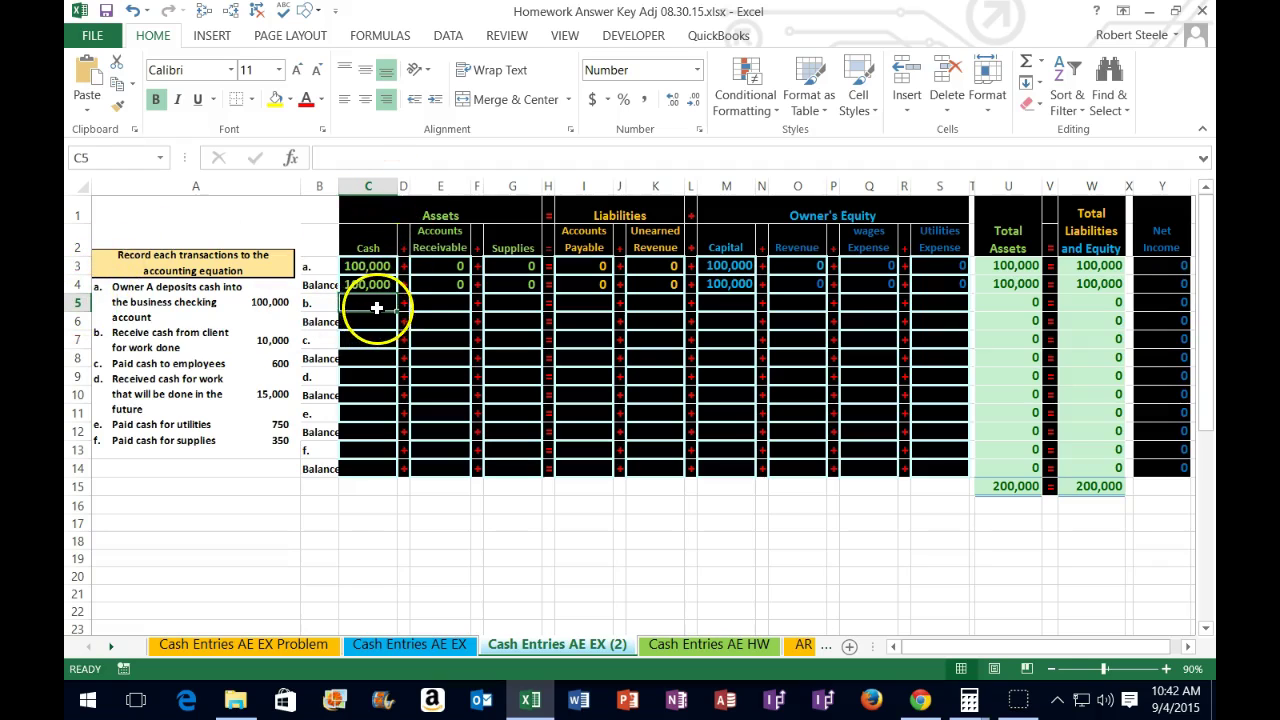
# - Enter 10,000 in Cash (C5) and 10,000 in Revenue (O5) for transaction b
pyautogui.write('1')
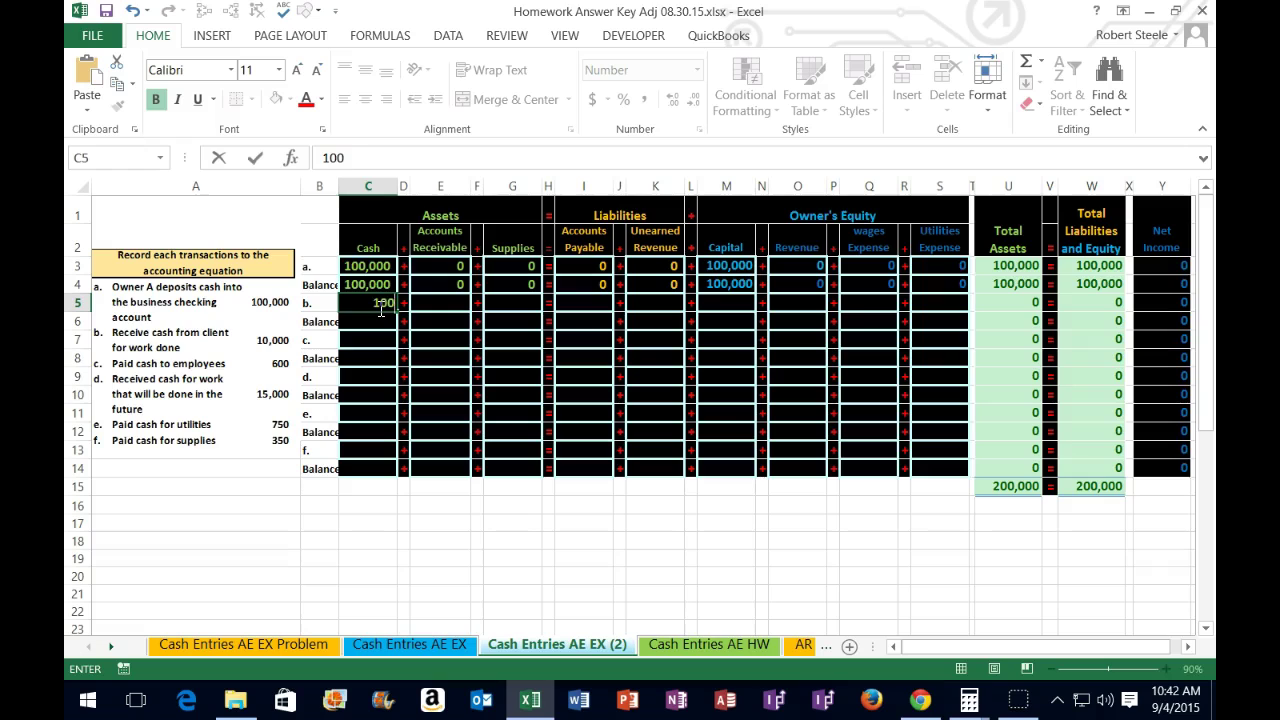
pyautogui.write('0,000')
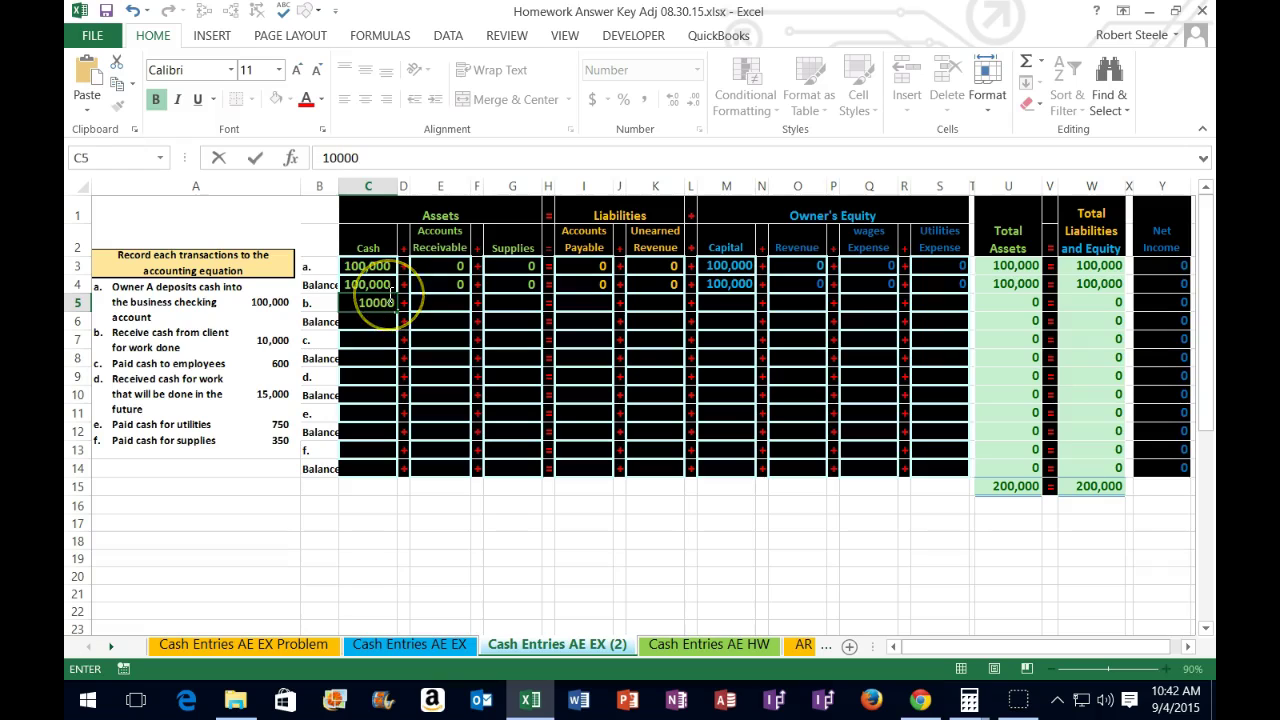
pyautogui.press('Return')
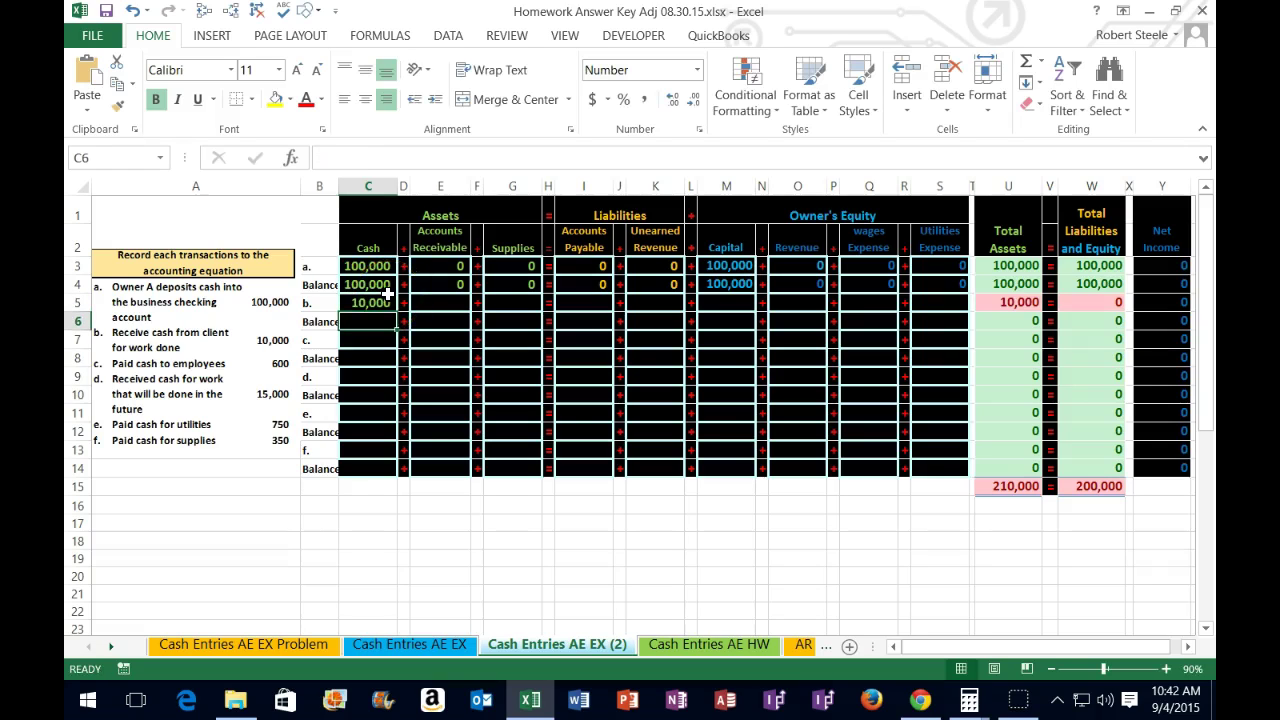
pyautogui.click(385, 300)
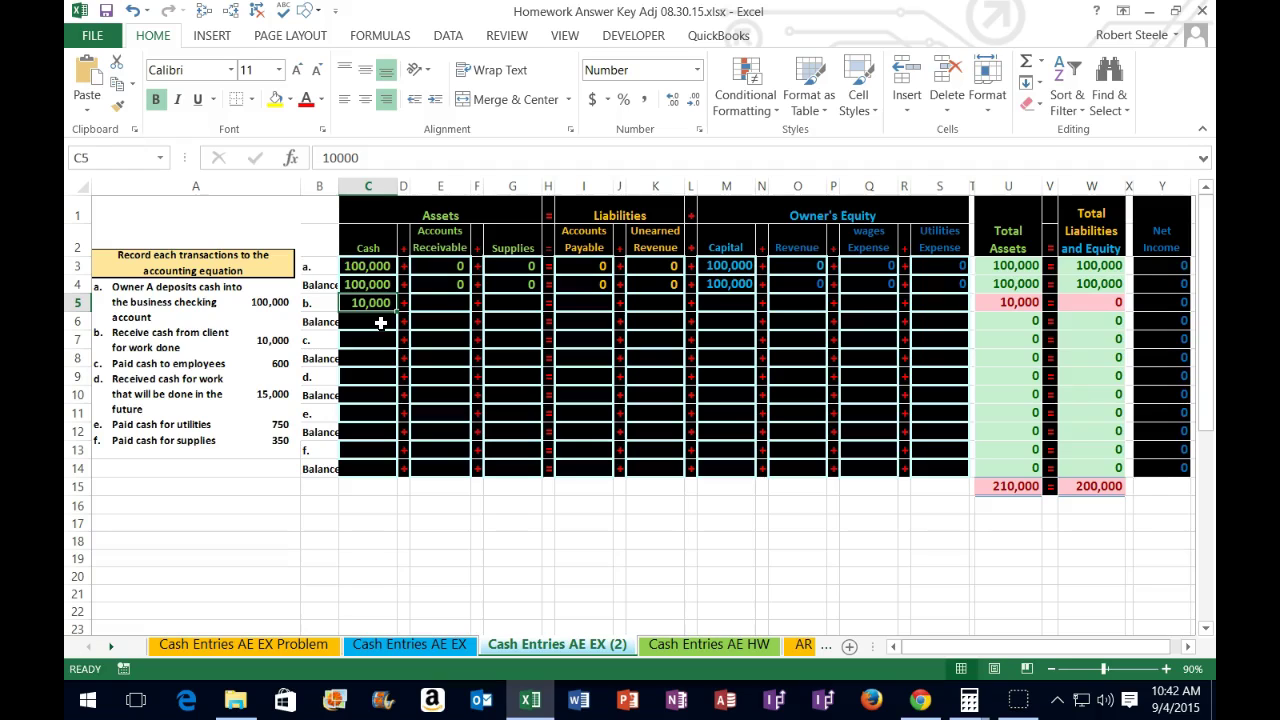
pyautogui.click(786, 308)
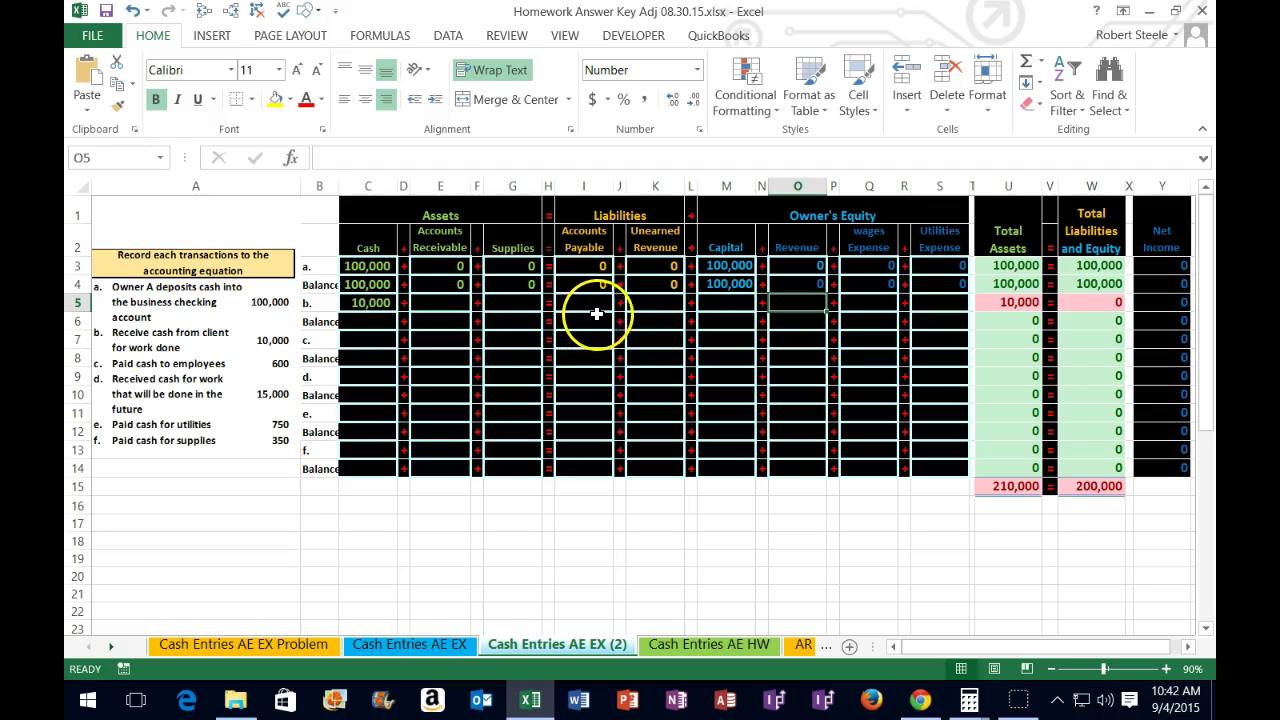
pyautogui.click(789, 300)
pyautogui.write('10,')
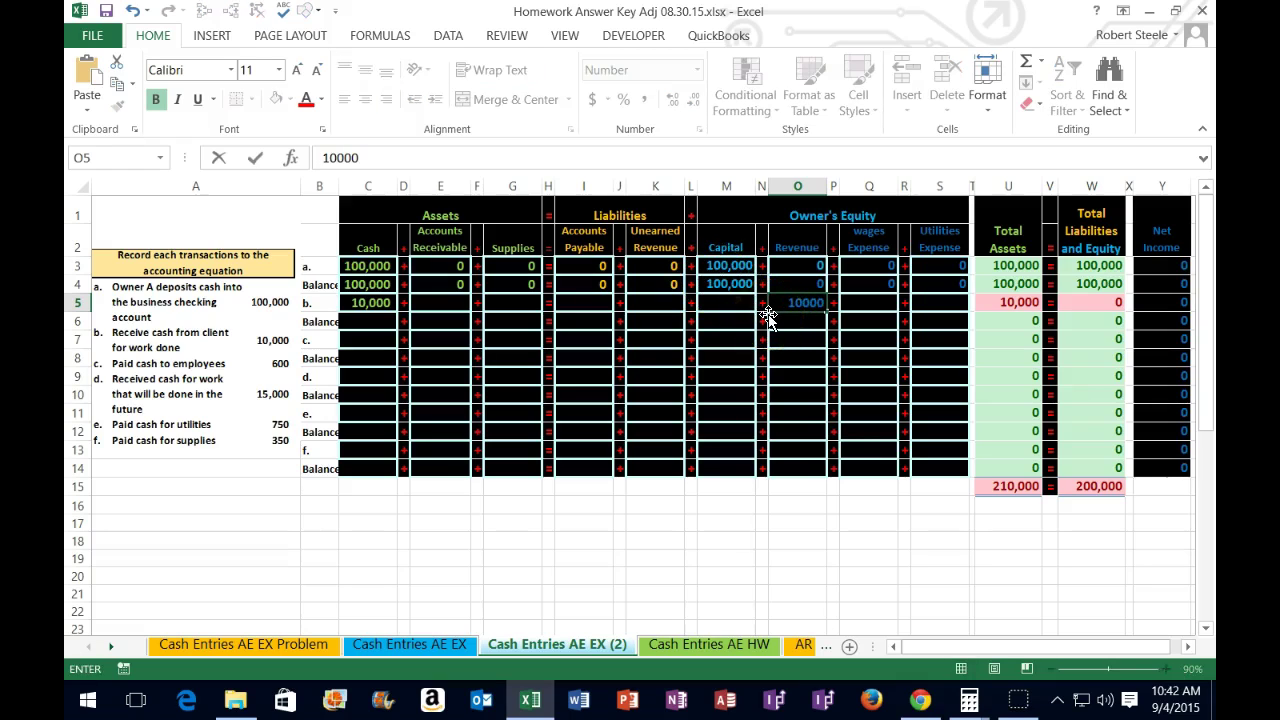
pyautogui.write('000')
pyautogui.press('Return')
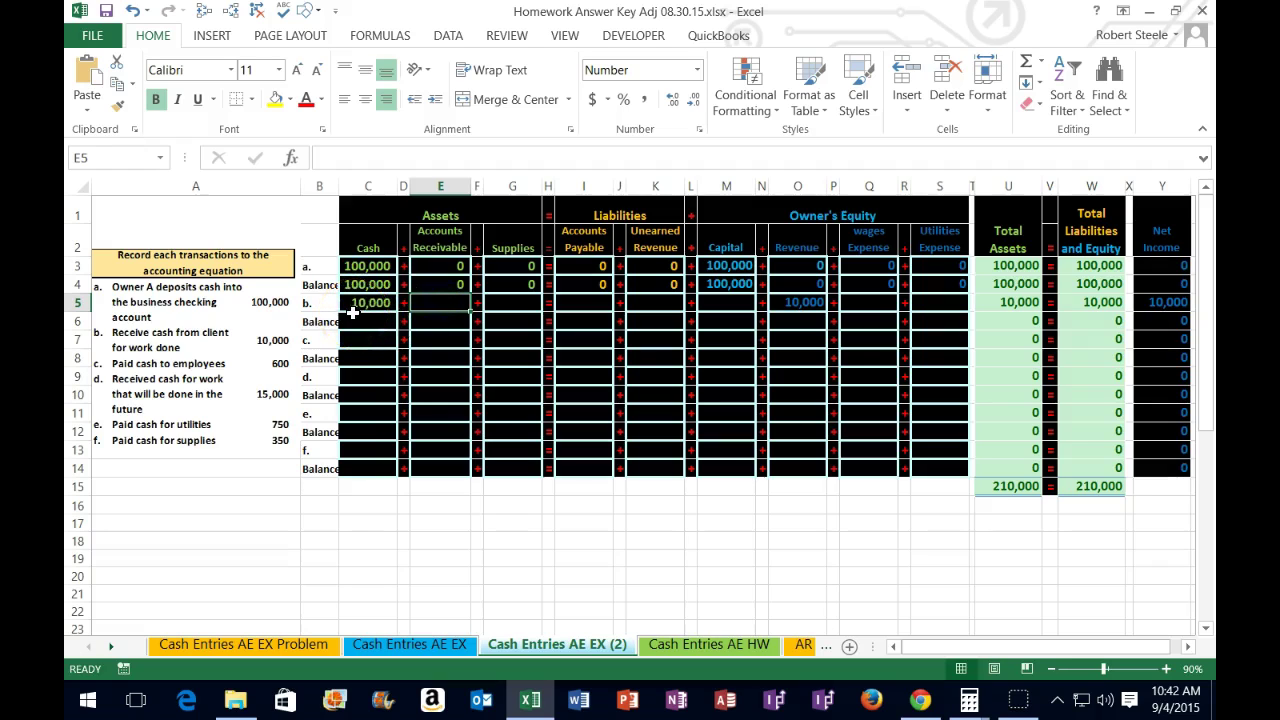
# - Fill the remaining row-b cells E5, G5, I5, K5, M5, Q5 and S5 with 0
pyautogui.write('0')
pyautogui.press('Tab')
pyautogui.press('Tab')
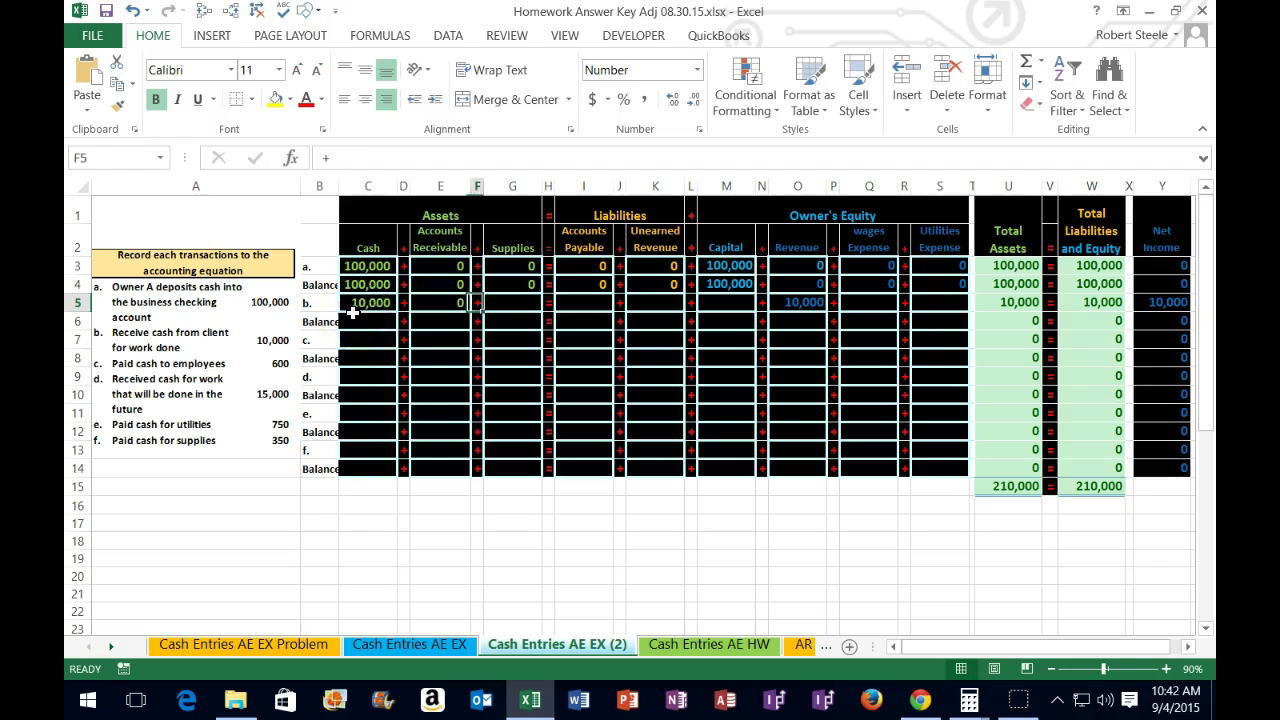
pyautogui.write('0')
pyautogui.press('Tab')
pyautogui.press('Tab')
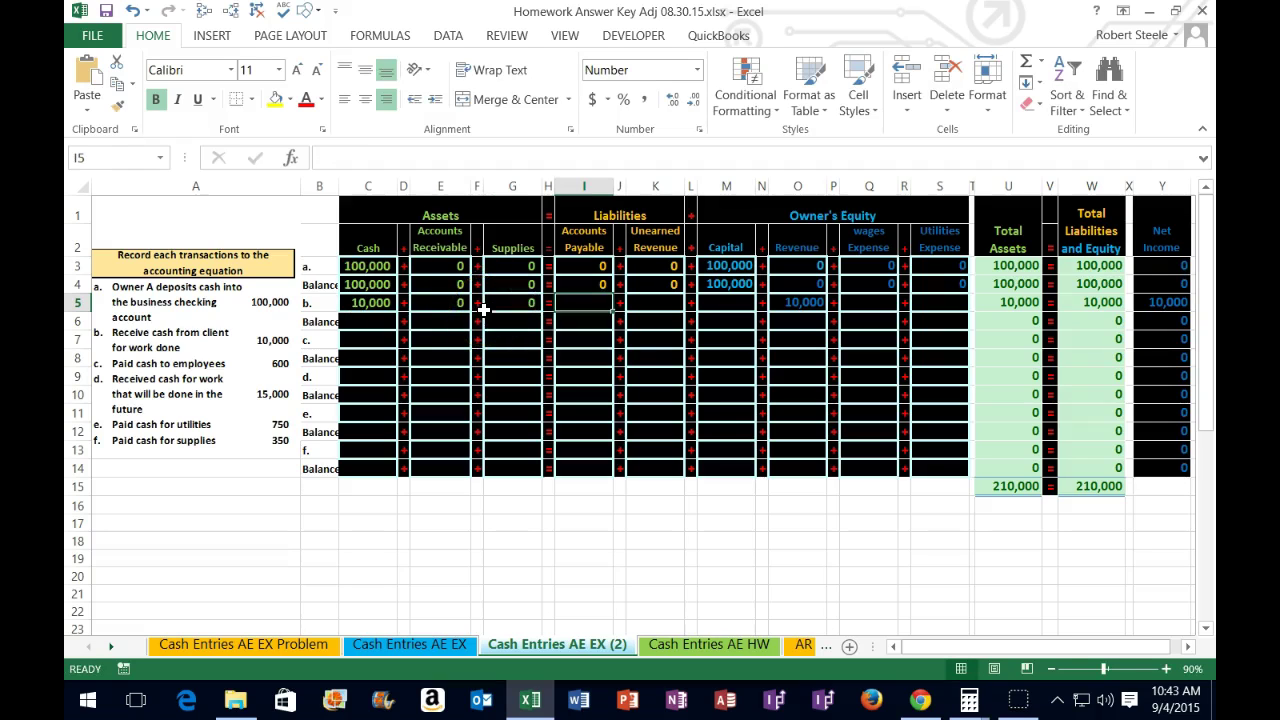
pyautogui.write('0')
pyautogui.press('Tab')
pyautogui.press('Tab')
pyautogui.write('0')
pyautogui.press('Tab')
pyautogui.press('Tab')
pyautogui.write('0')
pyautogui.press('Tab')
pyautogui.press('Tab')
pyautogui.press('Tab')
pyautogui.press('Tab')
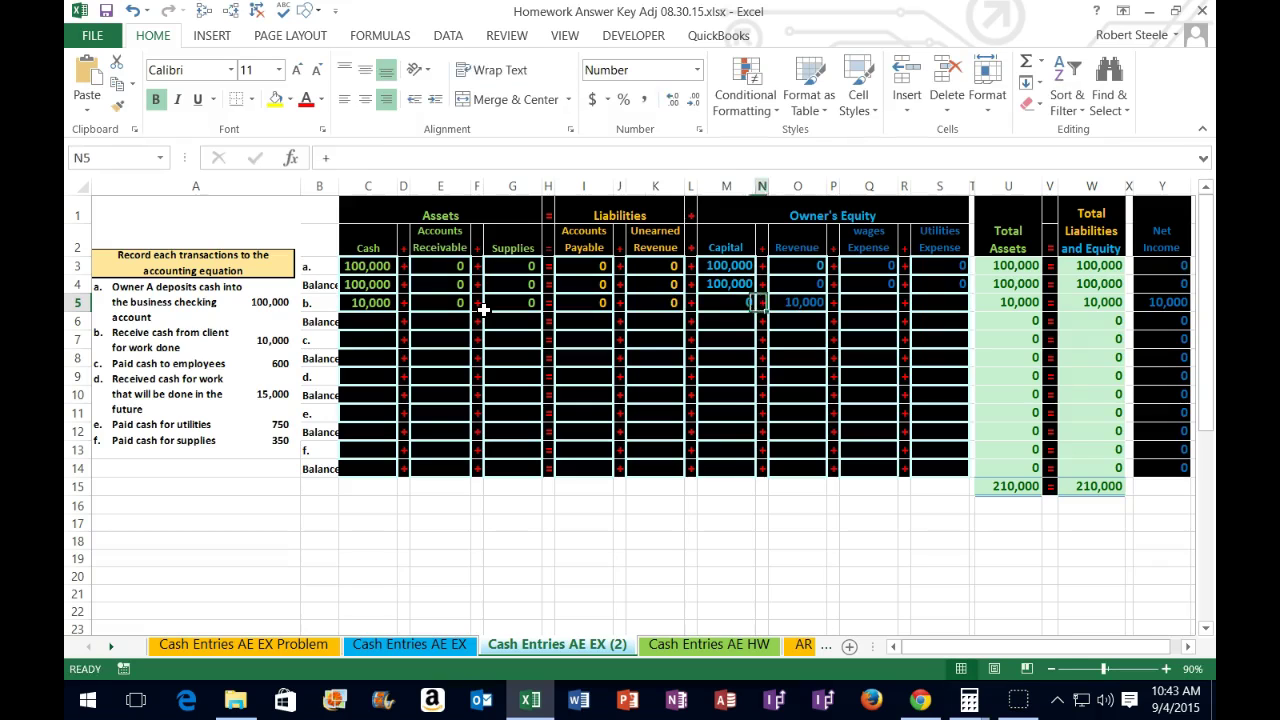
pyautogui.write('0')
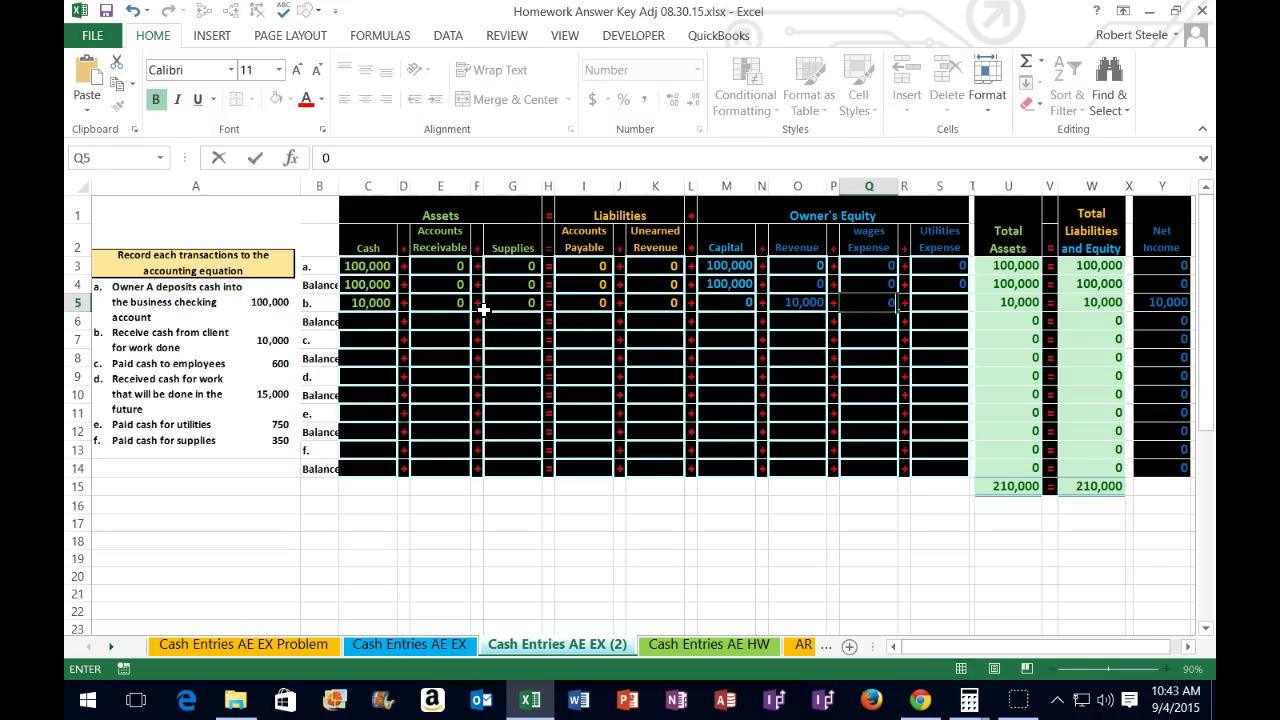
pyautogui.press('Tab')
pyautogui.press('Tab')
pyautogui.write('0')
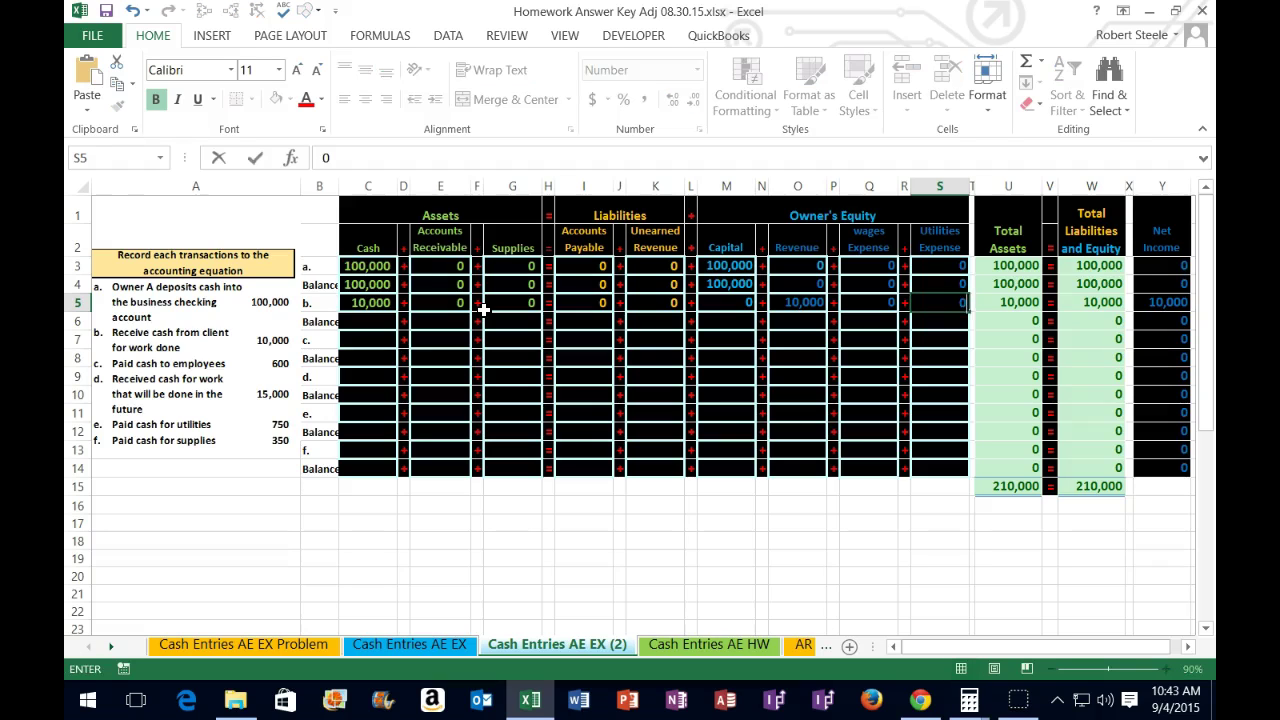
pyautogui.press('Return')
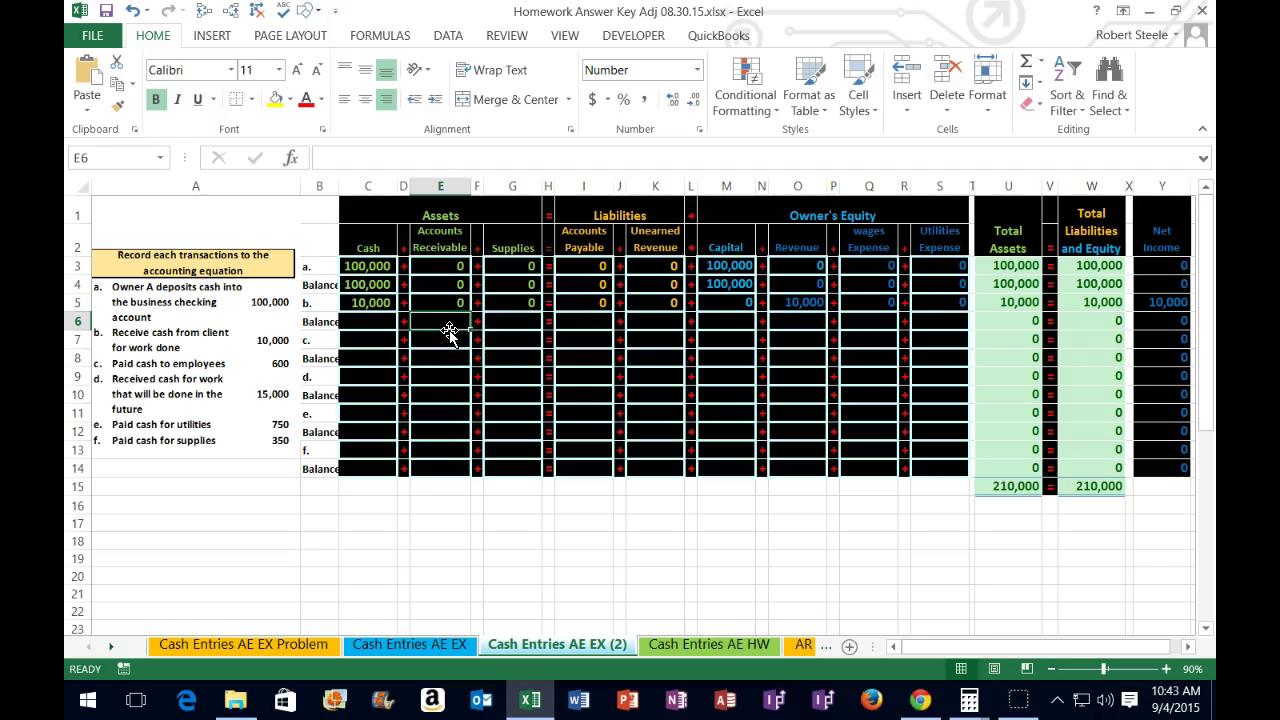
# - Check the next cash balance in Windows Calculator: 100,000 + 10,000 = 110,000
pyautogui.click(369, 323)
pyautogui.moveTo(331, 285); pyautogui.dragTo(934, 298)
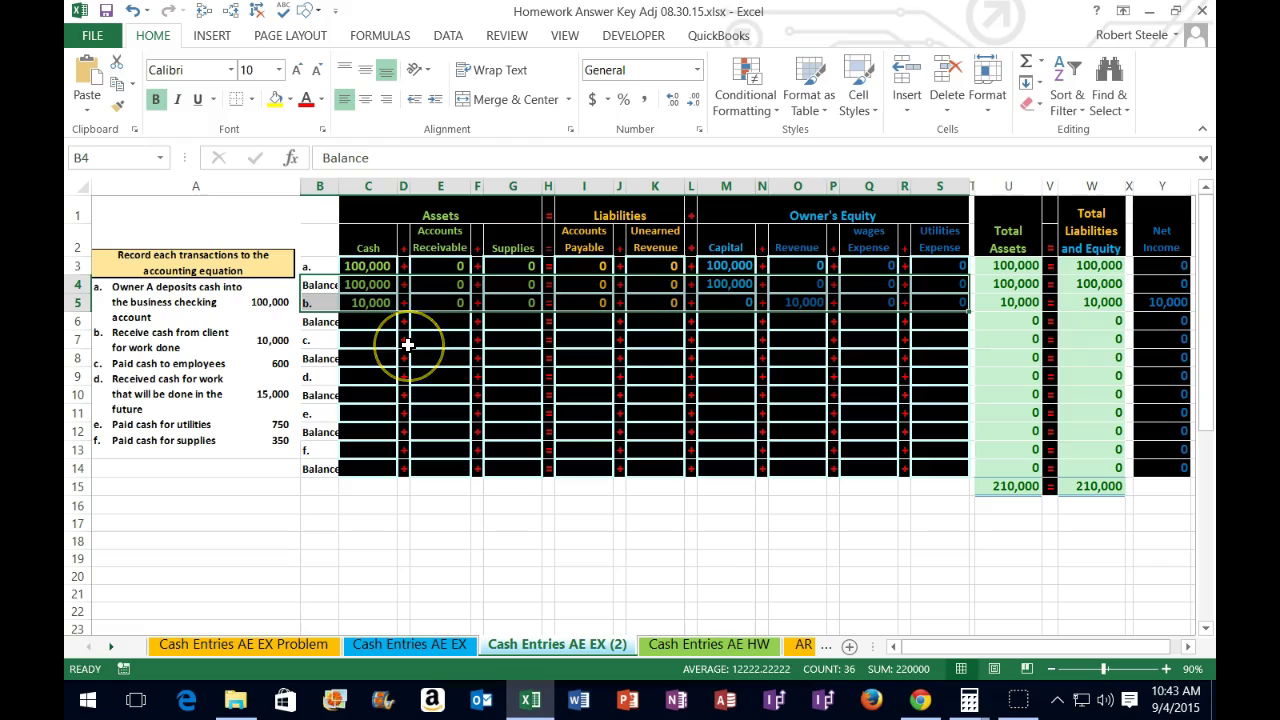
pyautogui.press('XF86Calculator')
pyautogui.moveTo(748, 66); pyautogui.dragTo(552, 80)
pyautogui.write('100000 + ')
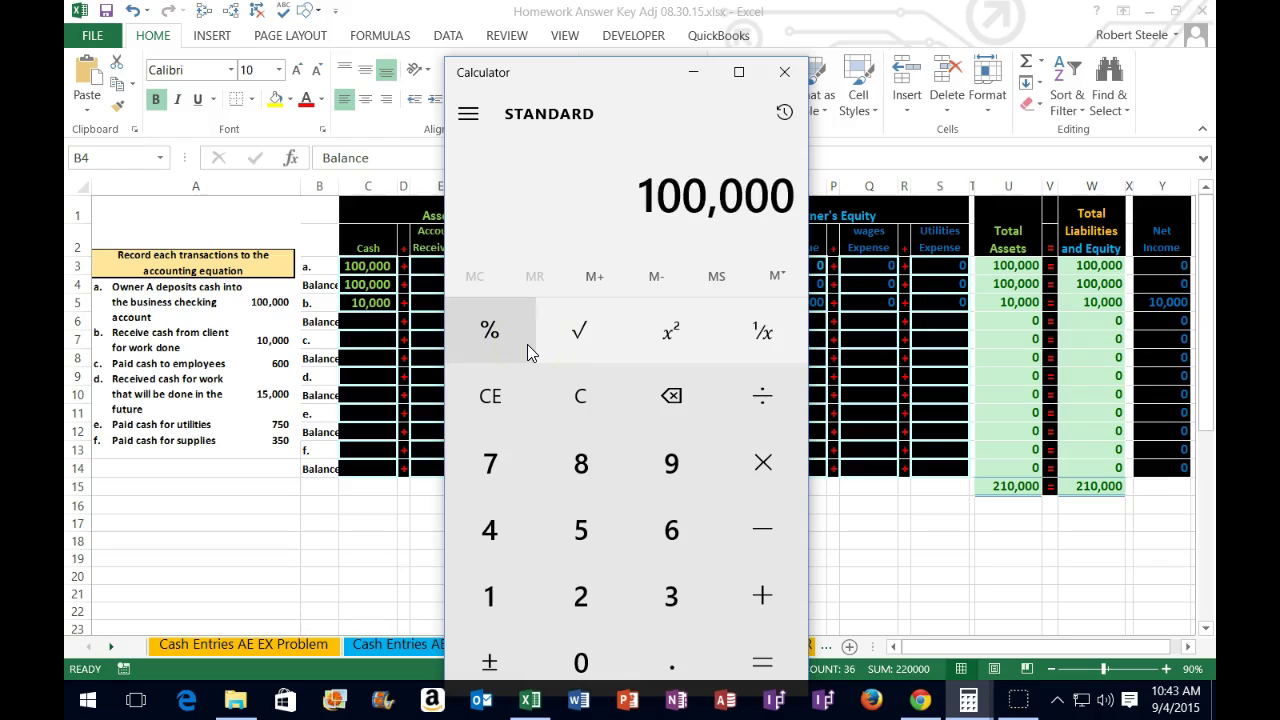
pyautogui.write('10,000')
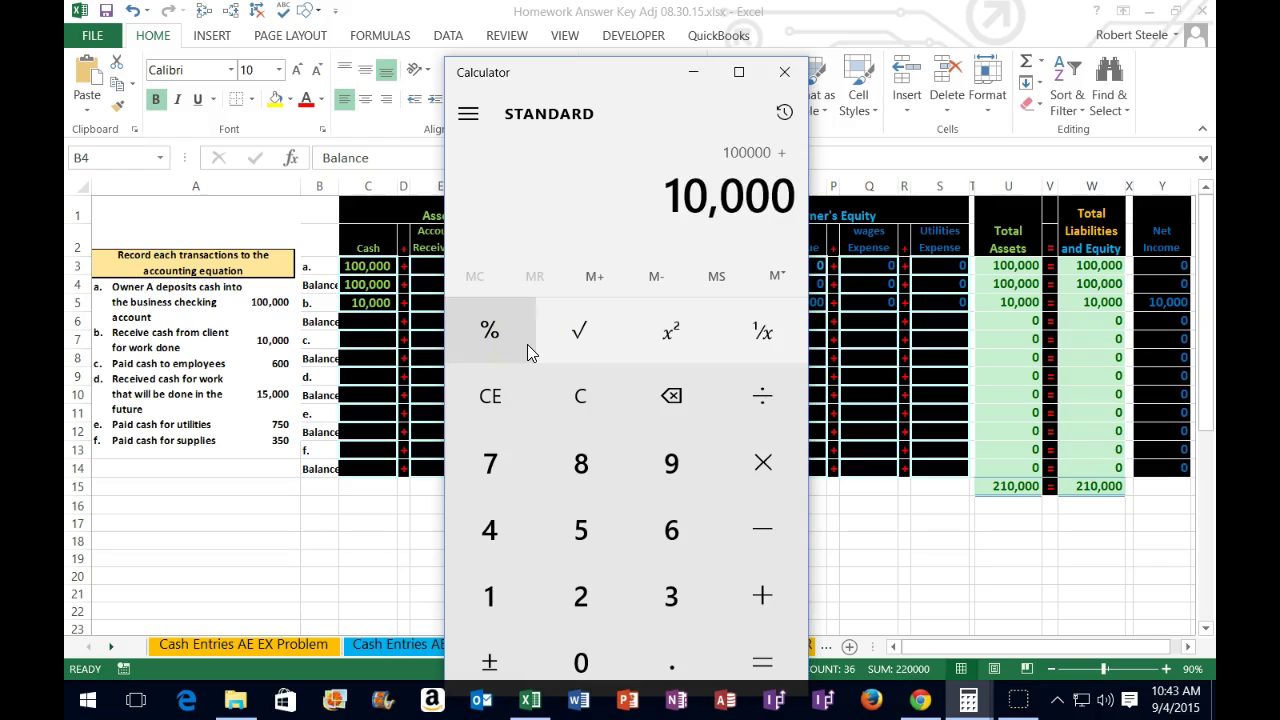
pyautogui.press('Return')
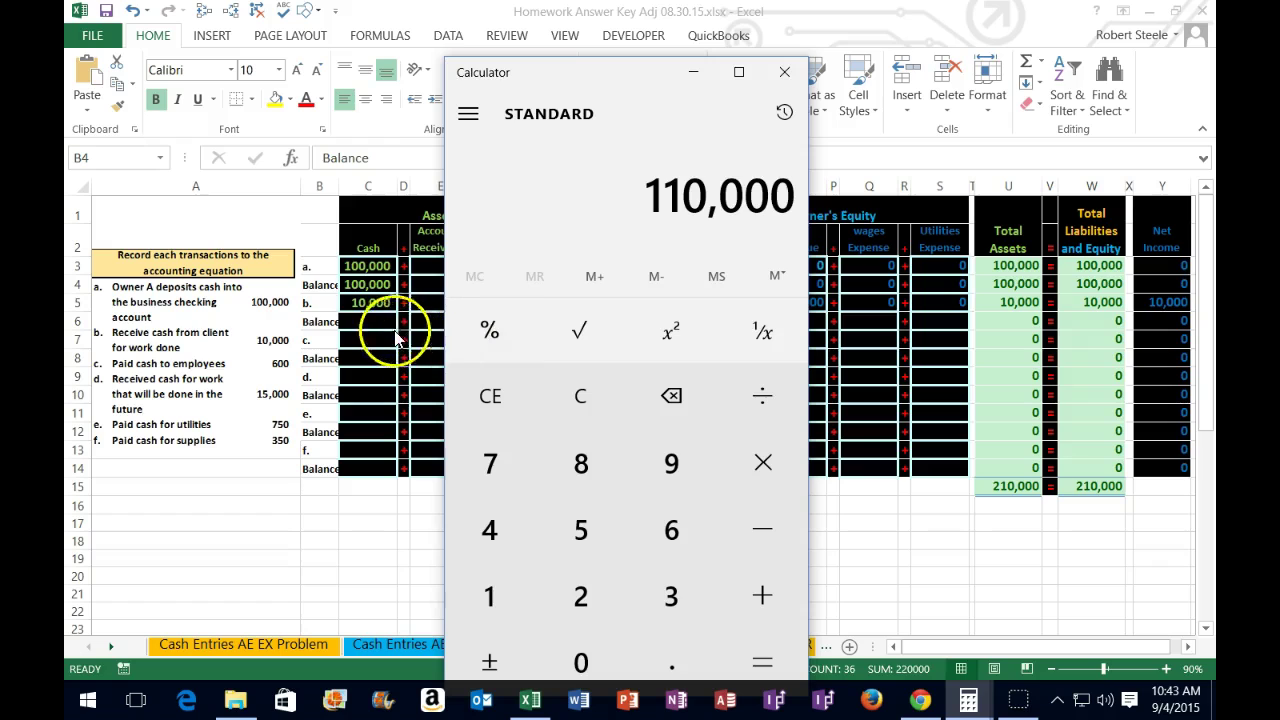
# - Enter =C4+C5 in C6 so the cash balance after transaction b shows 110,000
pyautogui.click(364, 321)
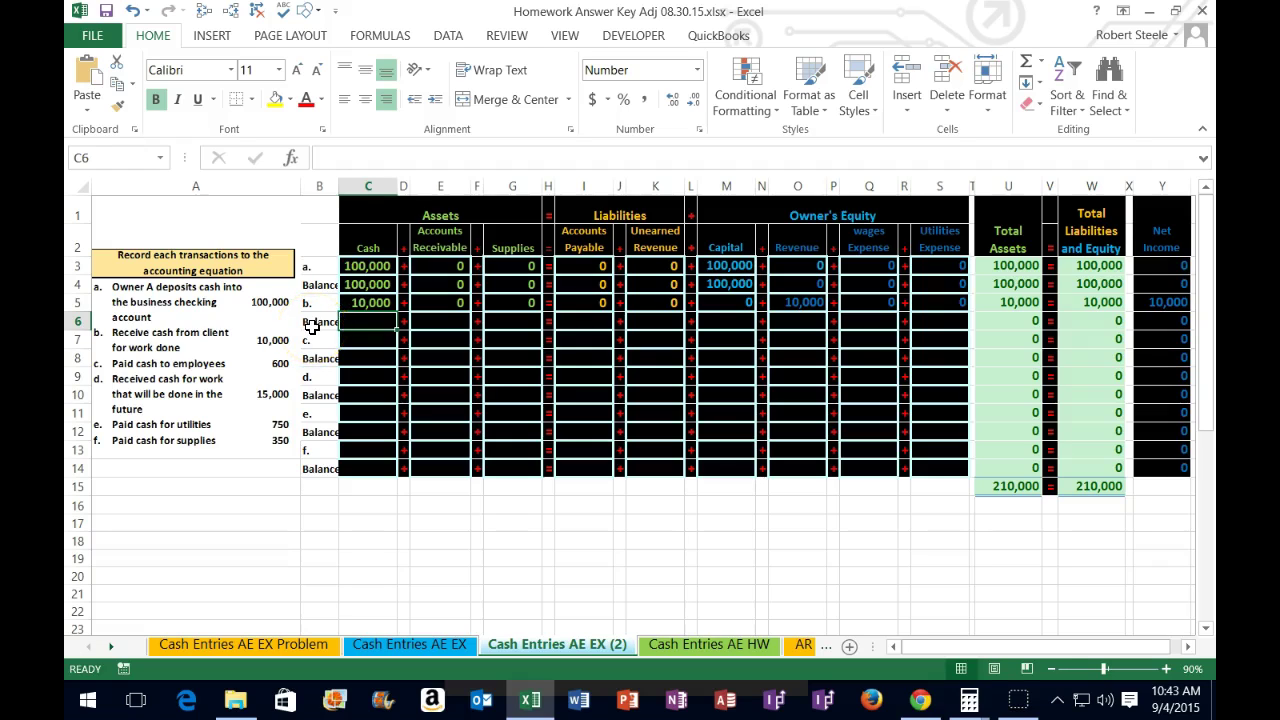
pyautogui.write('=')
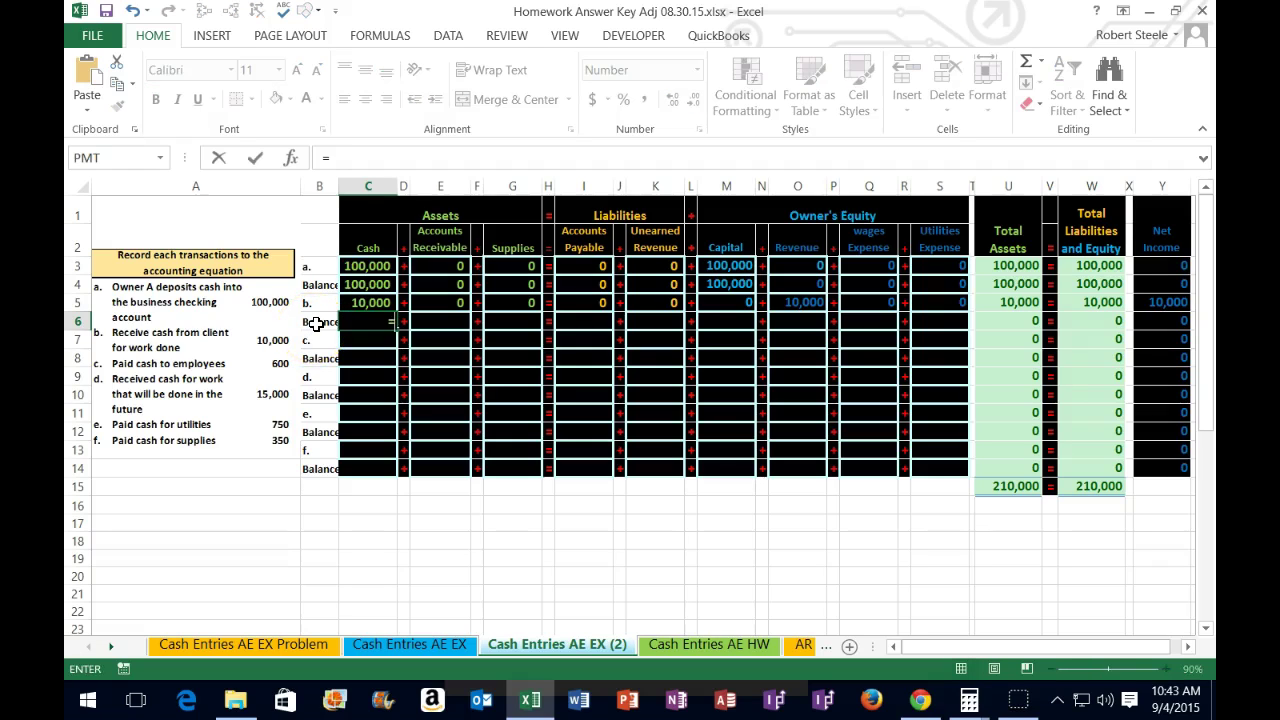
pyautogui.click(362, 284)
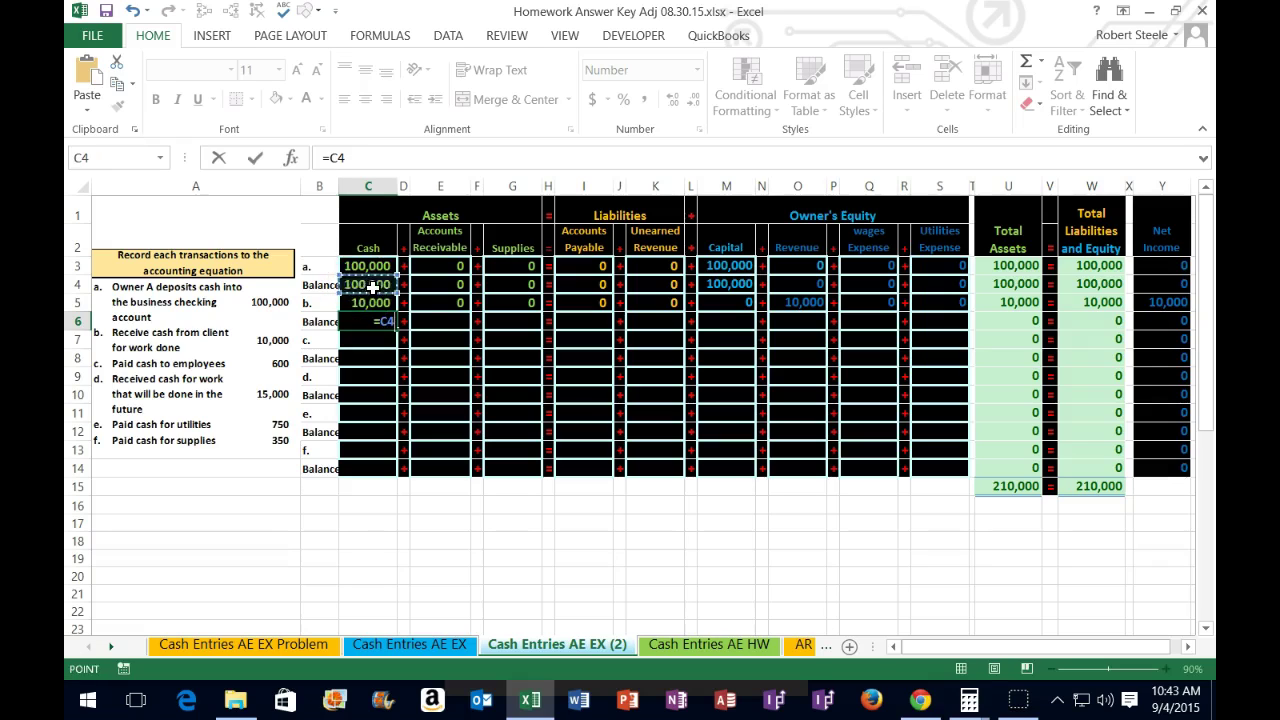
pyautogui.write('+')
pyautogui.click(388, 304)
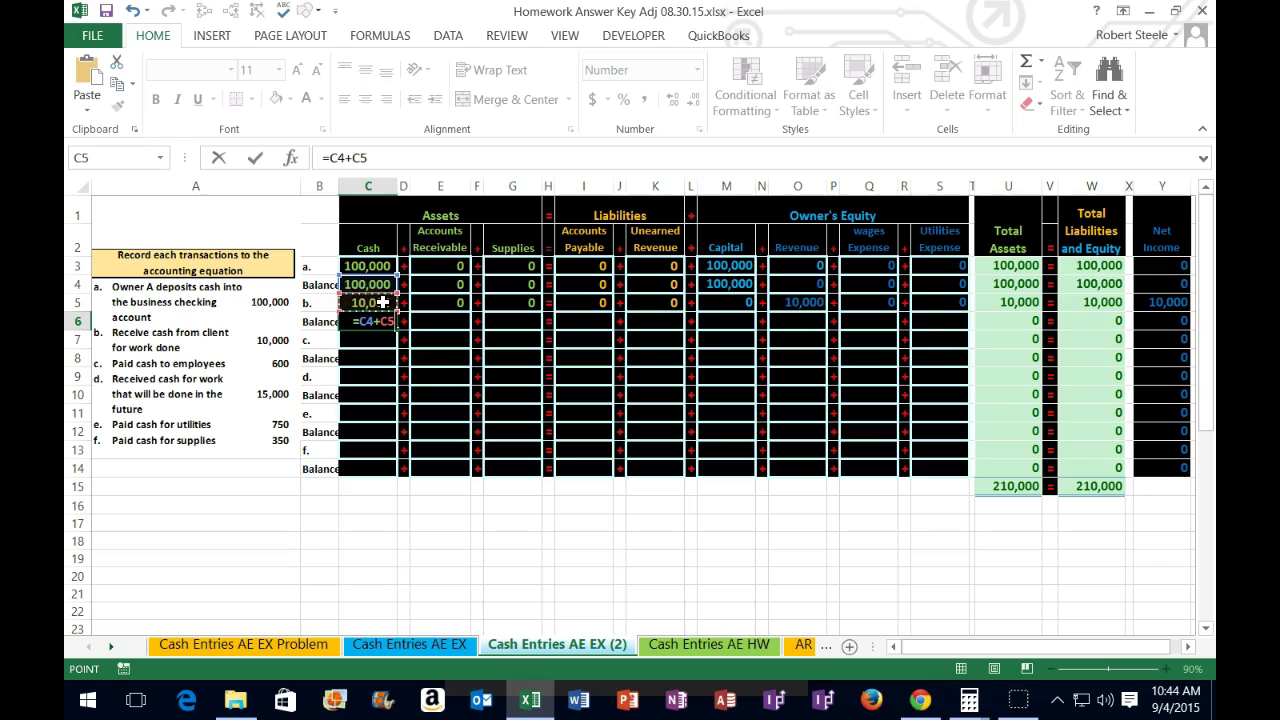
pyautogui.press('Return')
pyautogui.click(377, 321)
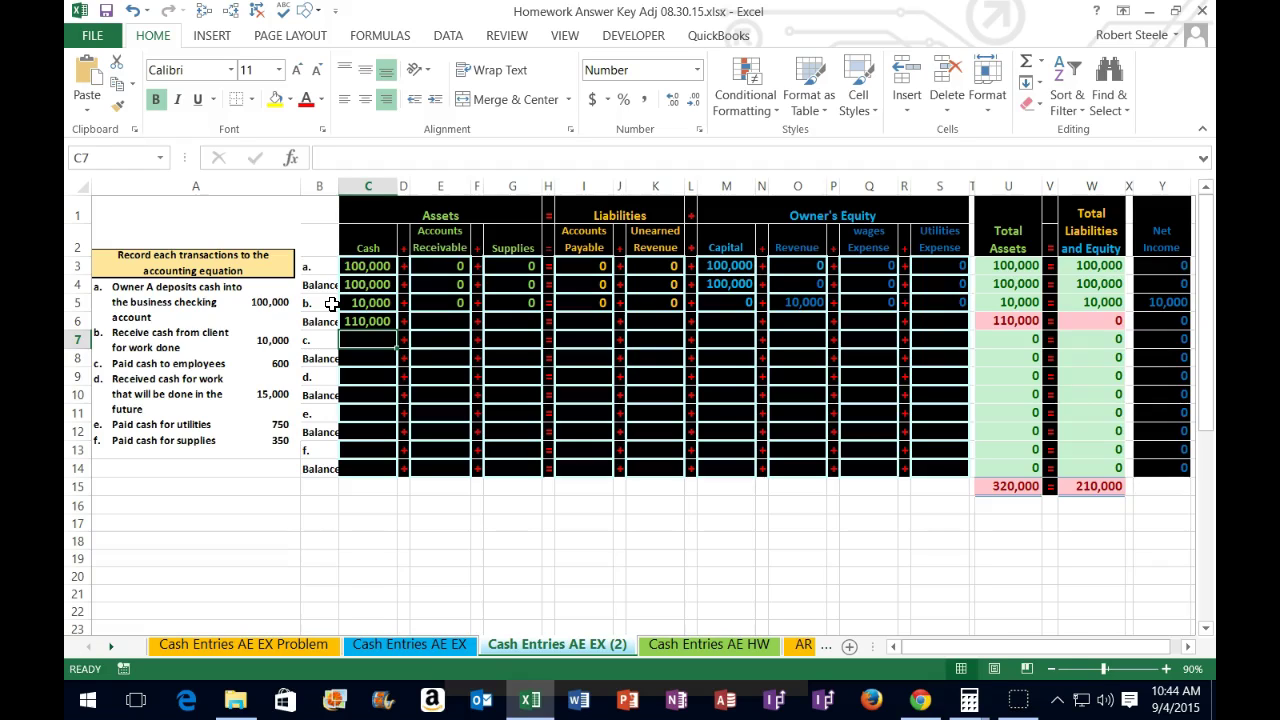
# - Enter balance formulas =E4+E5 and =G4+G5 for Accounts Receivable and Supplies in row 6
pyautogui.click(440, 316)
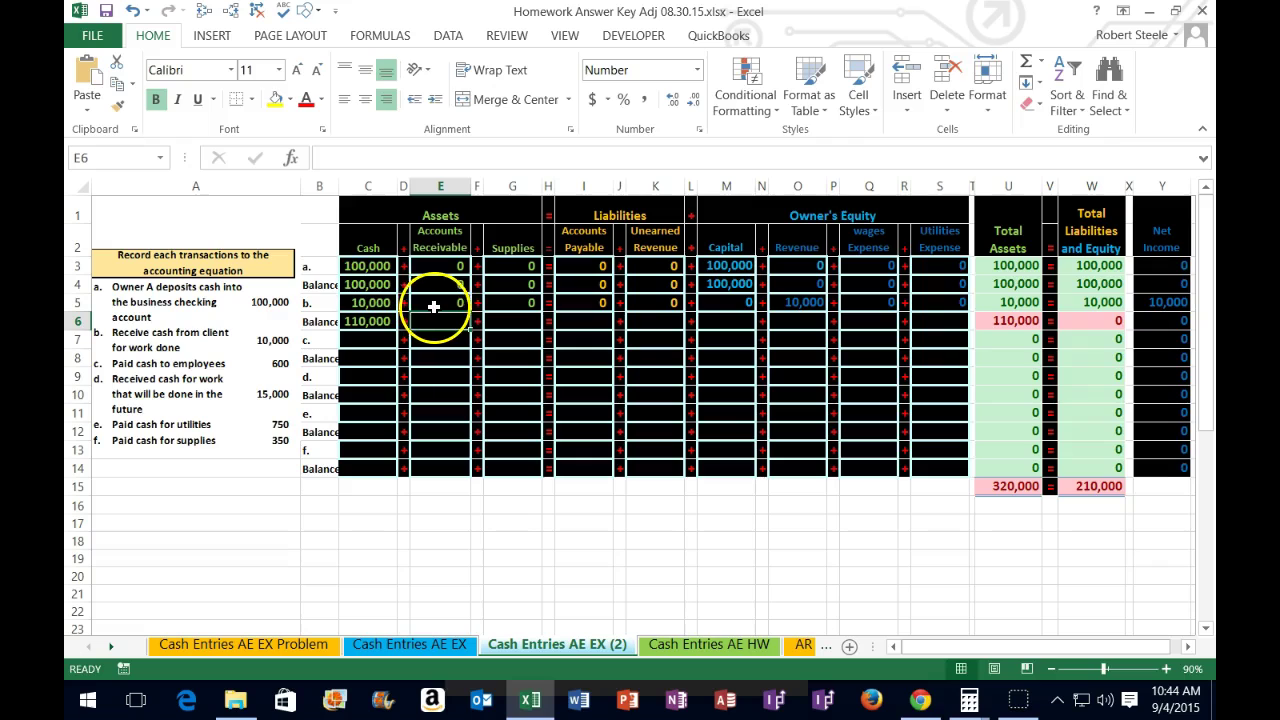
pyautogui.write('=')
pyautogui.click(437, 288)
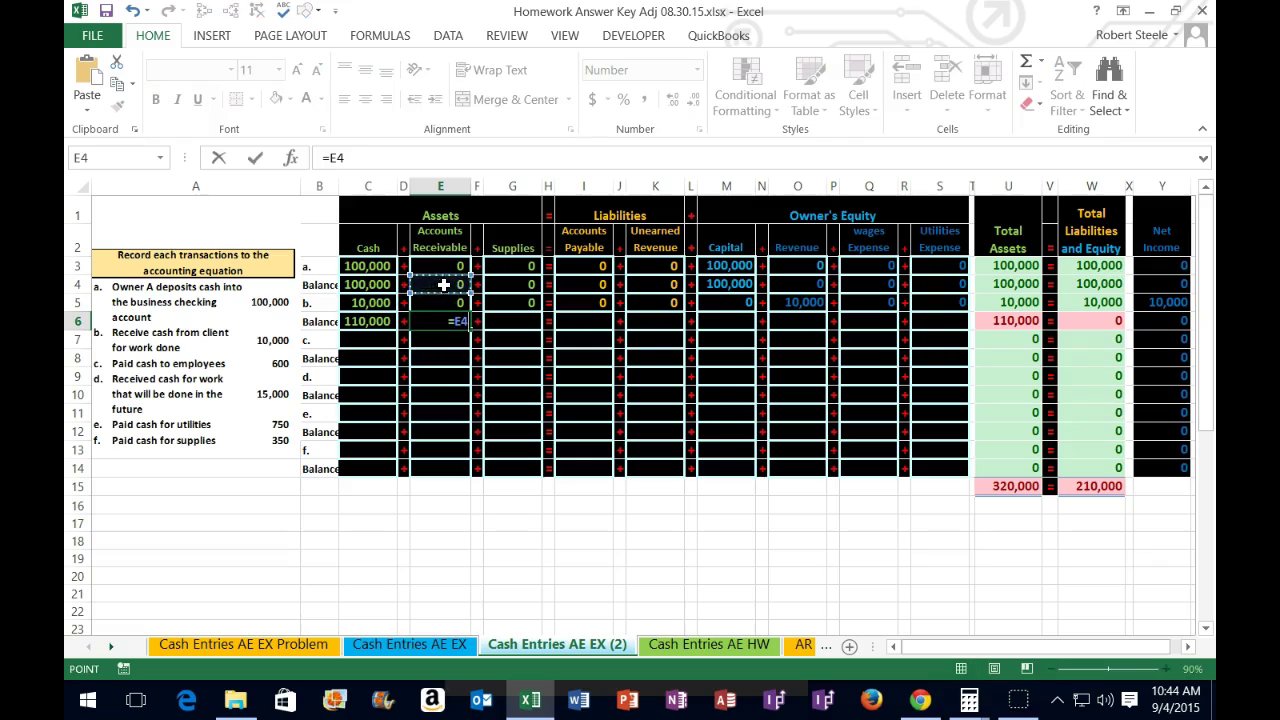
pyautogui.write('+')
pyautogui.click(446, 300)
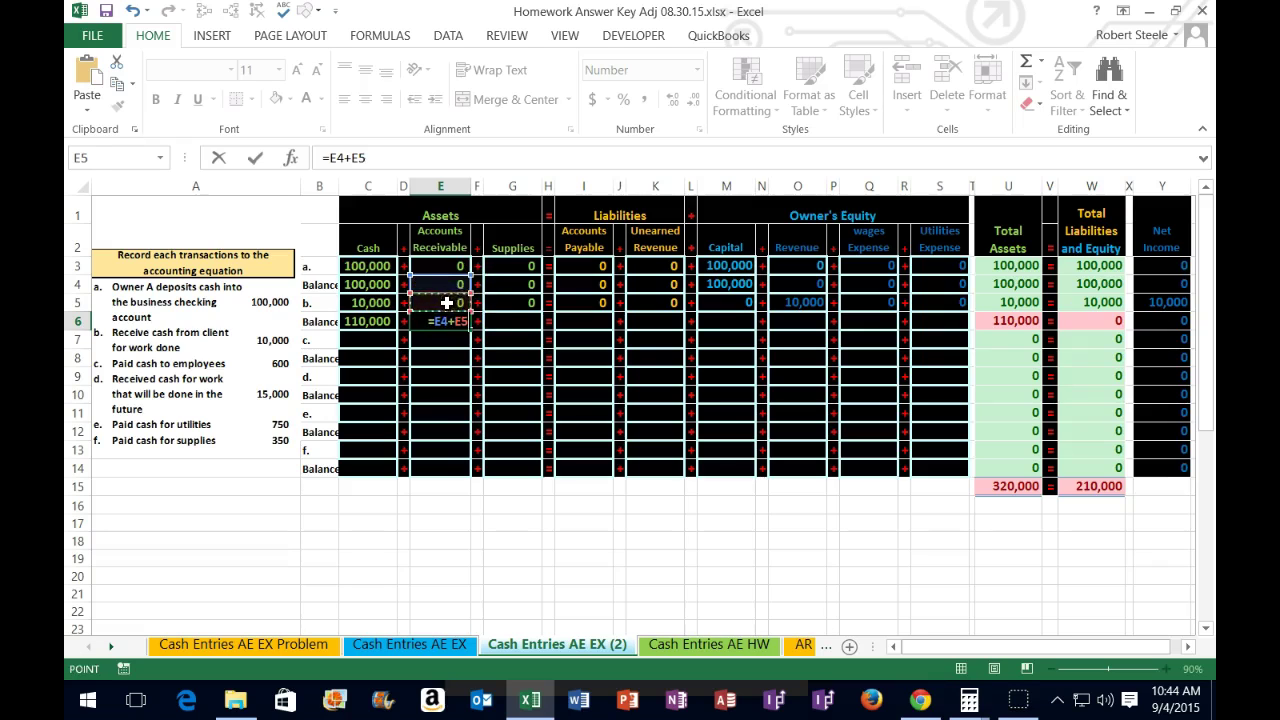
pyautogui.press('Return')
pyautogui.click(486, 314)
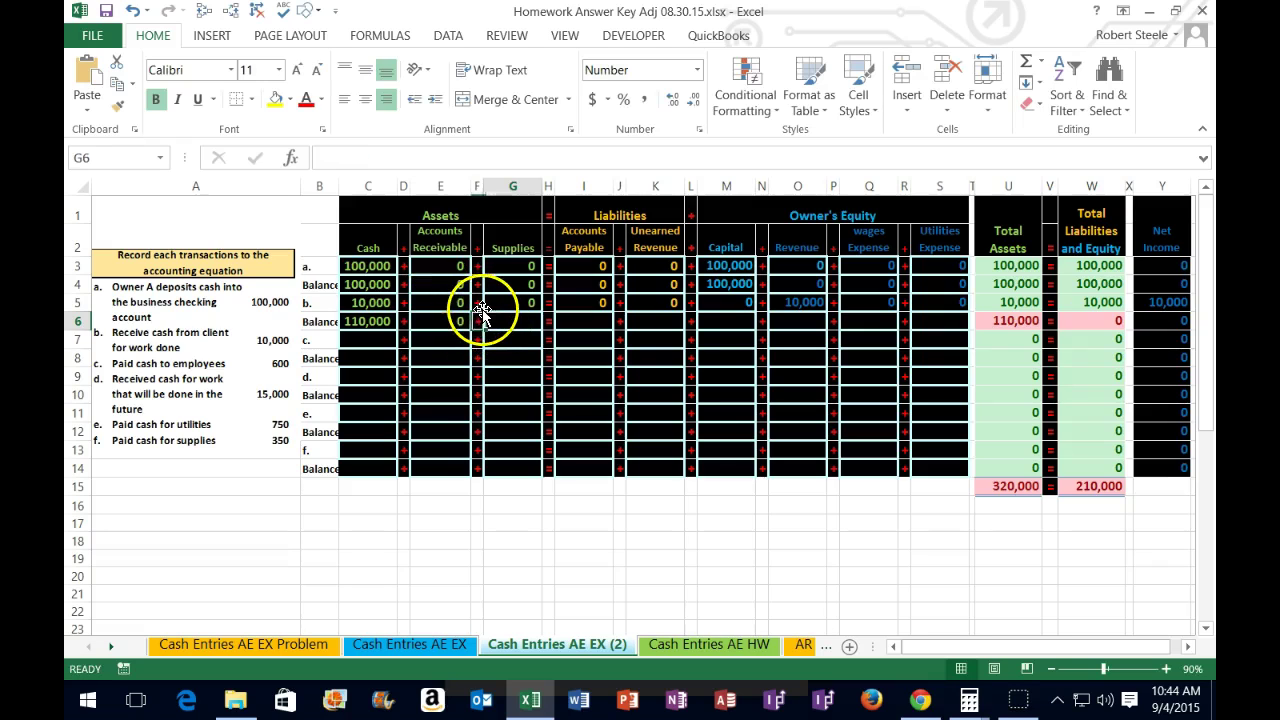
pyautogui.write('=')
pyautogui.click(506, 287)
pyautogui.write('+')
pyautogui.click(506, 302)
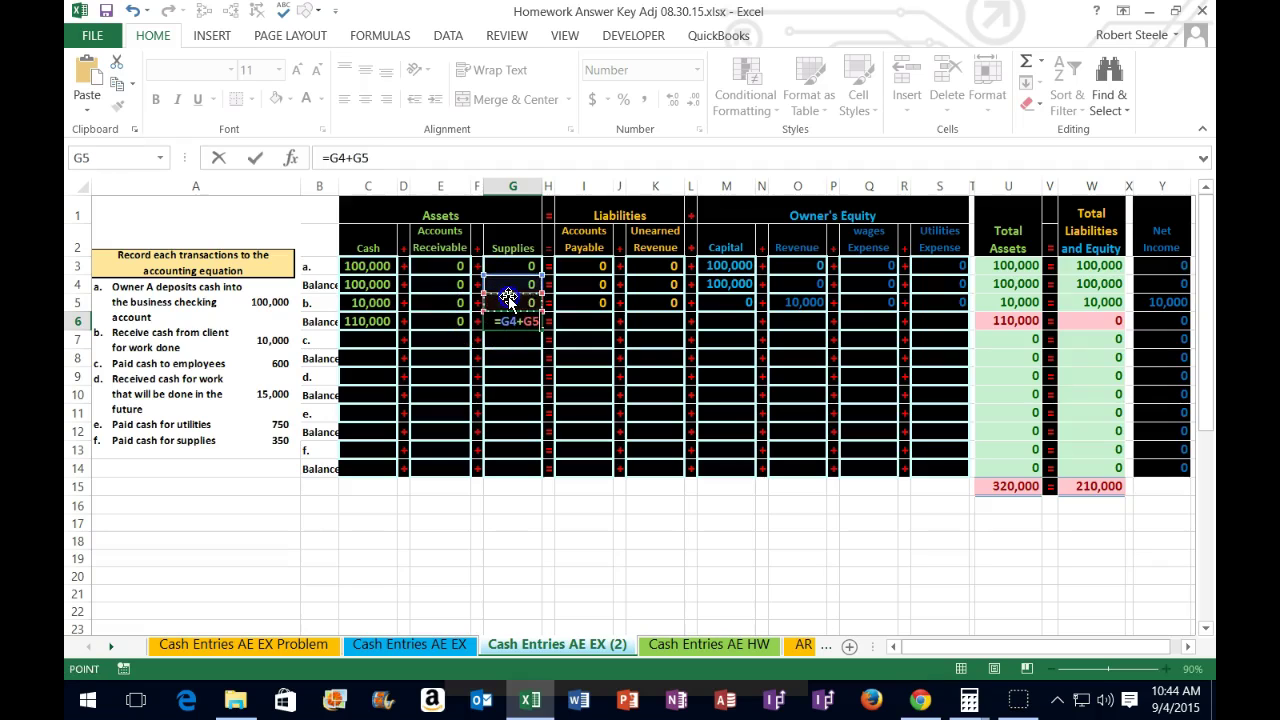
pyautogui.press('Return')
# - Enter =I4+I5, =K4+K5 and =M4+M5 for Accounts Payable, Unearned Revenue and Capital balances
pyautogui.click(558, 313)
pyautogui.write('=')
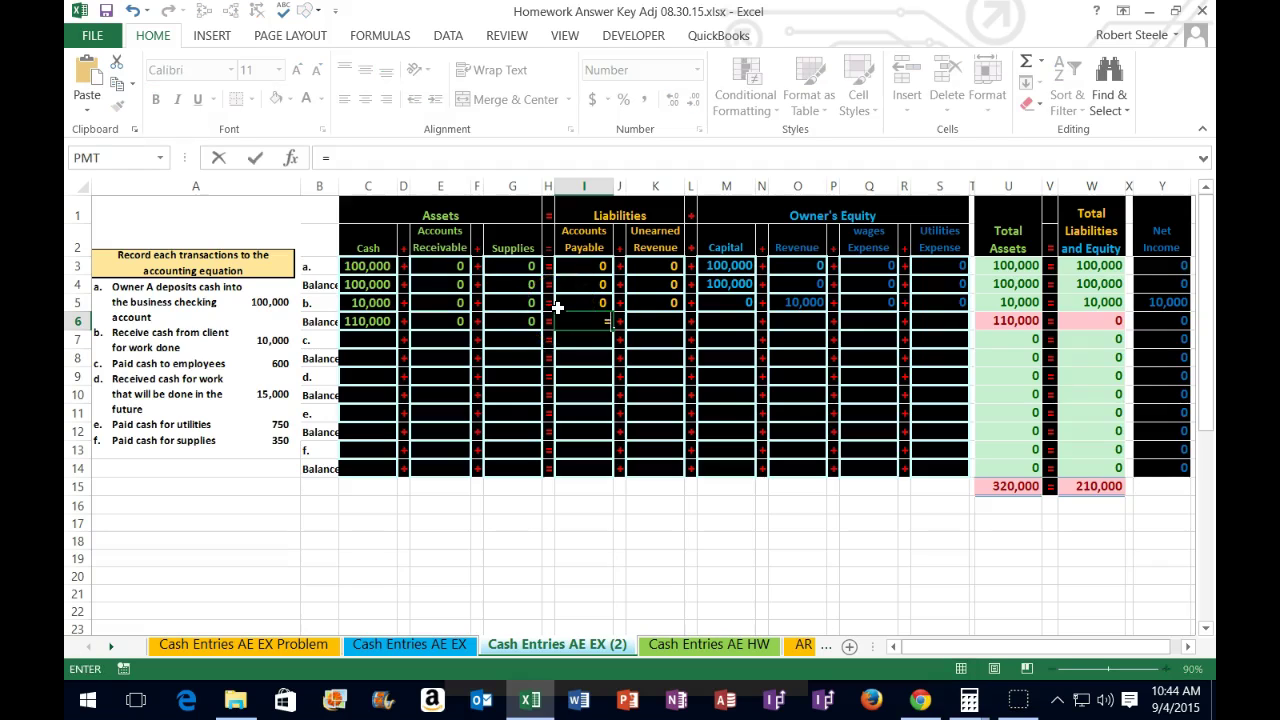
pyautogui.click(585, 283)
pyautogui.write('+')
pyautogui.click(577, 301)
pyautogui.press('Tab')
pyautogui.press('Tab')
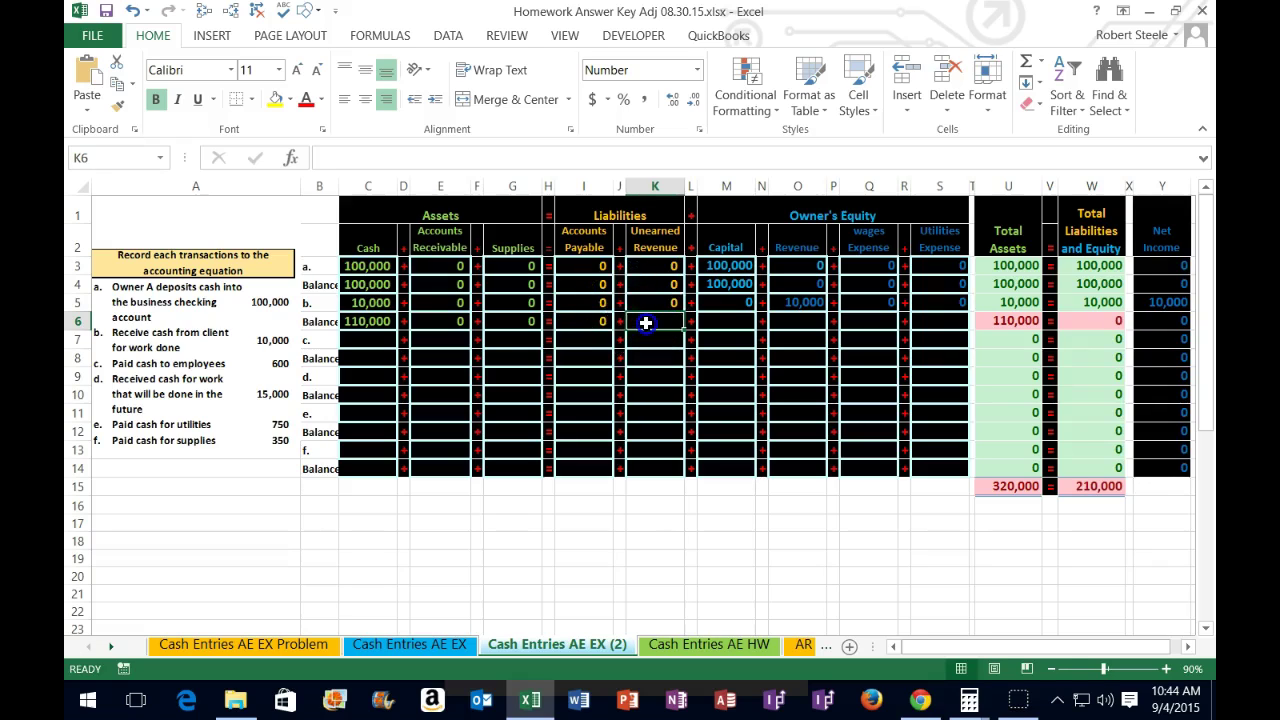
pyautogui.write('=')
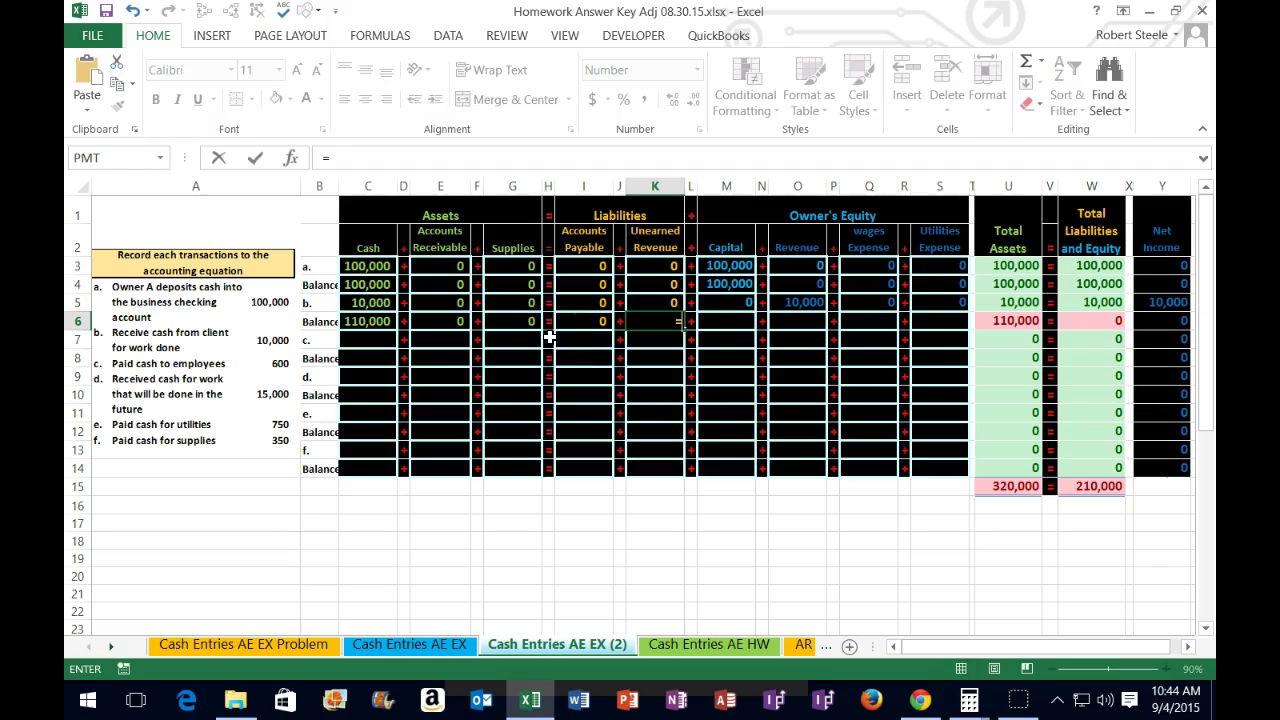
pyautogui.click(675, 288)
pyautogui.write('+')
pyautogui.click(653, 302)
pyautogui.press('Tab')
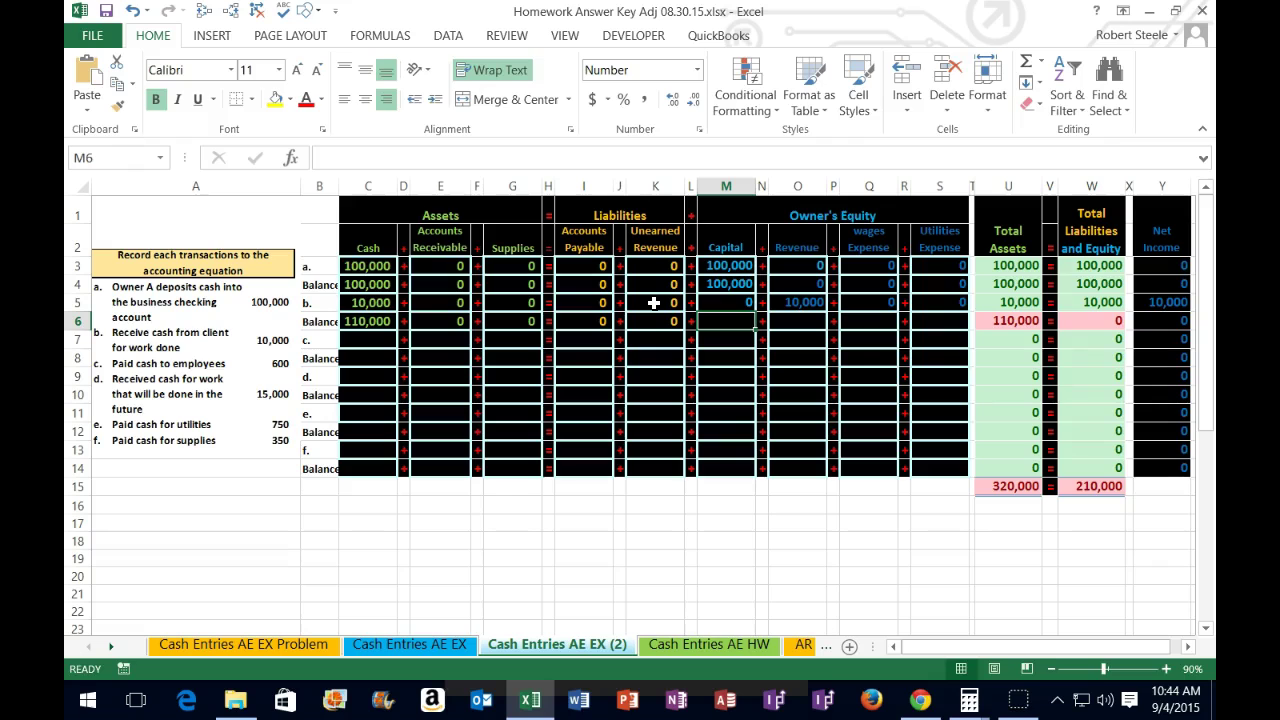
pyautogui.write('=')
pyautogui.click(712, 284)
pyautogui.write('+')
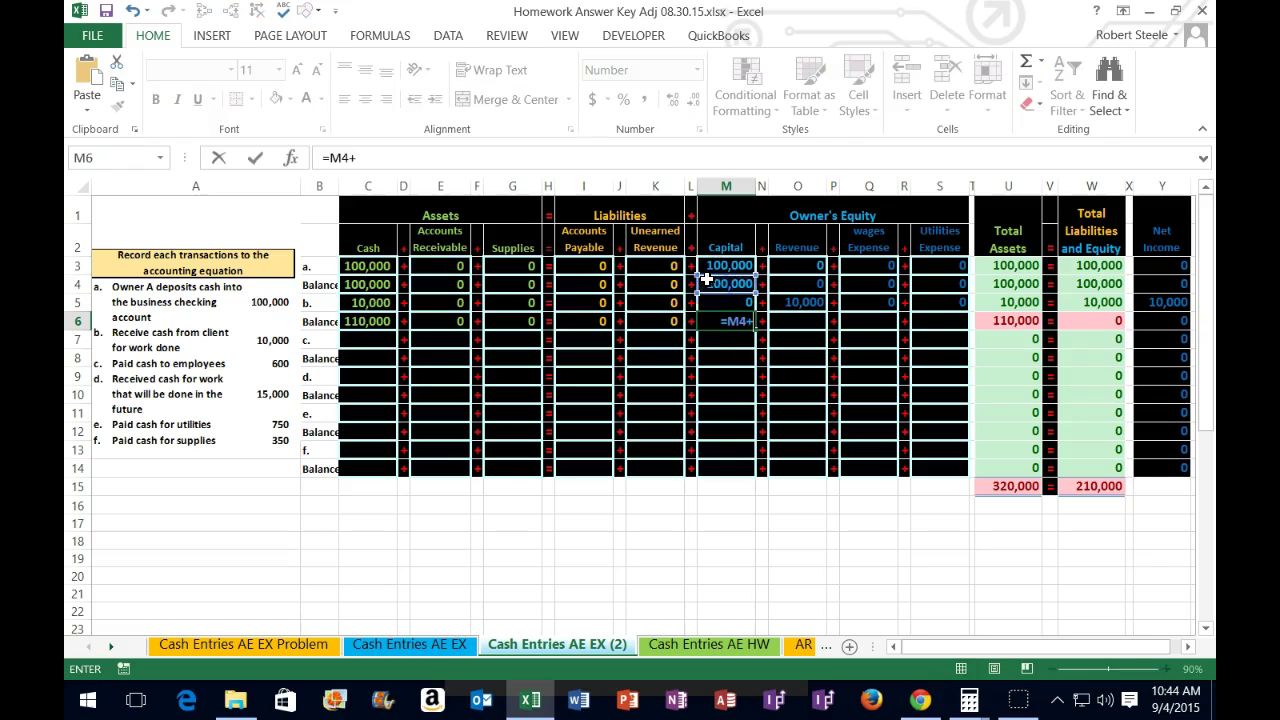
pyautogui.click(715, 302)
pyautogui.press('Tab')
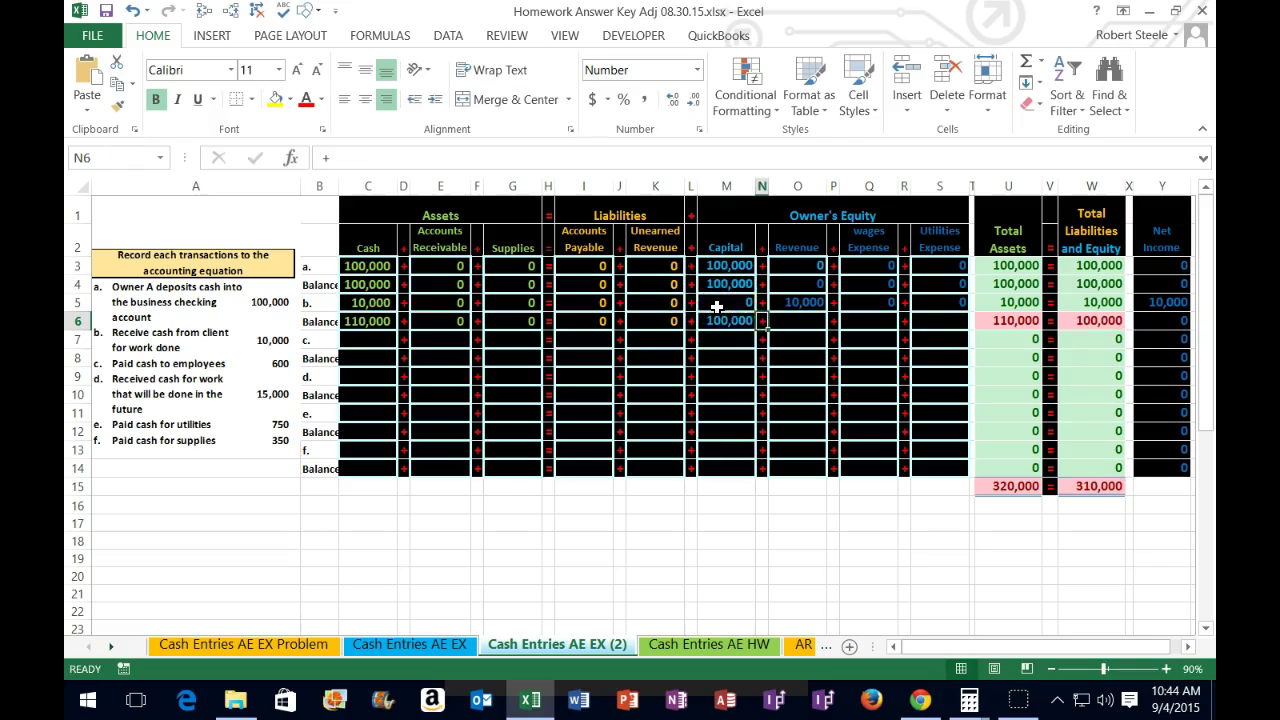
# - Enter =O4+O5, =Q4+Q5 and =S4+S5 for Revenue, wages and Utilities Expense balances
pyautogui.press('Tab')
pyautogui.write('=')
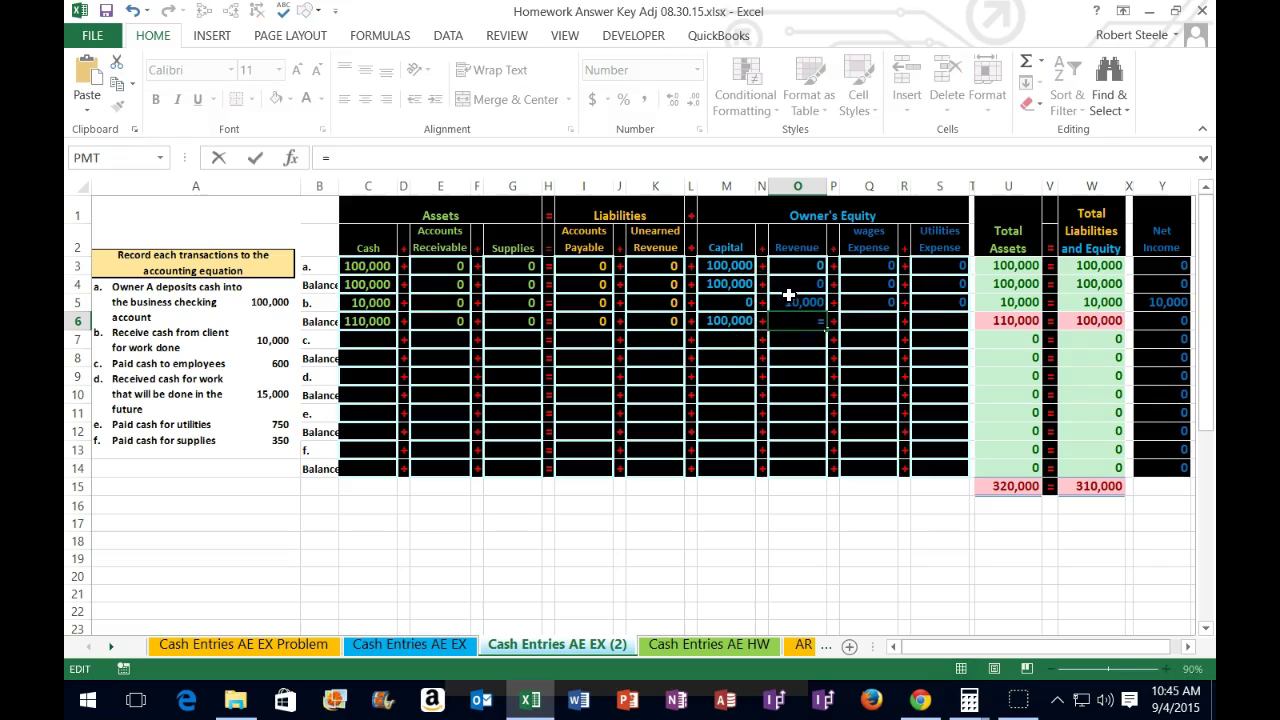
pyautogui.click(790, 280)
pyautogui.write('+')
pyautogui.click(812, 298)
pyautogui.press('Tab')
pyautogui.press('Tab')
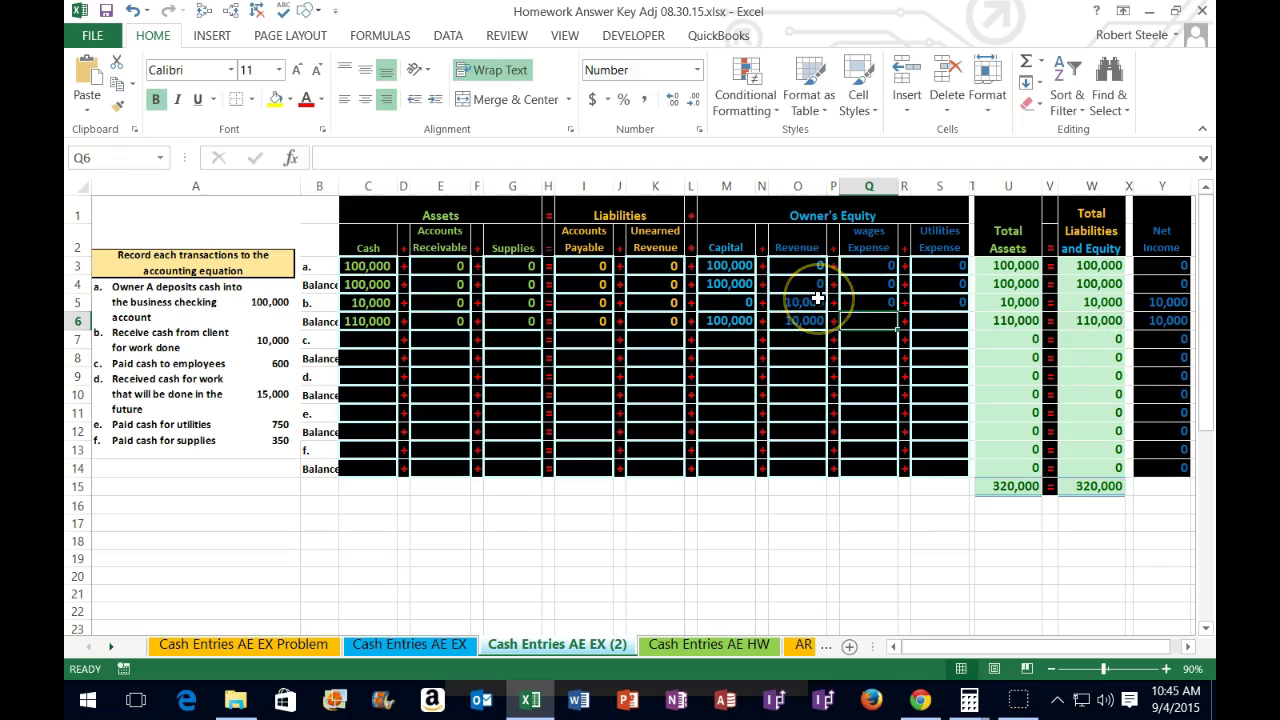
pyautogui.write('=')
pyautogui.click(863, 284)
pyautogui.write('+')
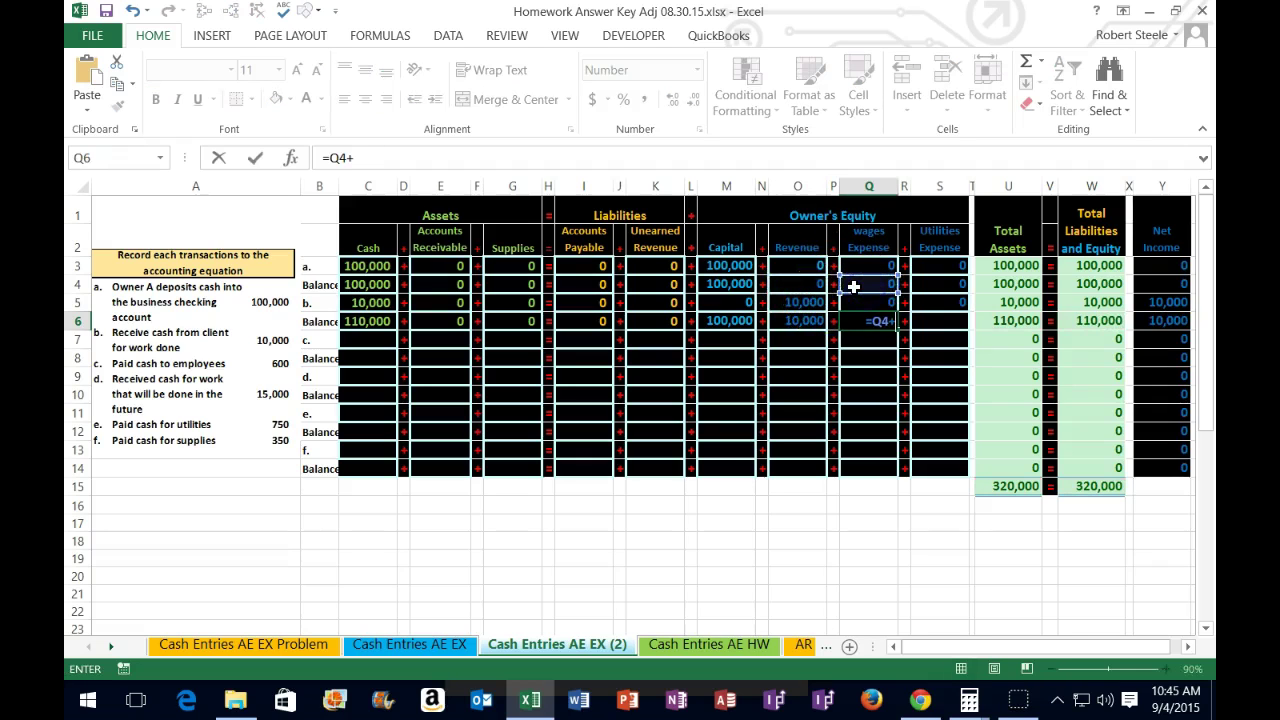
pyautogui.click(864, 300)
pyautogui.press('Tab')
pyautogui.press('Tab')
pyautogui.write('=')
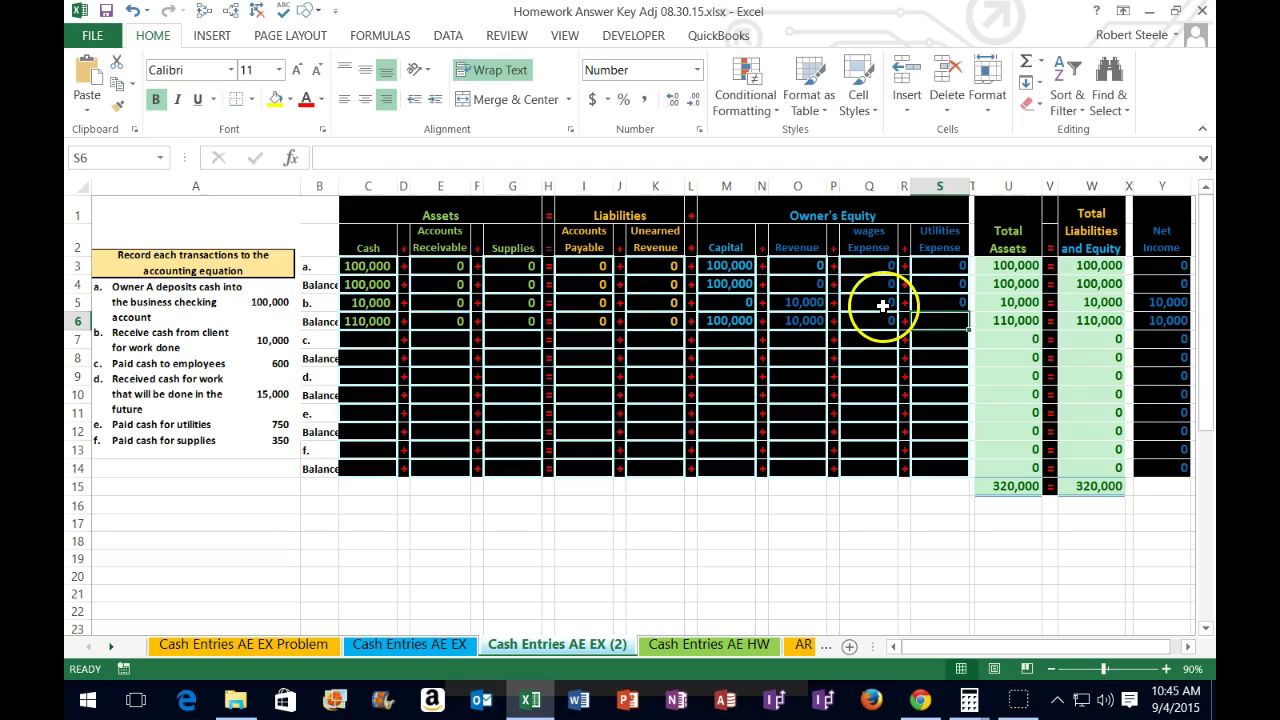
pyautogui.click(942, 284)
pyautogui.write('+')
pyautogui.click(942, 300)
pyautogui.press('Return')
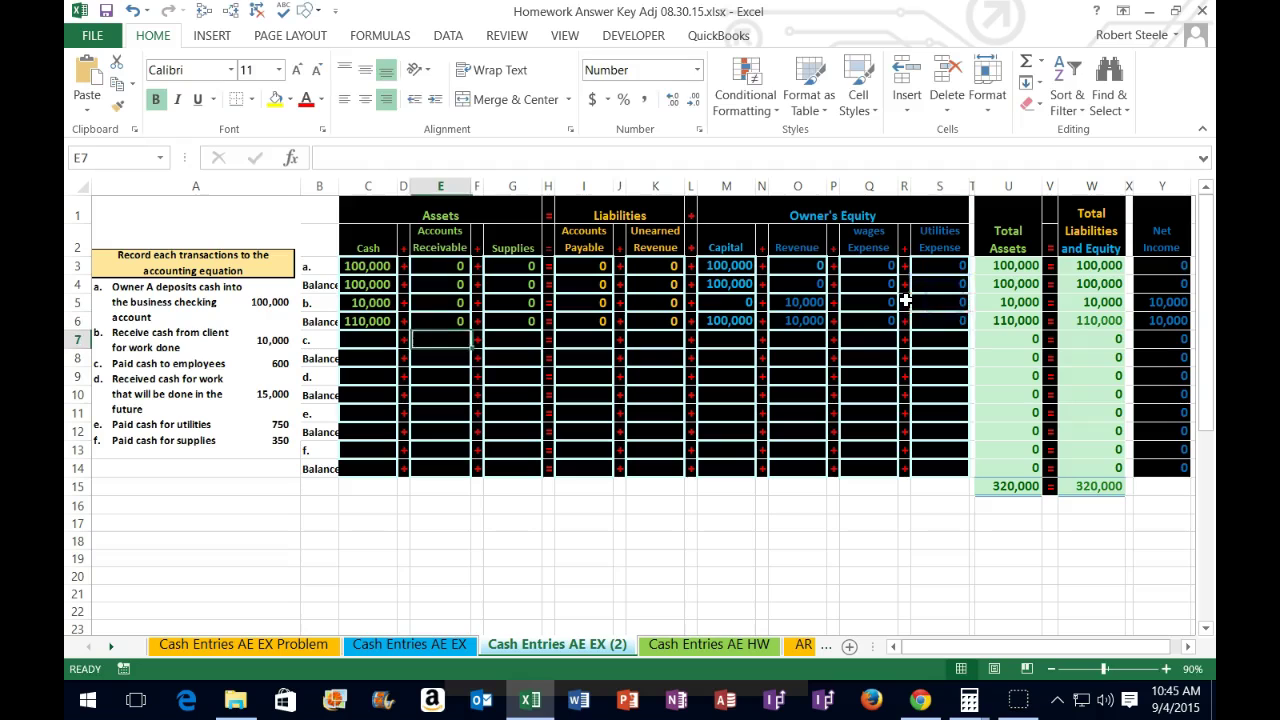
pyautogui.moveTo(990, 302); pyautogui.dragTo(1100, 302)
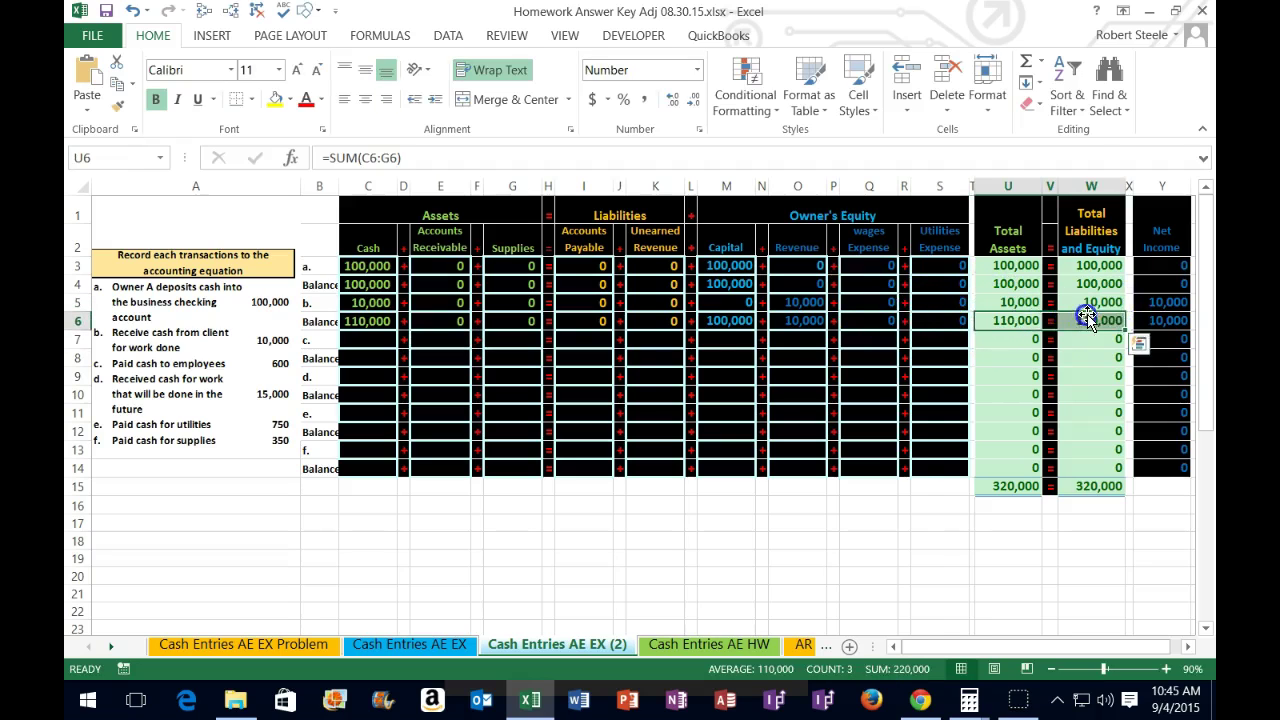
pyautogui.click(586, 378)
pyautogui.moveTo(368, 321); pyautogui.dragTo(500, 322)
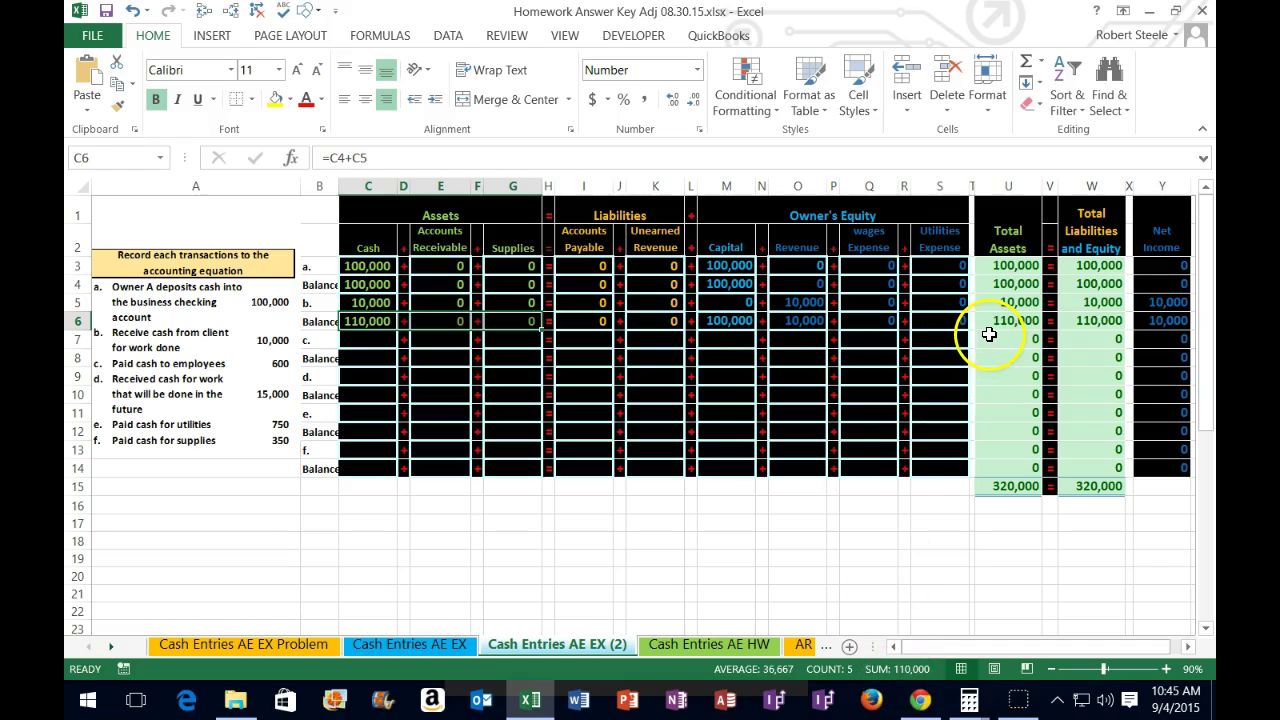
pyautogui.click(588, 323)
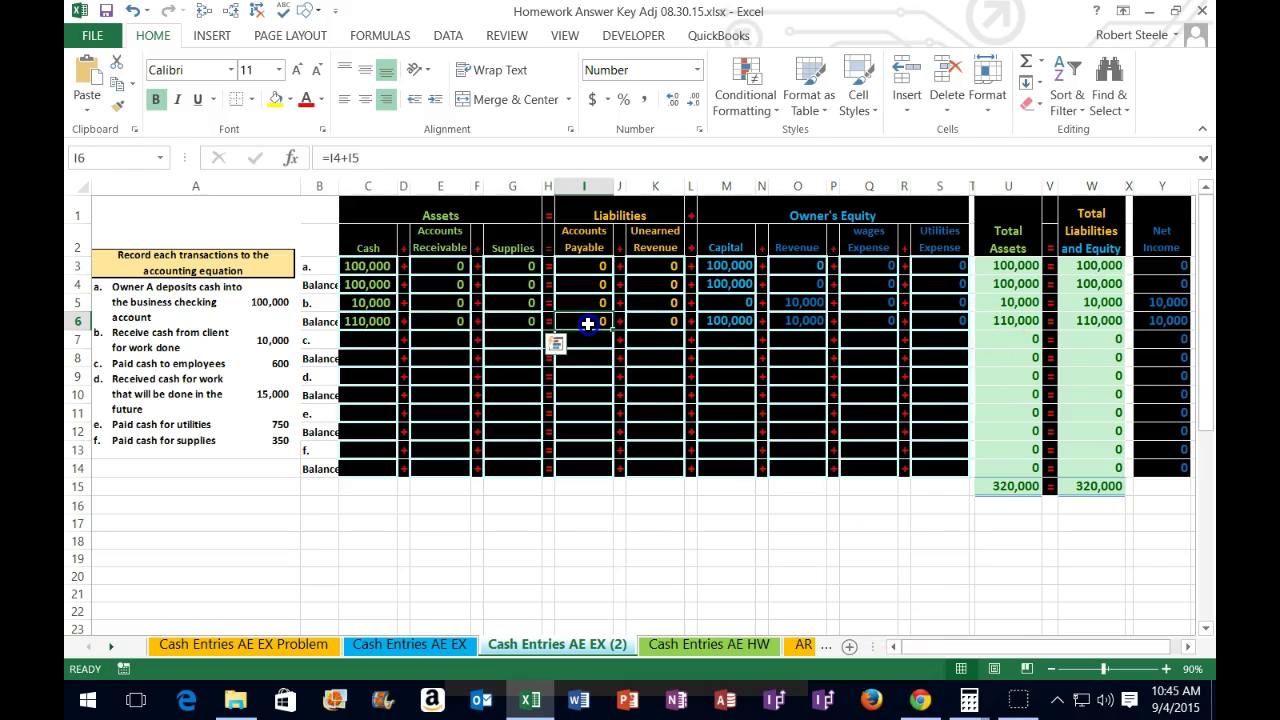
pyautogui.moveTo(588, 323); pyautogui.dragTo(918, 317)
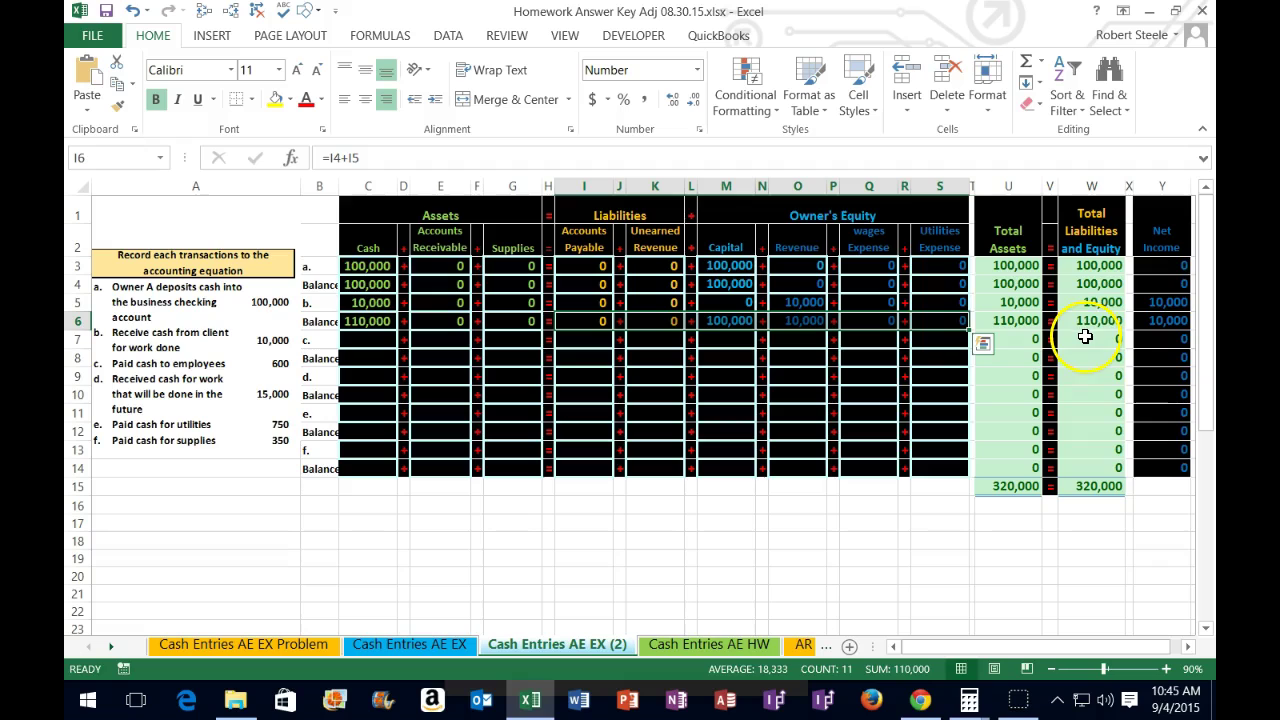
pyautogui.click(1145, 304)
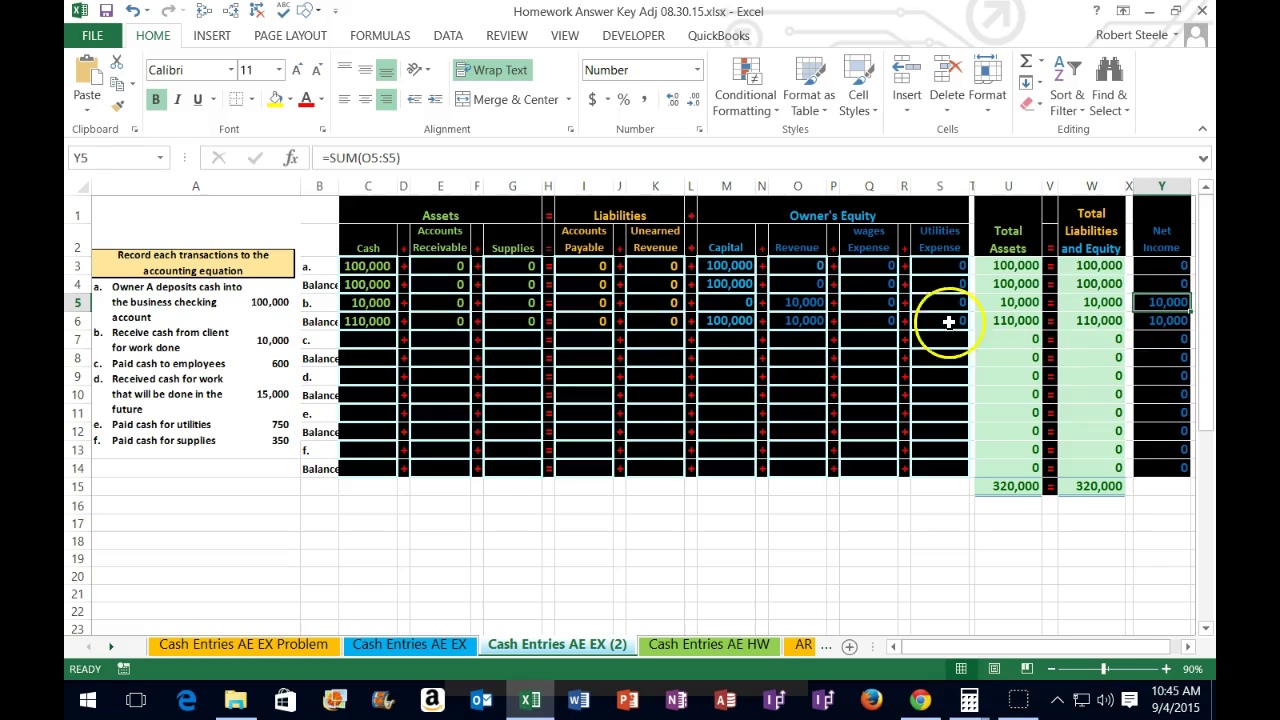
pyautogui.moveTo(808, 249); pyautogui.dragTo(914, 247)
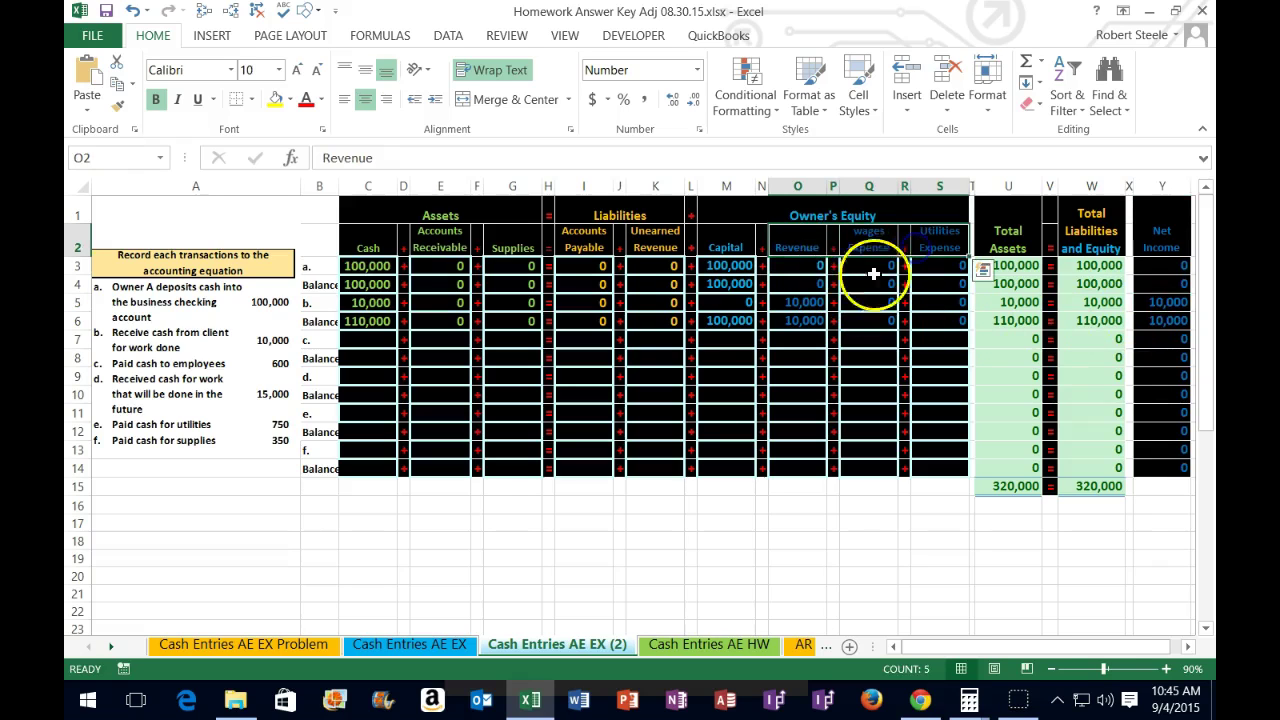
pyautogui.click(806, 306)
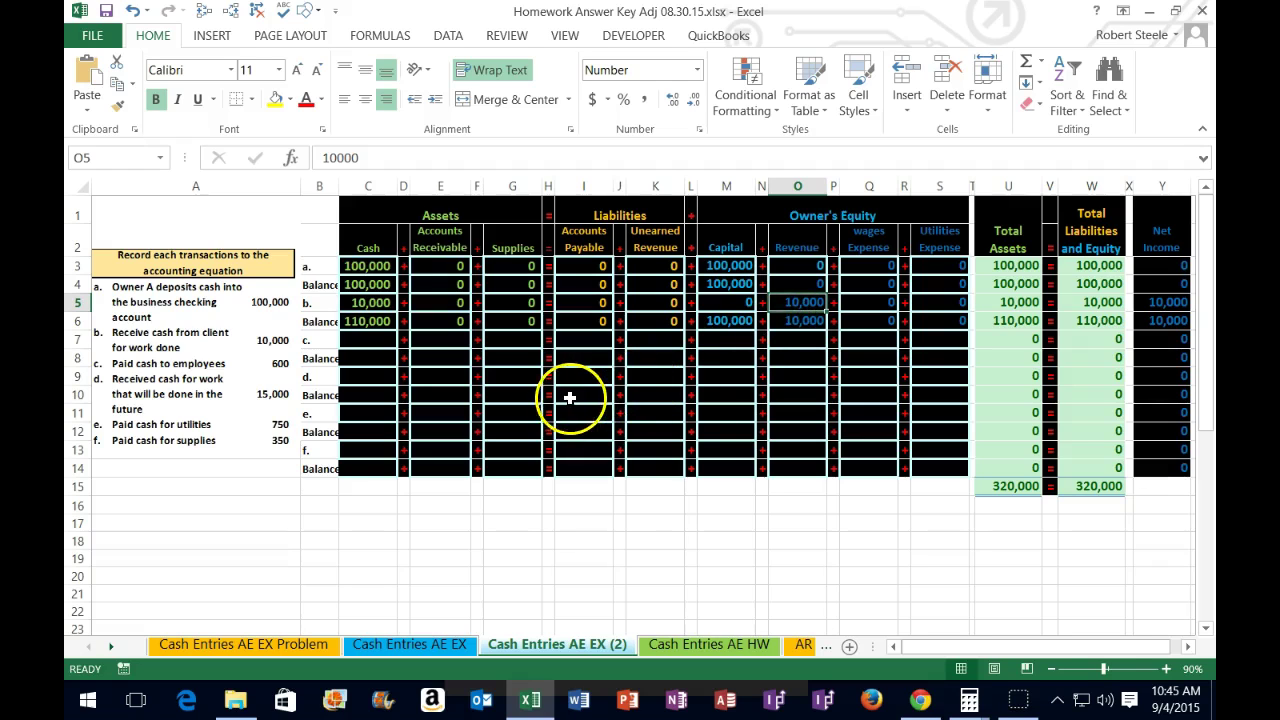
pyautogui.moveTo(320, 321); pyautogui.dragTo(916, 331)
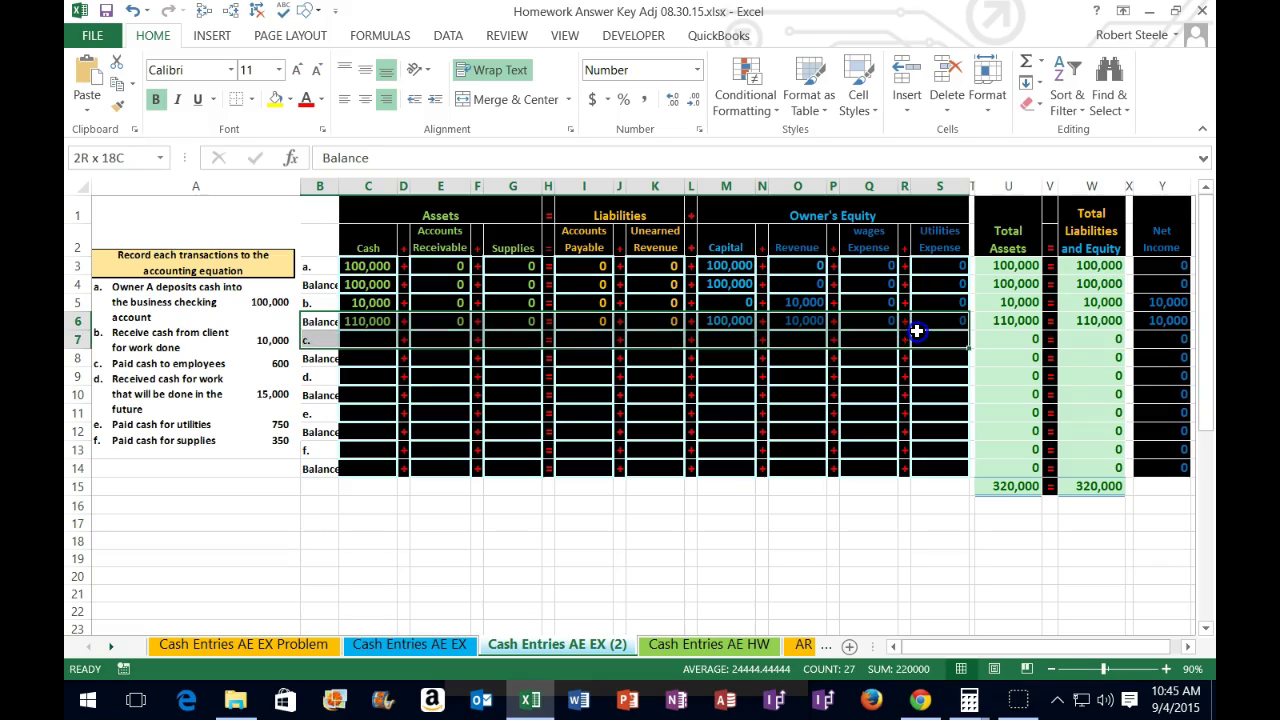
pyautogui.moveTo(916, 346); pyautogui.dragTo(908, 358)
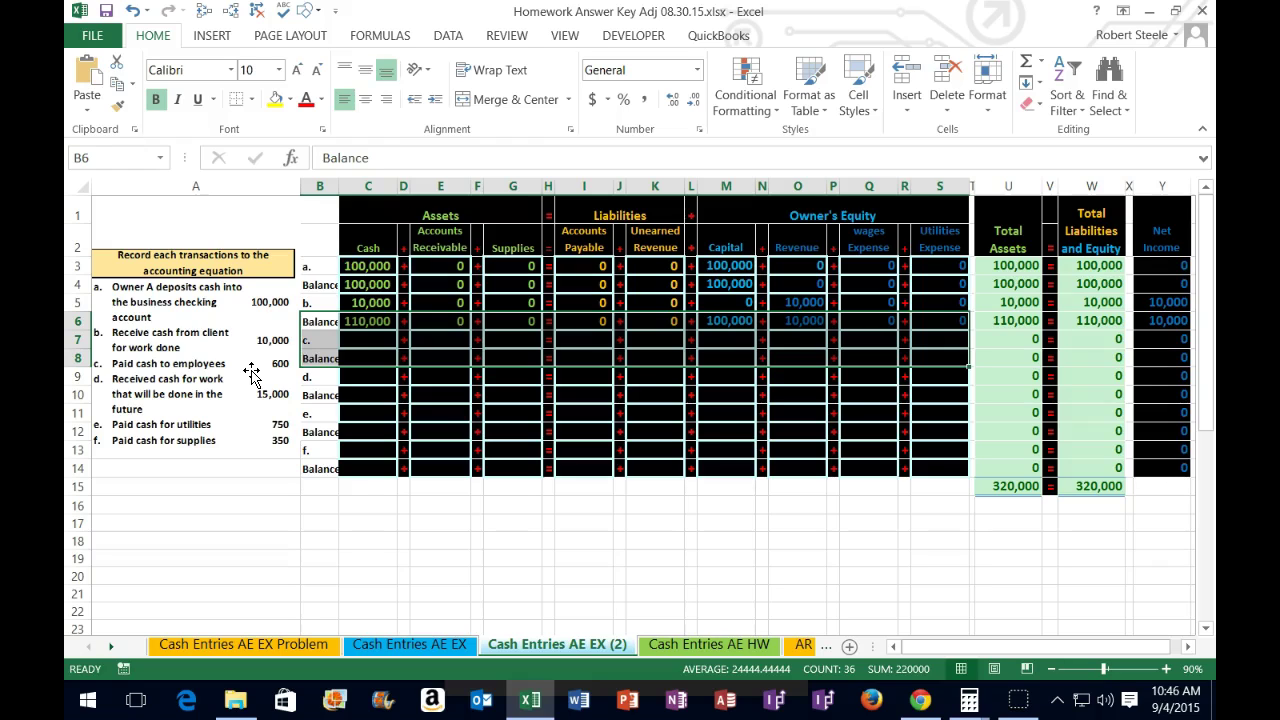
# - Record -600 in C7 for transaction c's wages payment, showing (600) in Cash
pyautogui.click(354, 340)
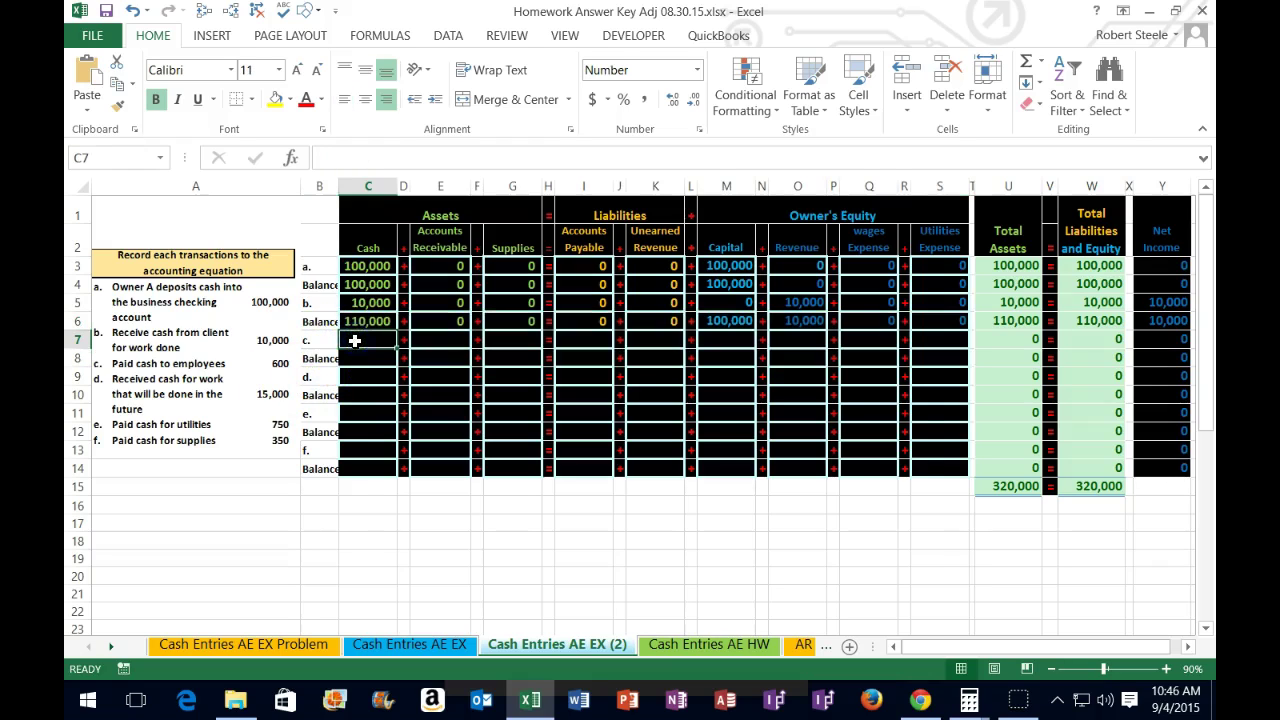
pyautogui.click(372, 177)
pyautogui.click(367, 340)
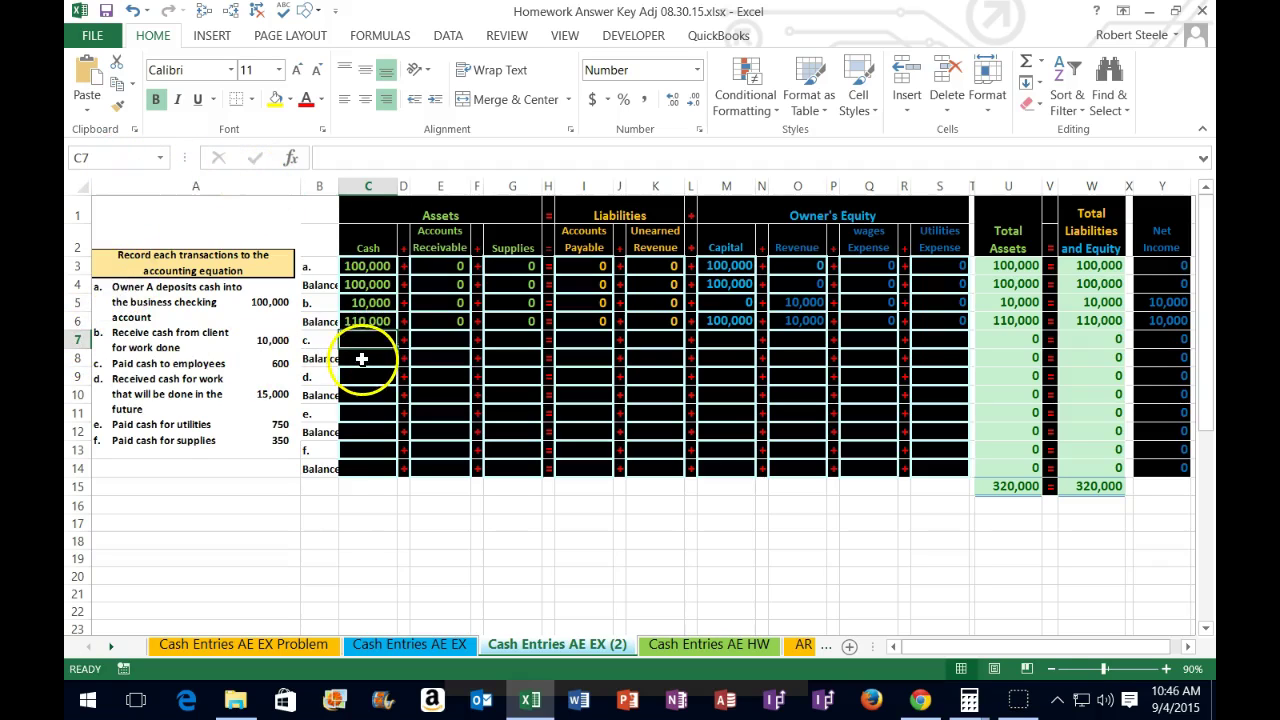
pyautogui.write('-')
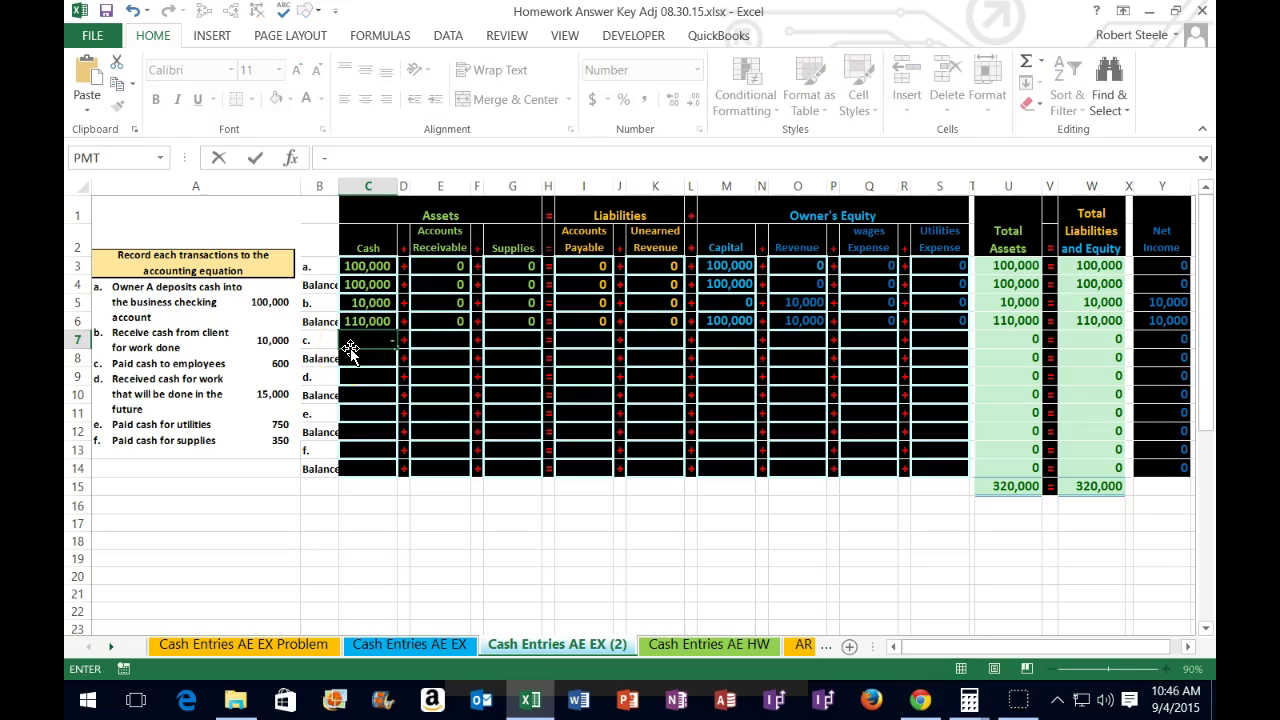
pyautogui.write('600')
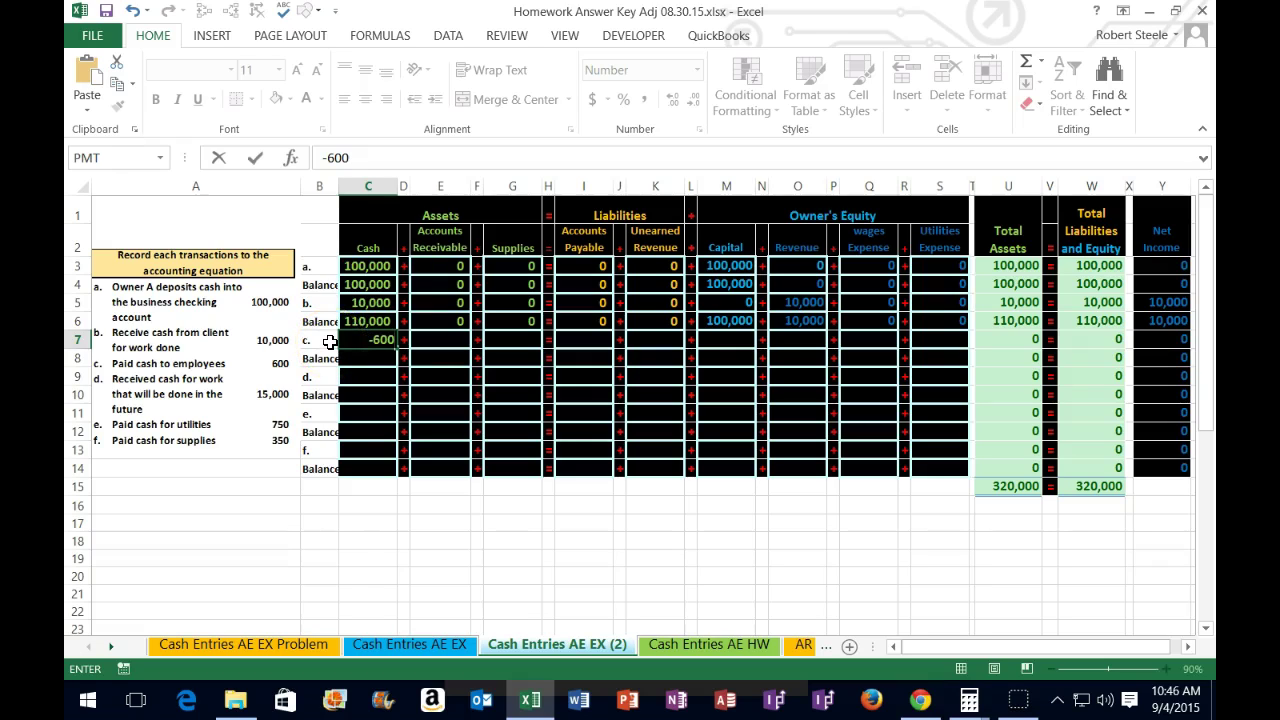
pyautogui.press('Return')
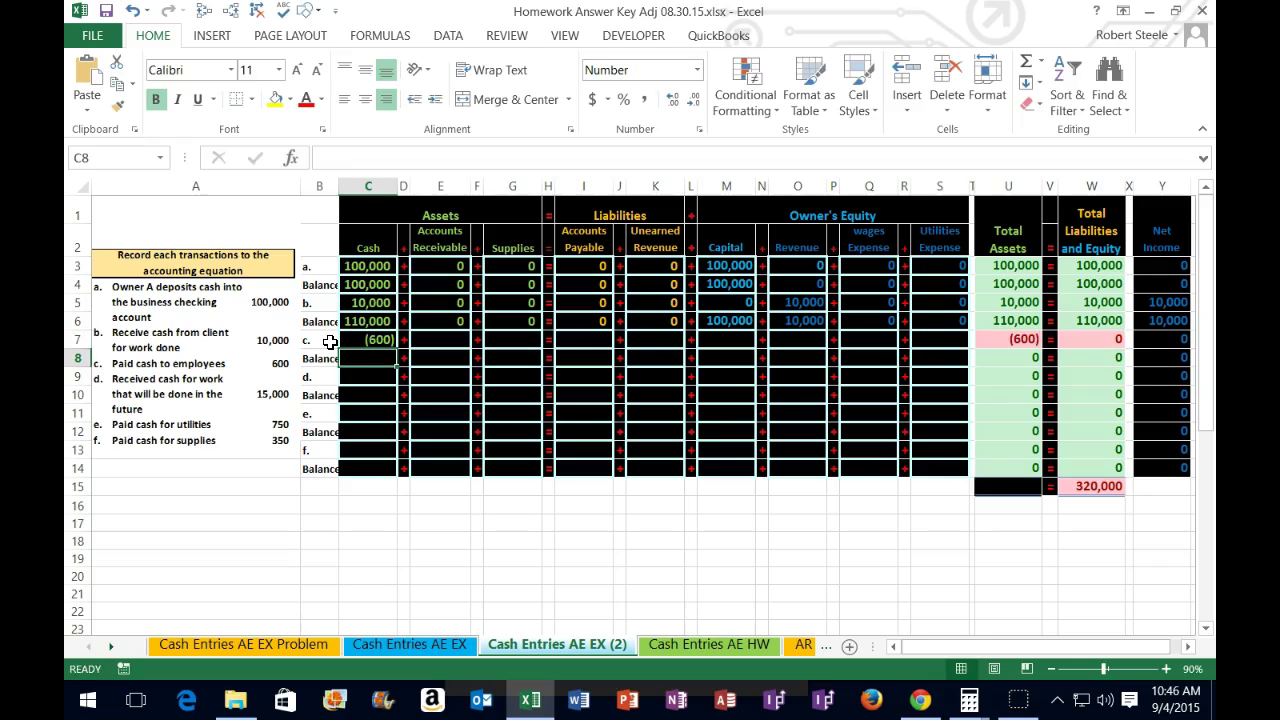
pyautogui.click(357, 340)
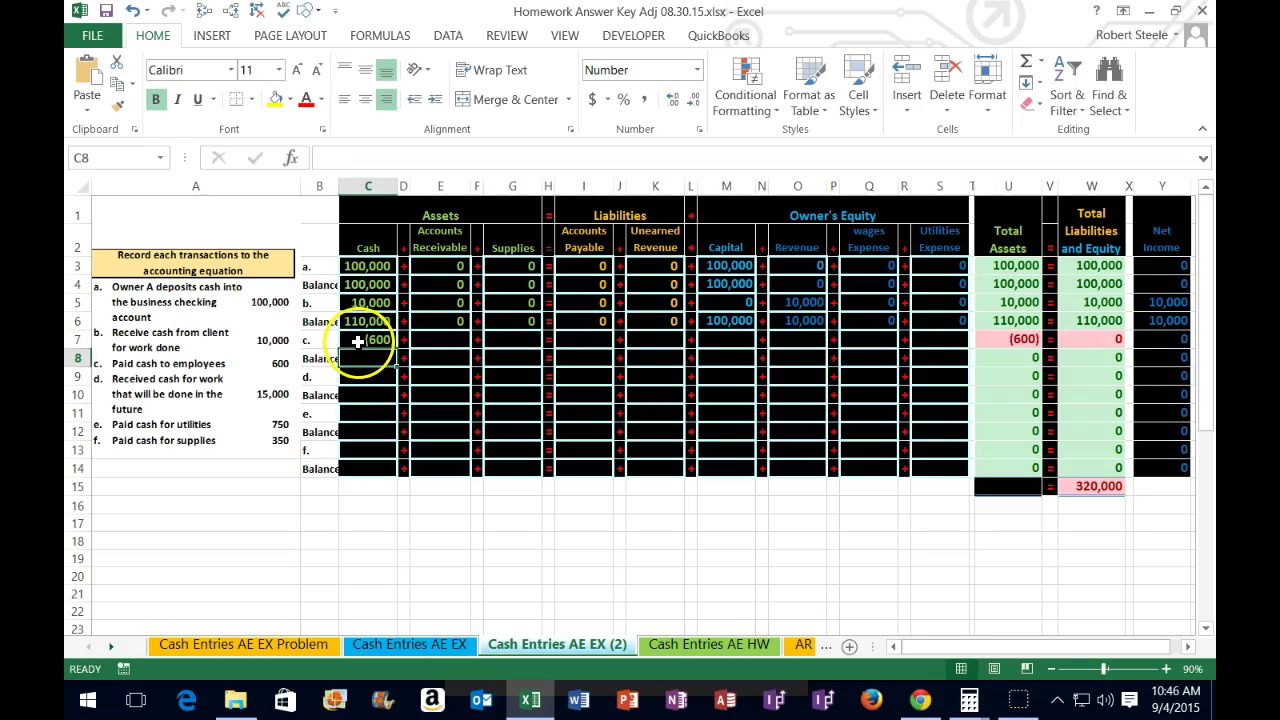